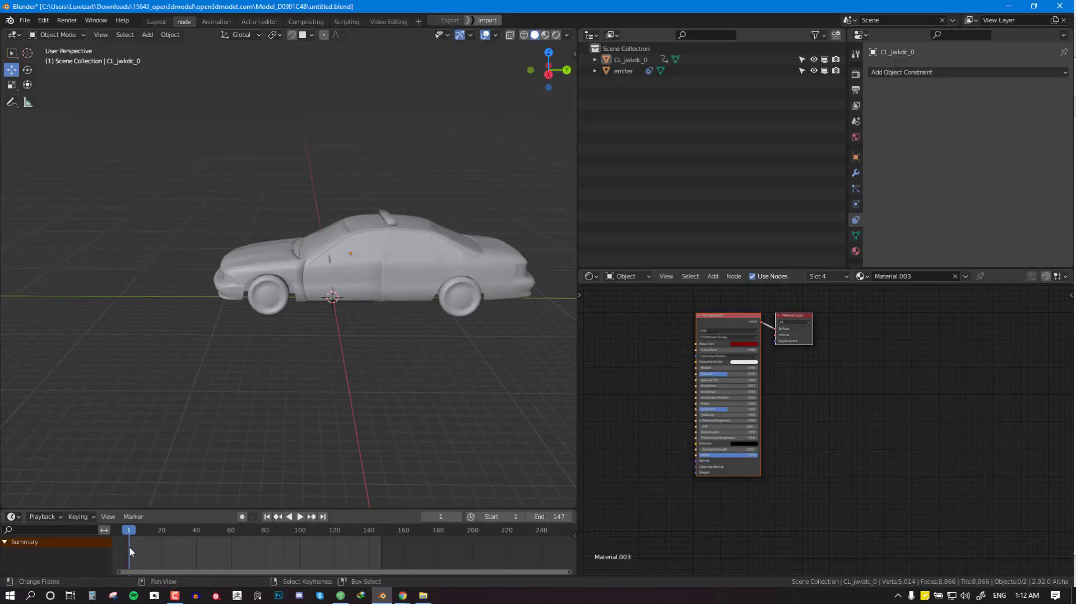
Play the car's animation and examine its motion from several angles, stopping the playback partway.
key(space)
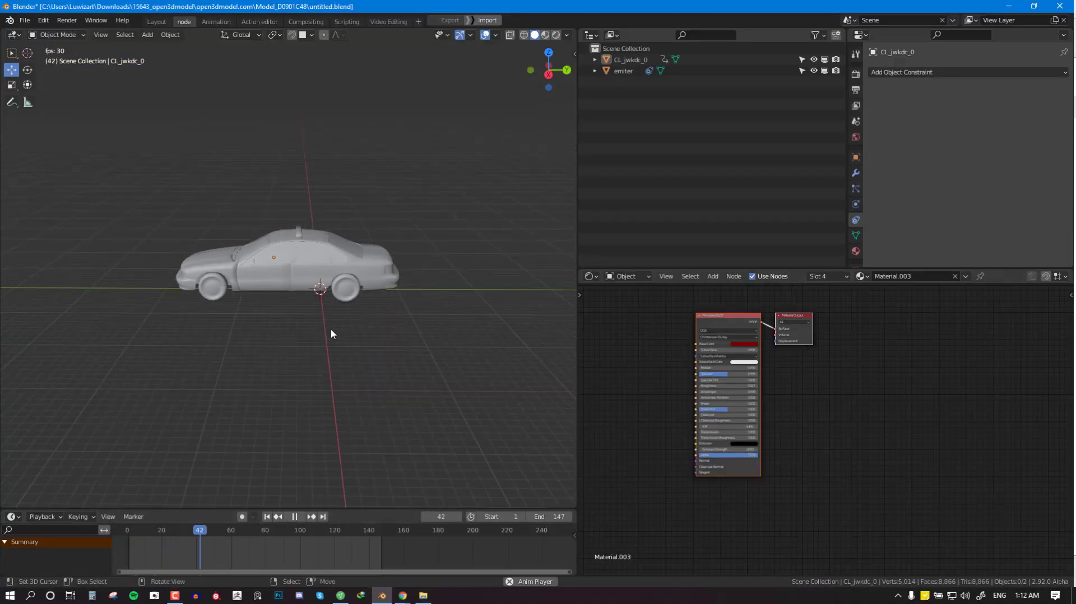
middle_drag(322, 353, 404, 339)
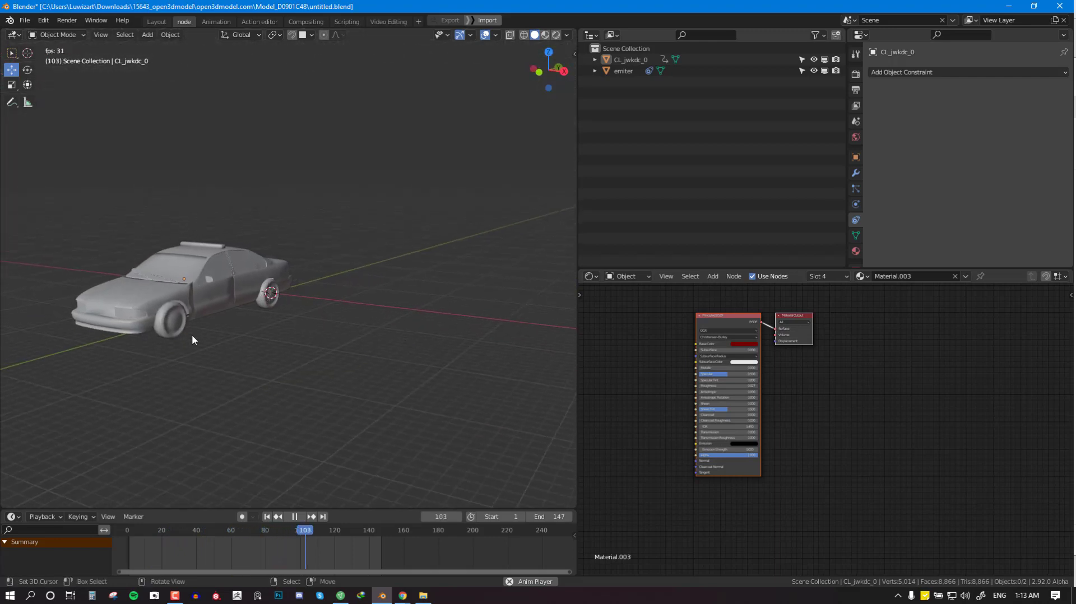
middle_drag(193, 335, 193, 306)
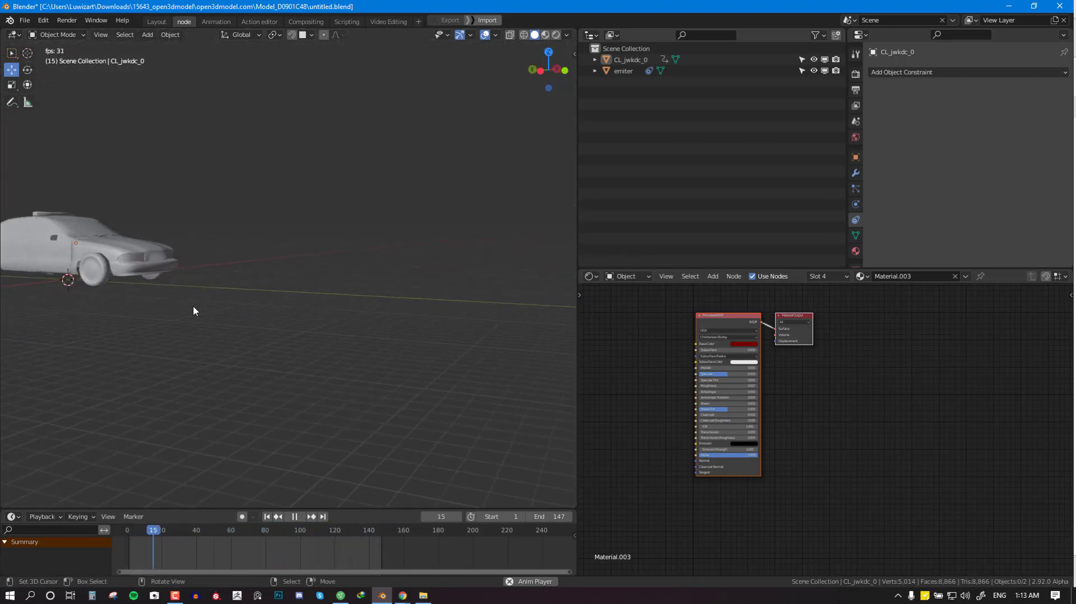
scroll(193, 306, up, 2)
shift+middle_drag(89, 306, 123, 332)
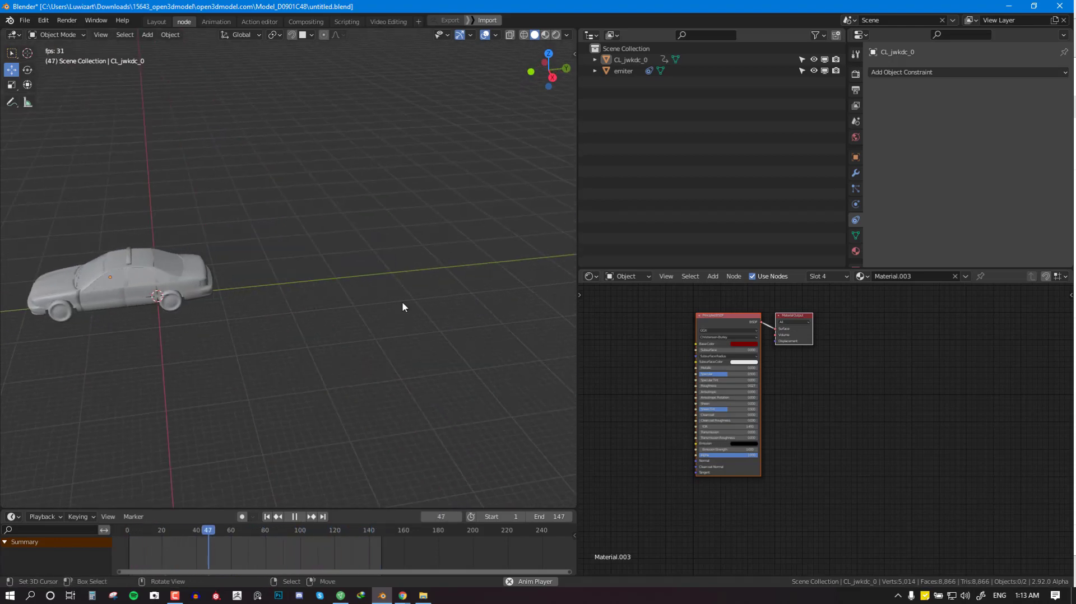
key(space)
shift+middle_drag(194, 278, 270, 310)
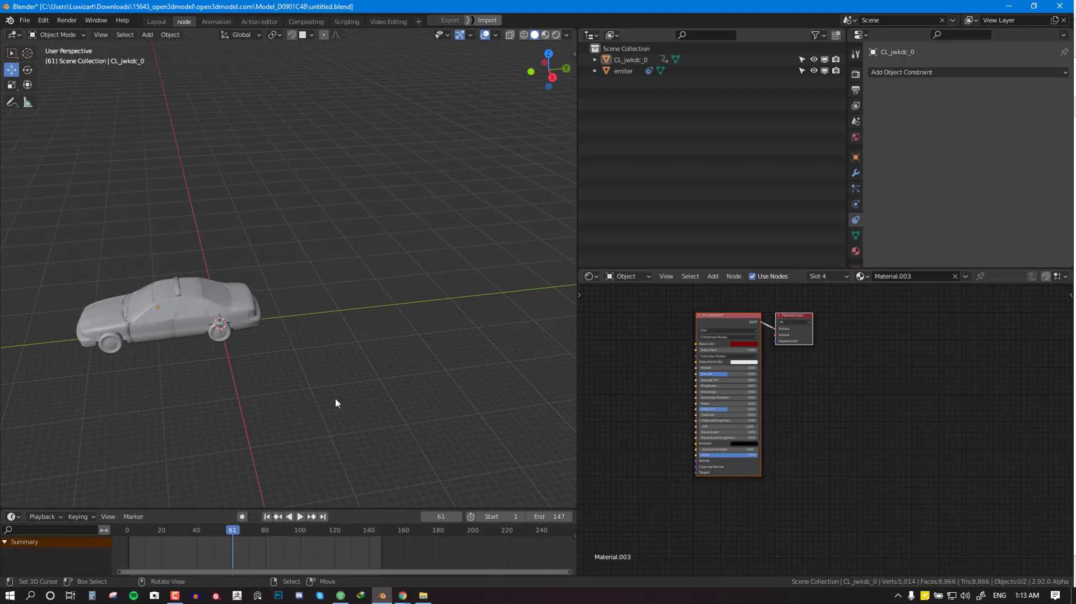
scroll(235, 297, up, 2)
scroll(285, 199, down, 3)
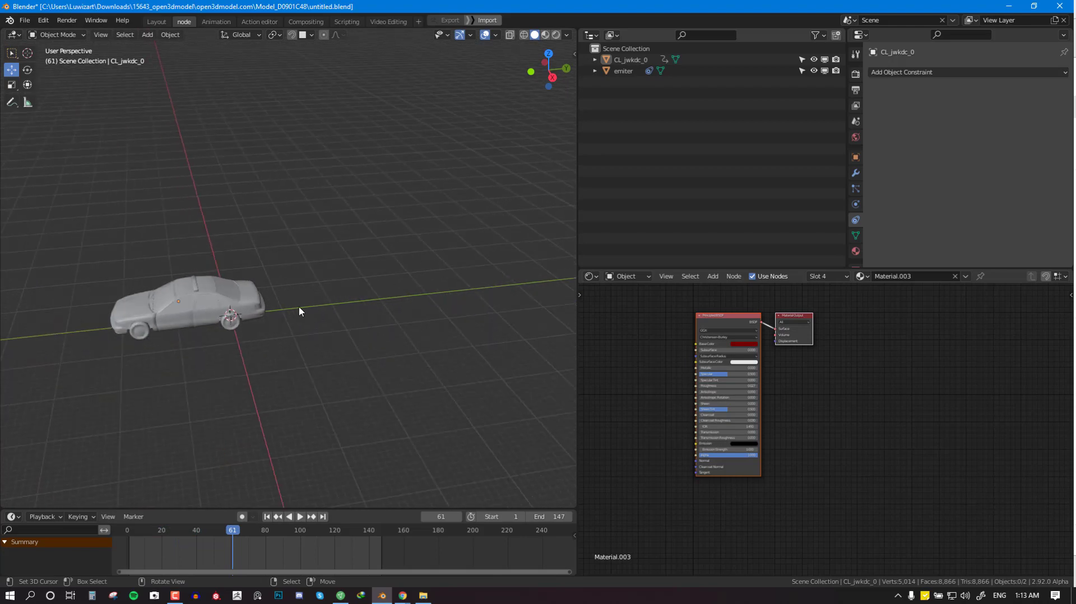
middle_drag(299, 310, 339, 224)
Isolate the emiter object and examine its four vertices in Edit Mode, returning to Object Mode and the full scene.
click(625, 73)
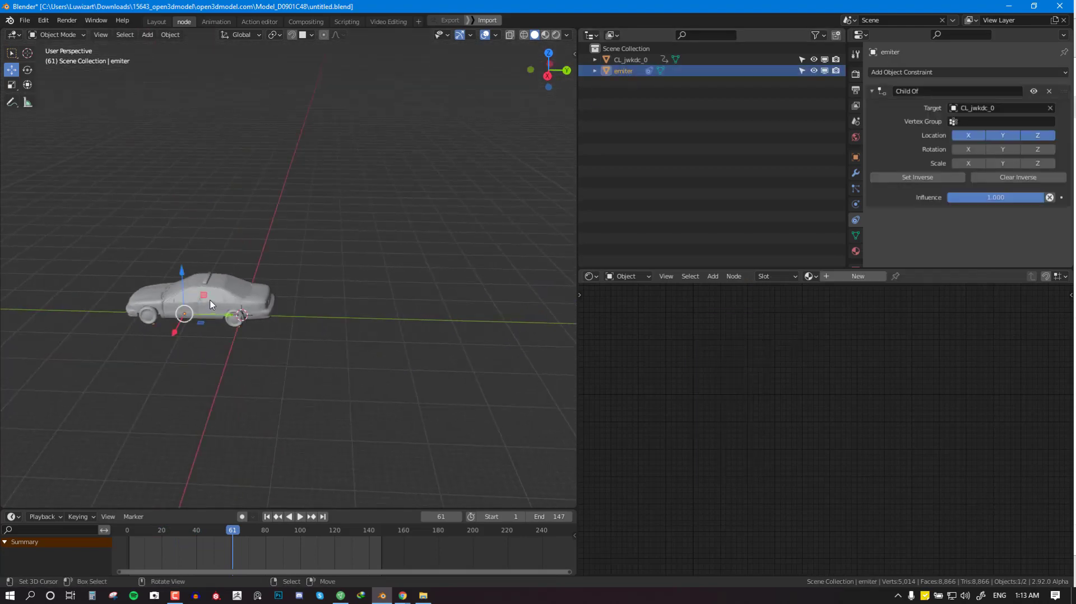
key(KP_Divide)
middle_drag(271, 288, 264, 259)
key(Tab)
key(alt+a)
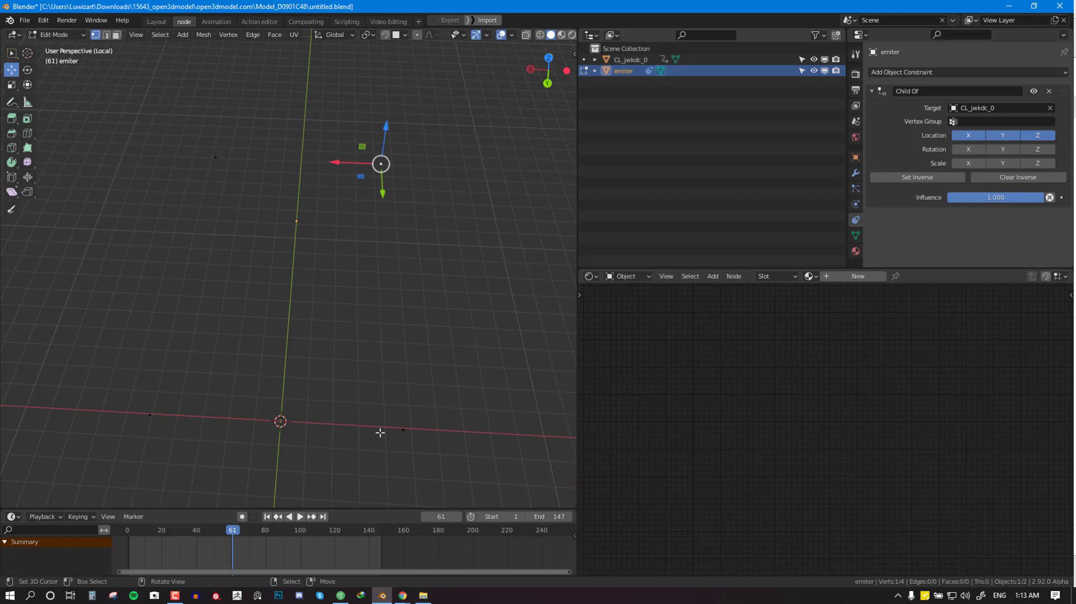
key(Tab)
middle_drag(172, 407, 267, 358)
key(KP_Divide)
scroll(261, 358, up, 2)
Return to the first frame and examine in close-up and side view how the emiter's vertices sit beneath the car's wheels.
key(shift+Left)
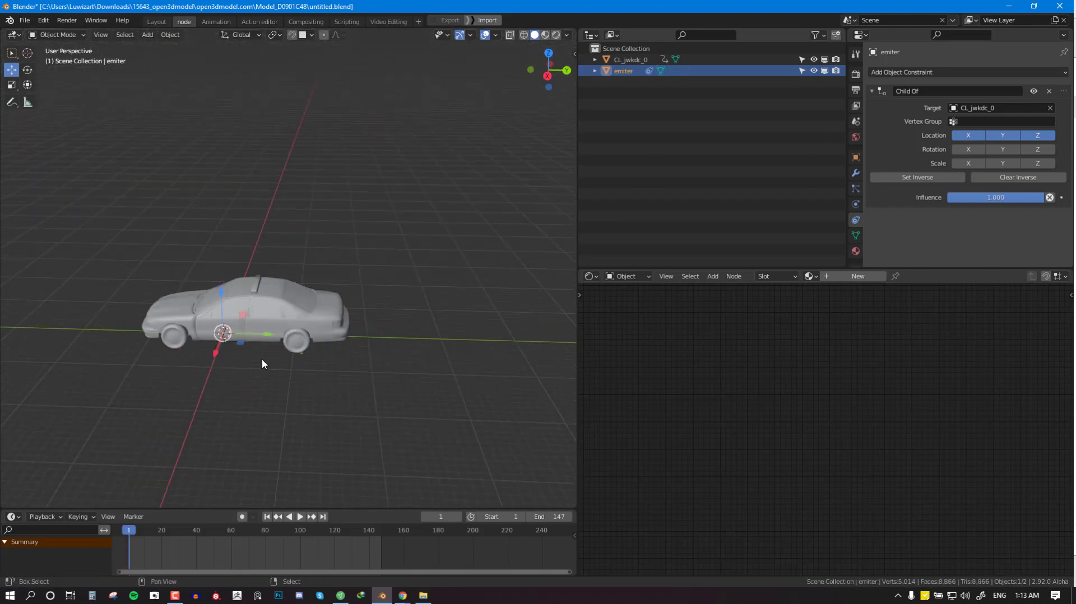
scroll(345, 333, up, 4)
shift+middle_drag(230, 381, 322, 321)
scroll(323, 322, up, 3)
middle_drag(168, 415, 157, 361)
shift+middle_drag(153, 458, 260, 327)
scroll(260, 327, up, 2)
click(213, 378)
key(KP_1)
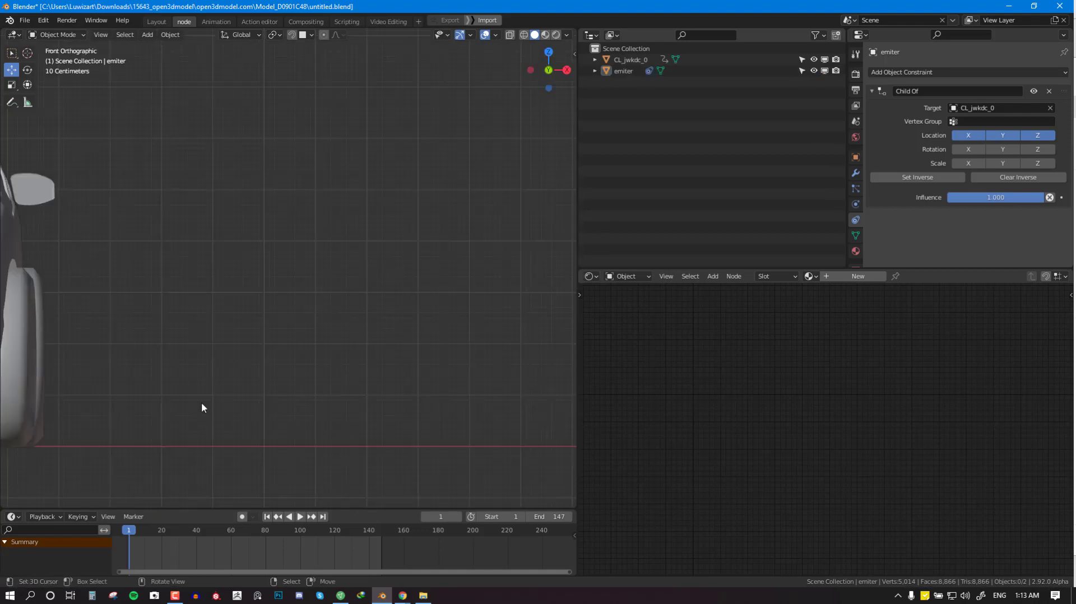
key(KP_3)
shift+middle_drag(130, 438, 170, 371)
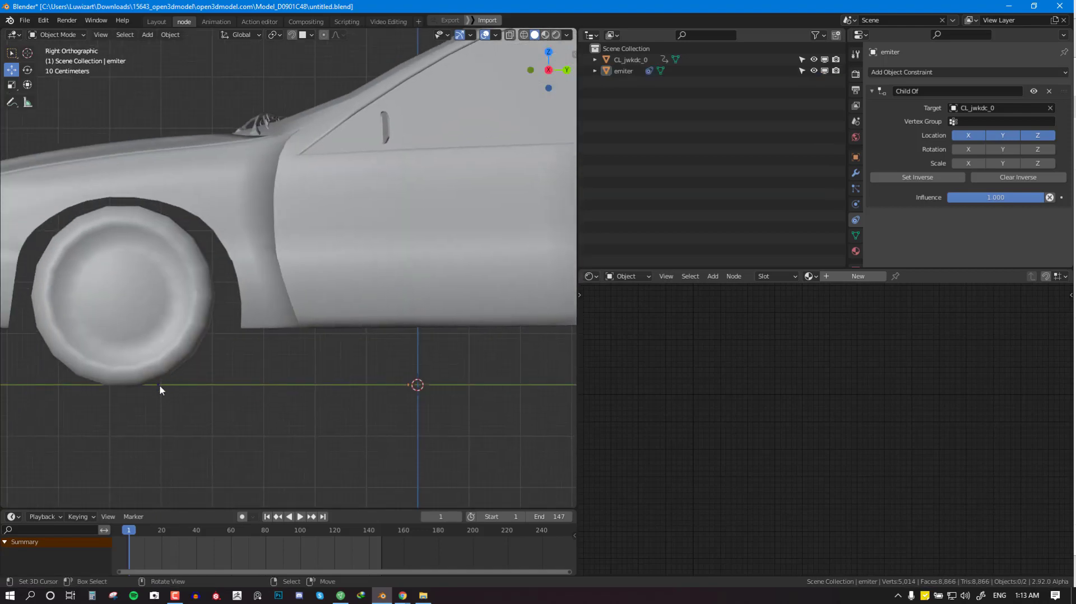
scroll(222, 403, down, 3)
shift+middle_drag(283, 390, 32, 378)
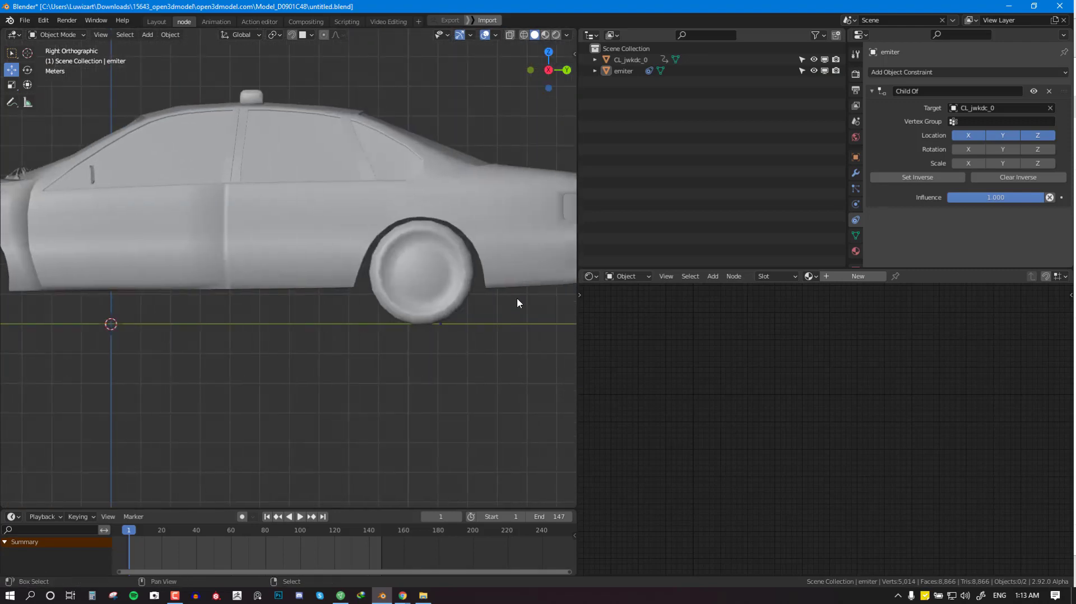
scroll(518, 303, up, 2)
scroll(430, 359, down, 5)
middle_drag(432, 312, 344, 321)
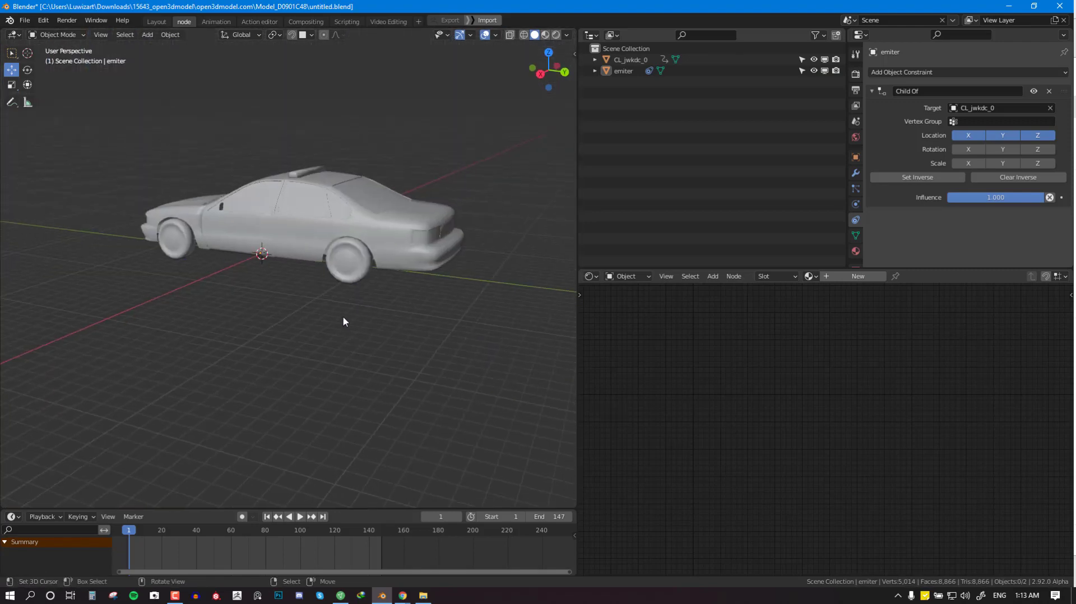
Select the emiter beneath the car and remove its Child Of constraint.
click(361, 288)
click(357, 290)
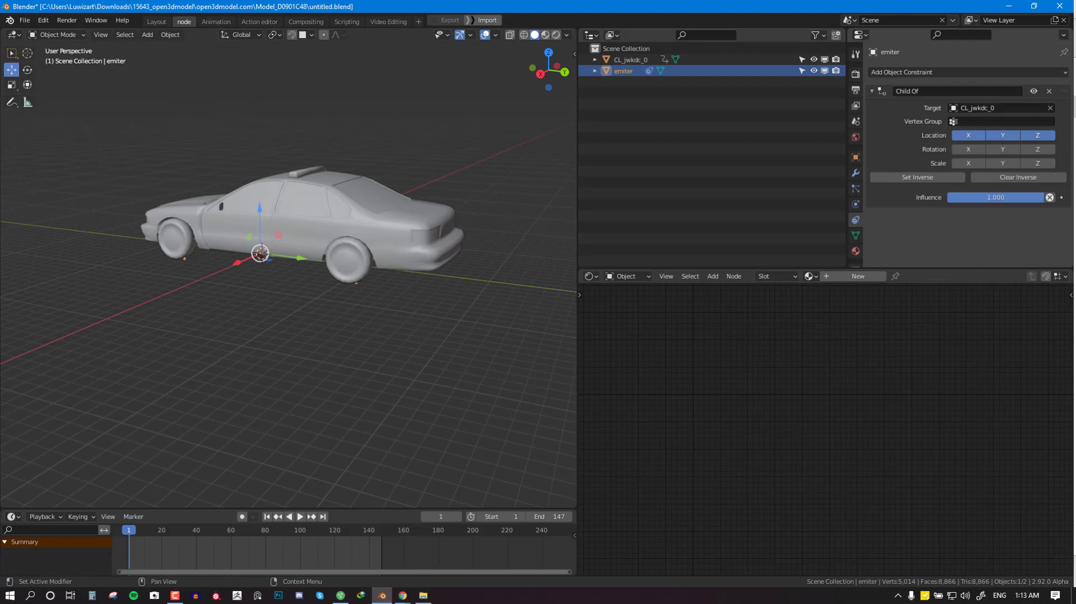
scroll(409, 274, up, 3)
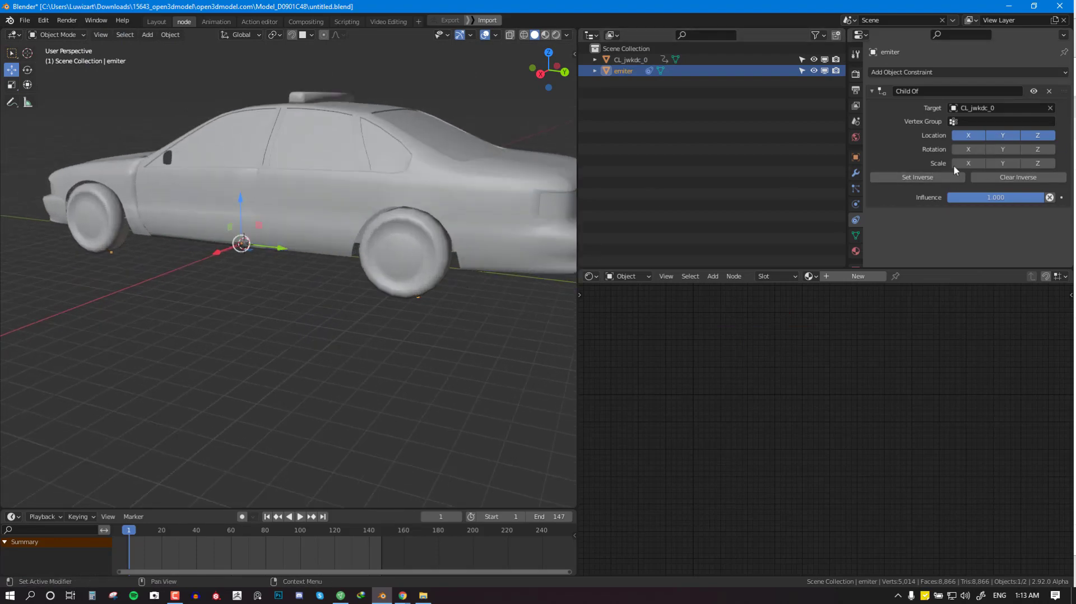
middle_drag(456, 257, 353, 270)
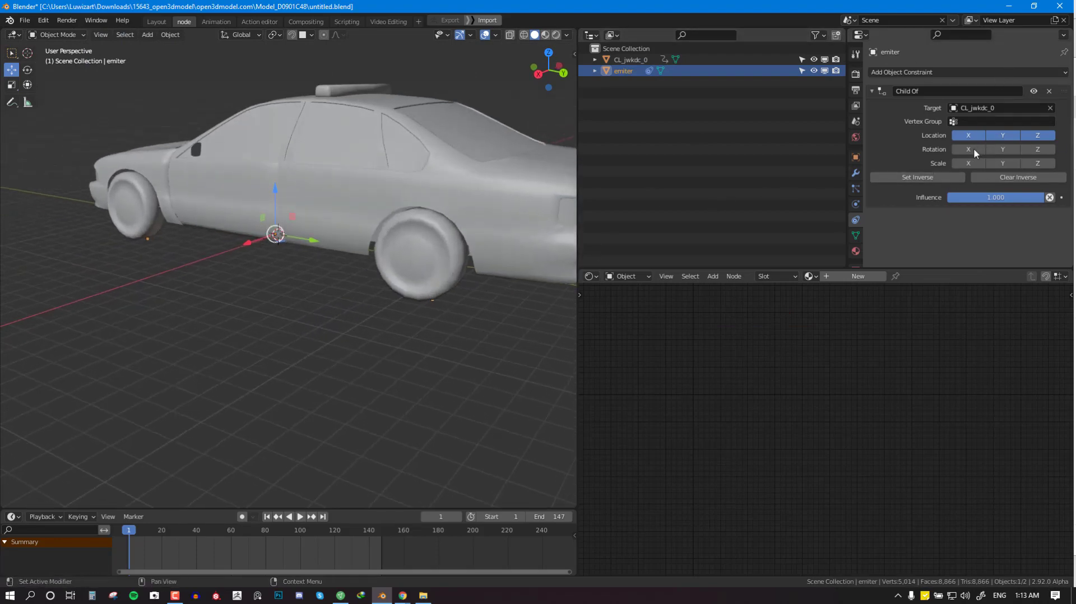
click(1048, 91)
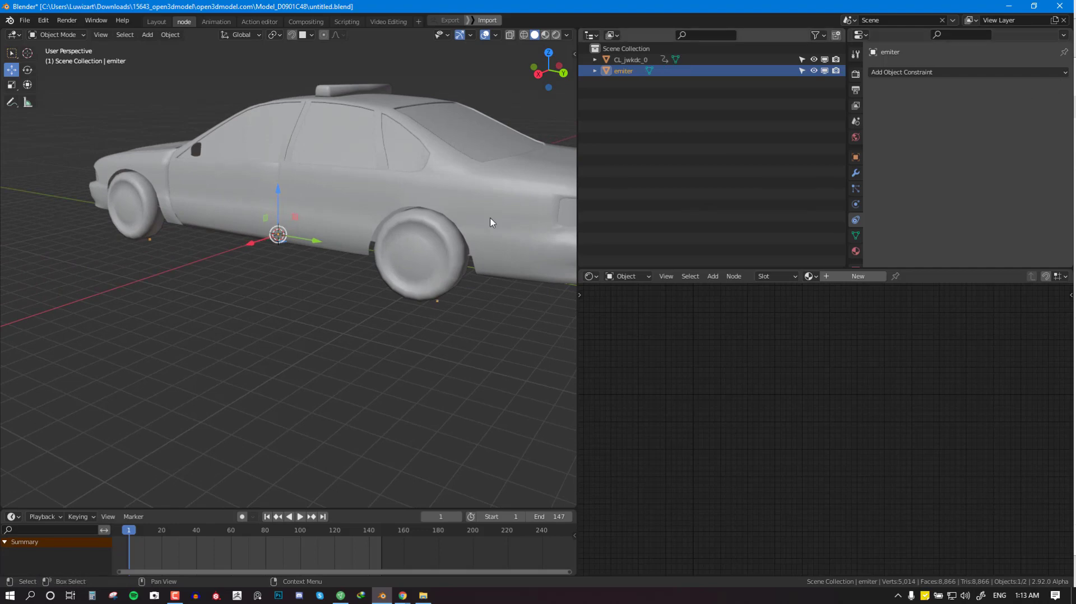
Parent the emiter to the car body CL_jwkdc_0 using Object (Keep Transform).
scroll(491, 222, down, 3)
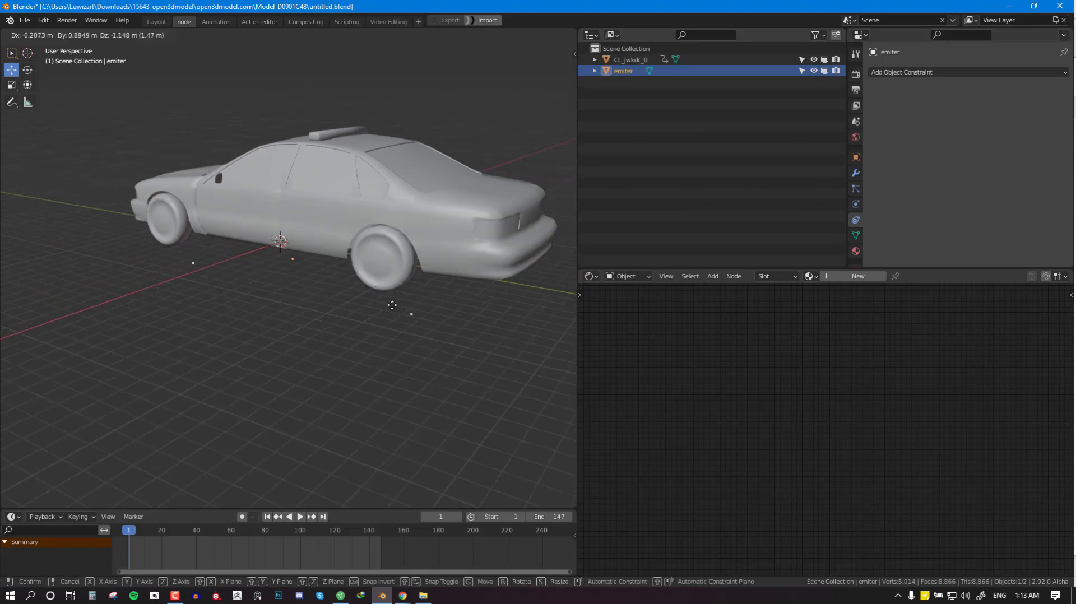
shift+click(394, 261)
key(ctrl+p)
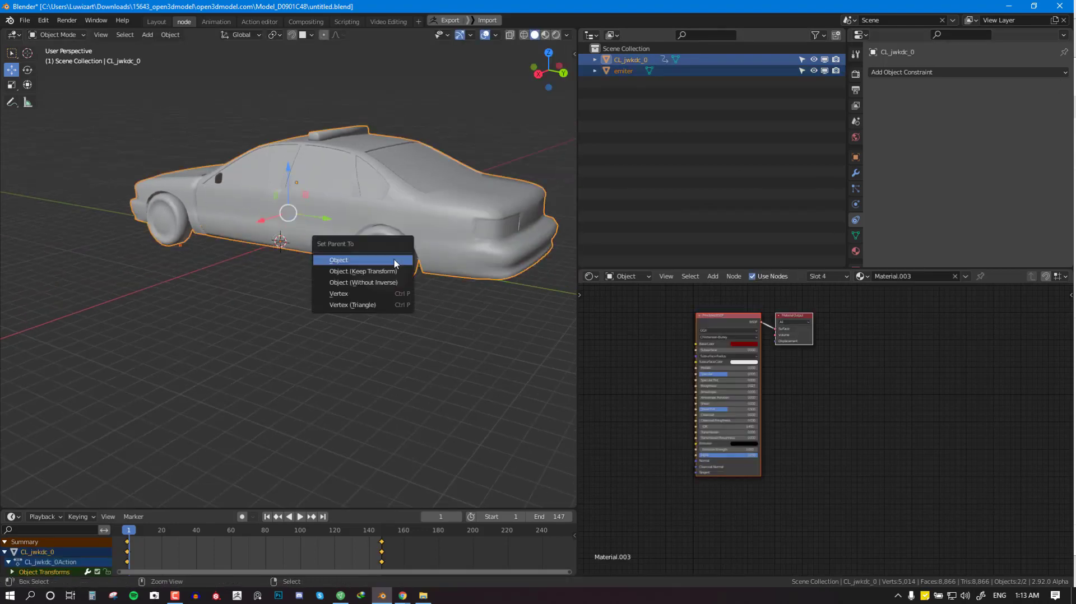
click(367, 272)
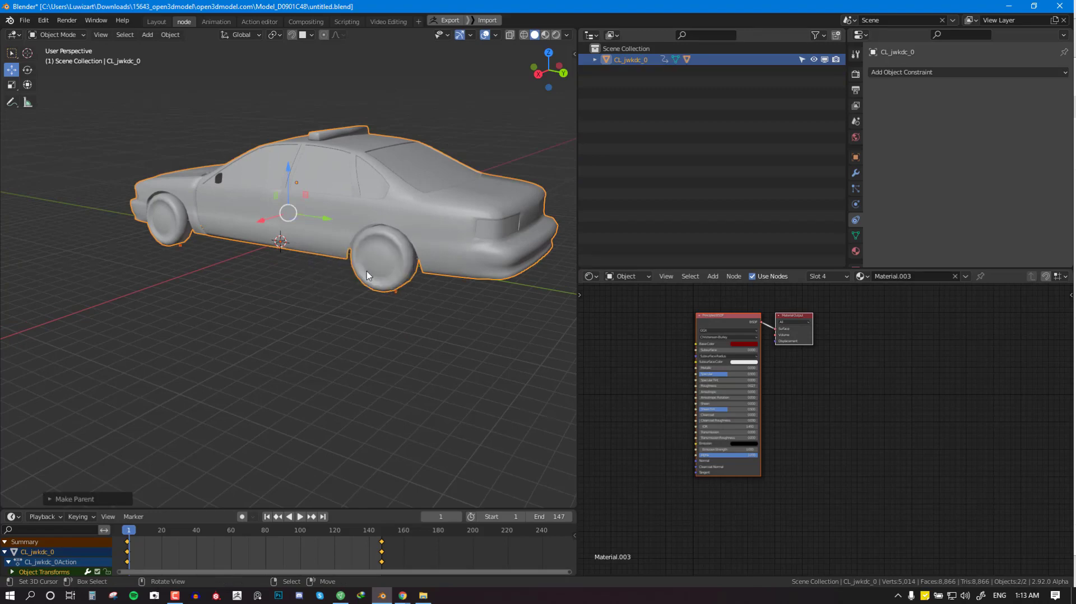
Try rotating the car freely to test whether the parented emiter follows it, cancelling the rotation.
key(r)
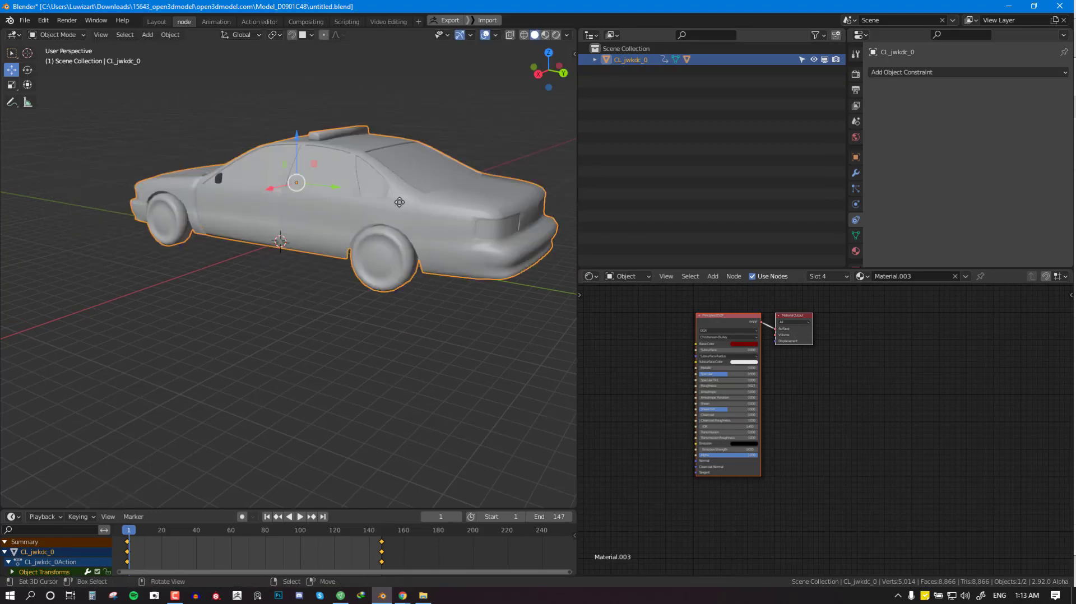
right_click(409, 160)
key(r)
key(r)
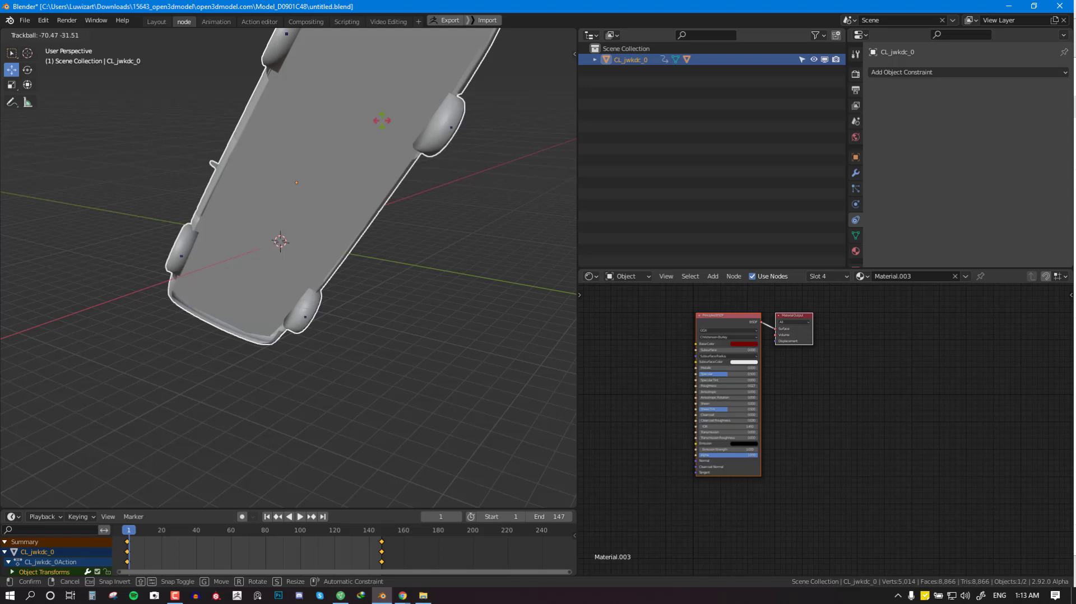
right_click(383, 123)
Play the animation to check the parented emiter's motion, and return to the first frame.
key(space)
key(alt+a)
middle_drag(267, 250, 324, 244)
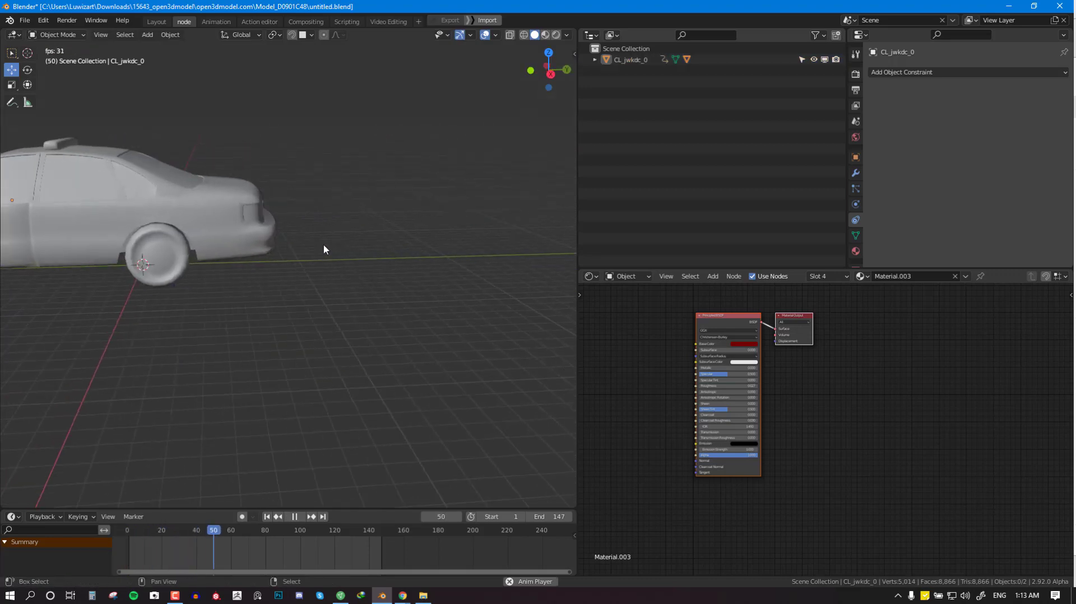
key(space)
key(shift+Left)
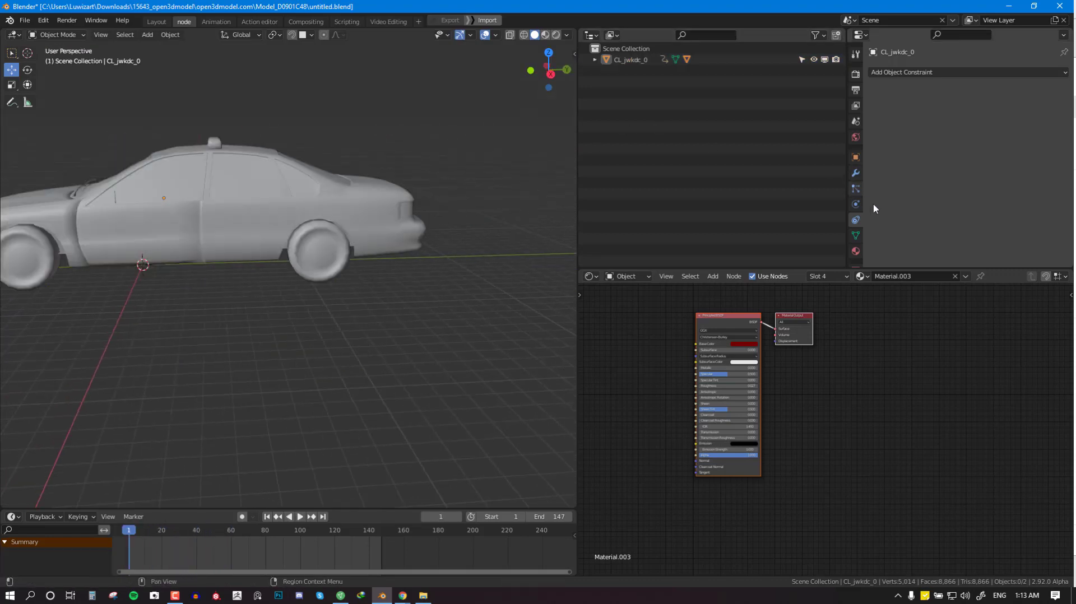
Select the emiter under the car's hierarchy and add a particle system to it.
drag(895, 267, 893, 315)
click(856, 189)
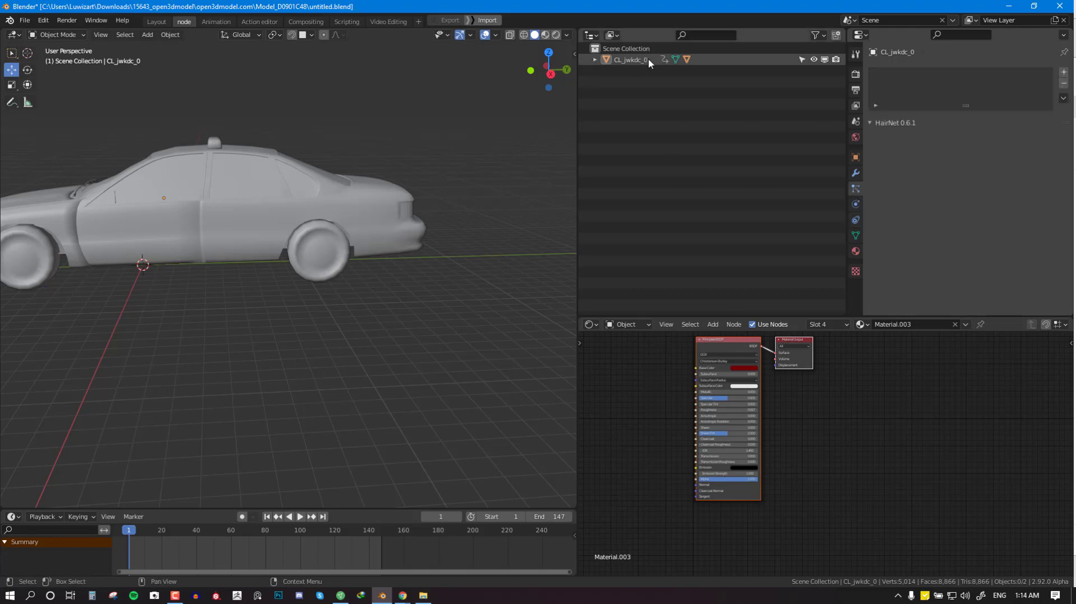
middle_drag(339, 273, 322, 272)
right_click(351, 285)
right_click(351, 285)
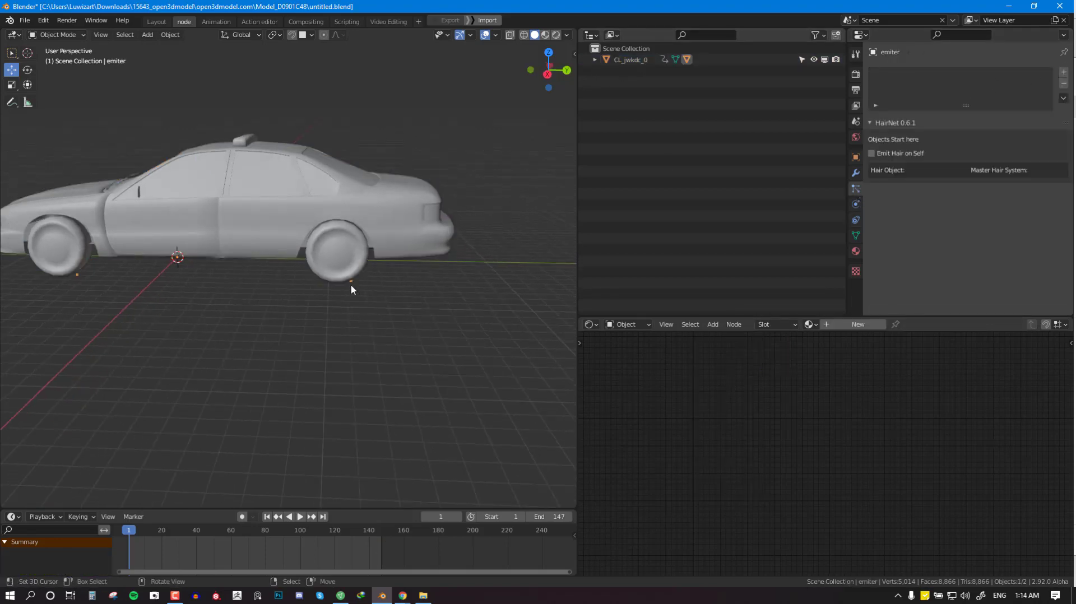
click(594, 59)
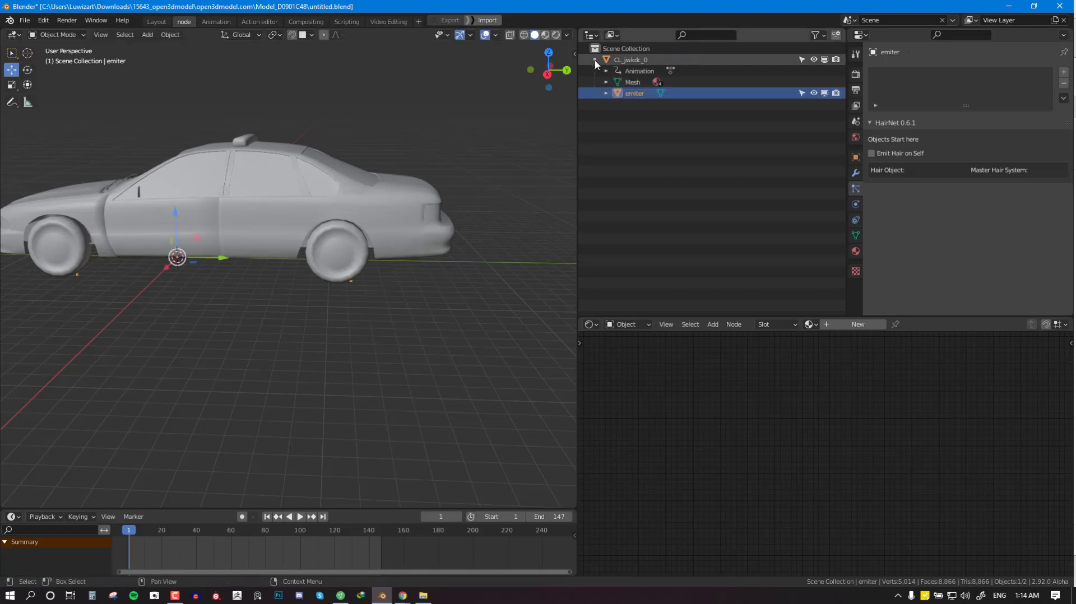
click(1063, 73)
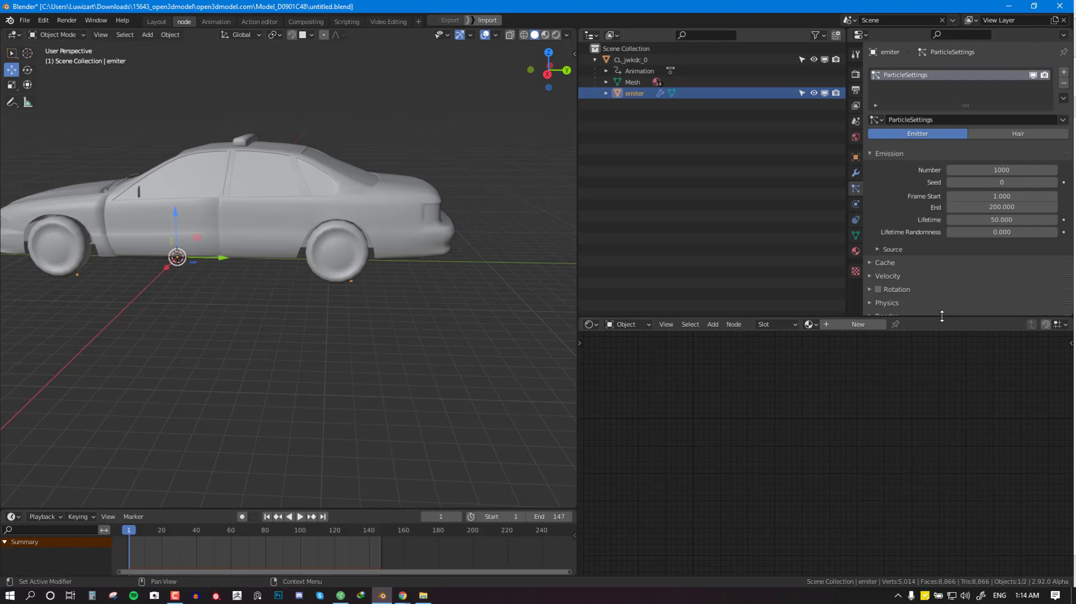
Enlarge the properties area and set the scene's end frame, the particle emission end and the particle lifetime to 150.
drag(941, 317, 933, 531)
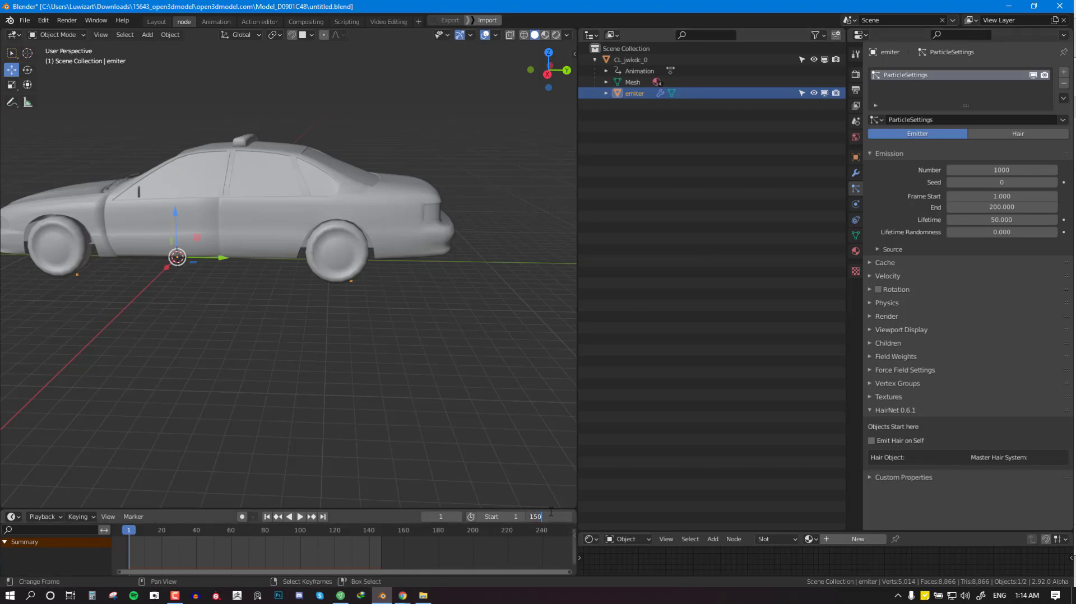
key(Return)
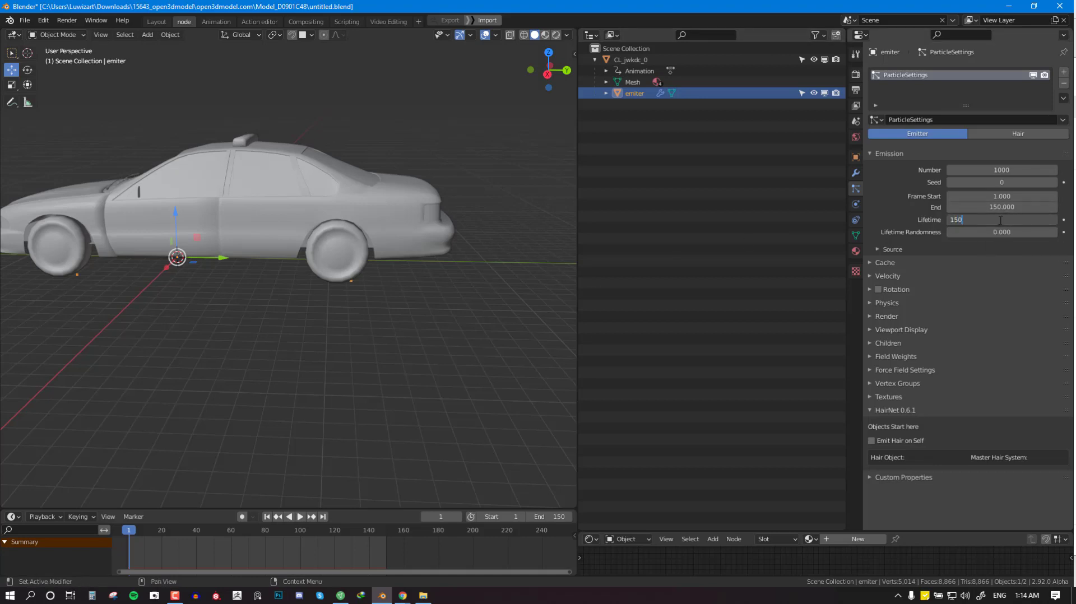
scroll(357, 329, down, 1)
Set the emiter's particle system source so that the particles are emitted from Vertices.
middle_drag(507, 290, 475, 289)
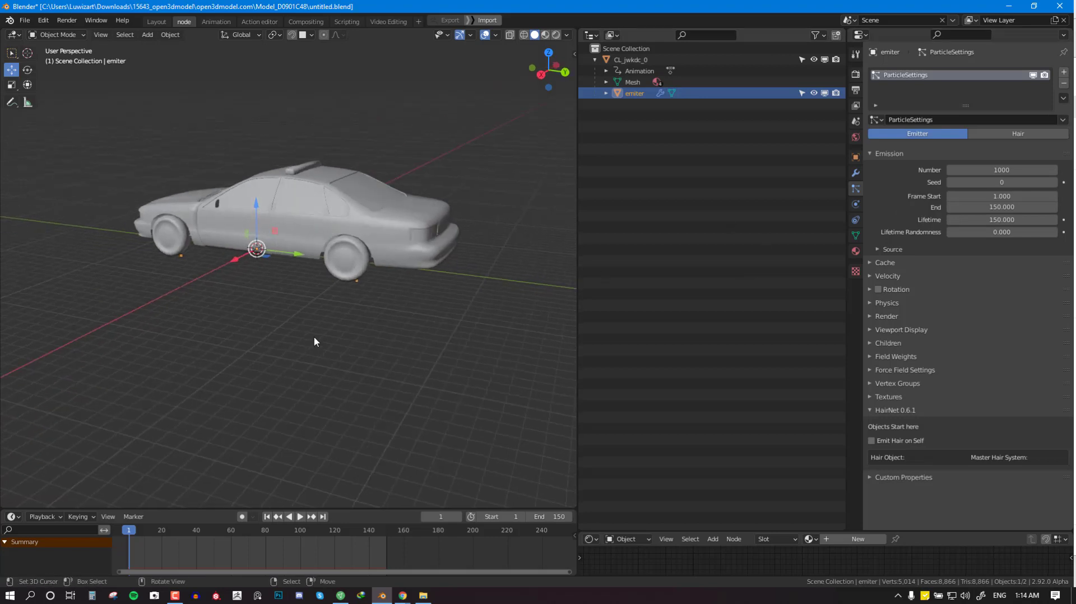
scroll(315, 341, down, 1)
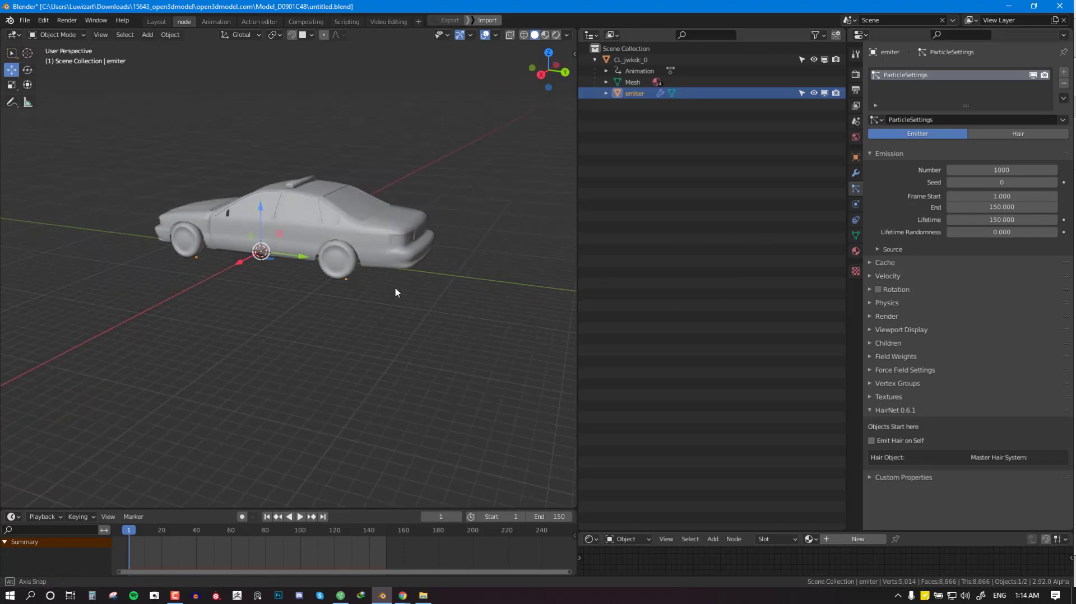
middle_drag(395, 292, 341, 319)
scroll(338, 314, down, 3)
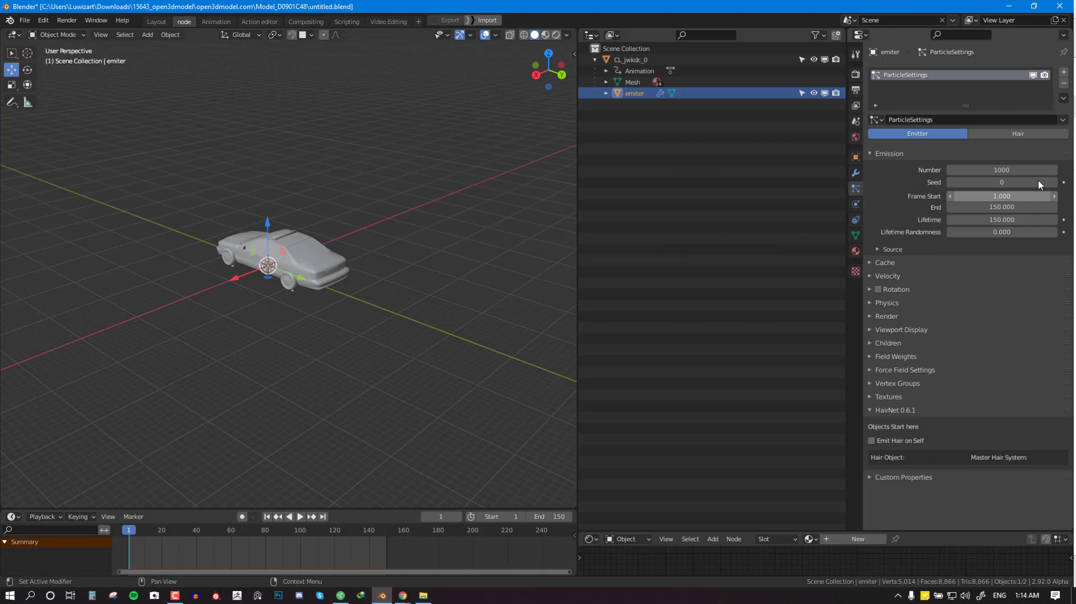
click(894, 250)
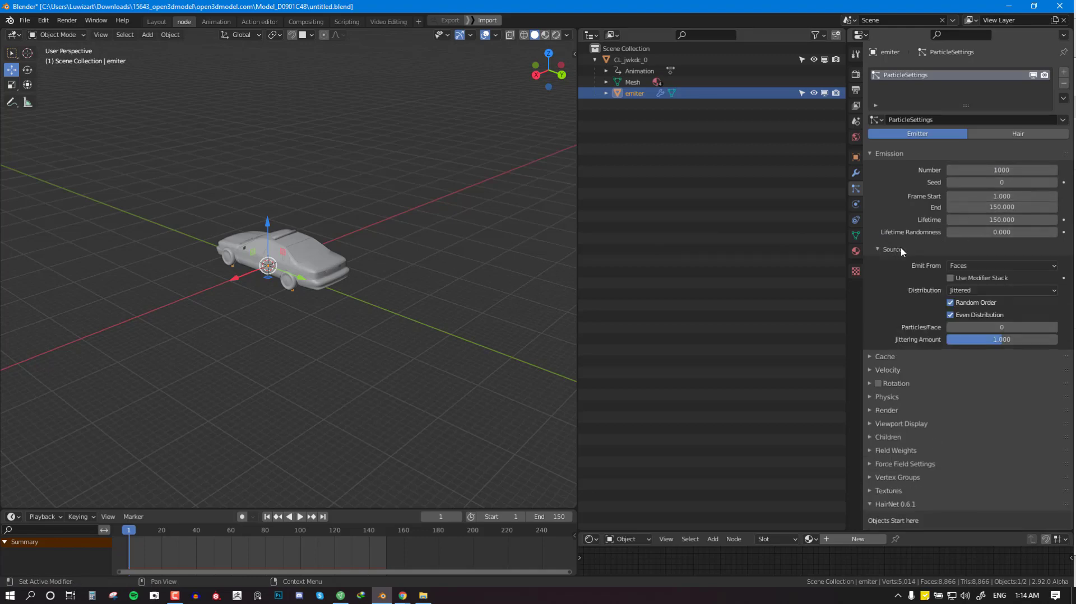
click(972, 267)
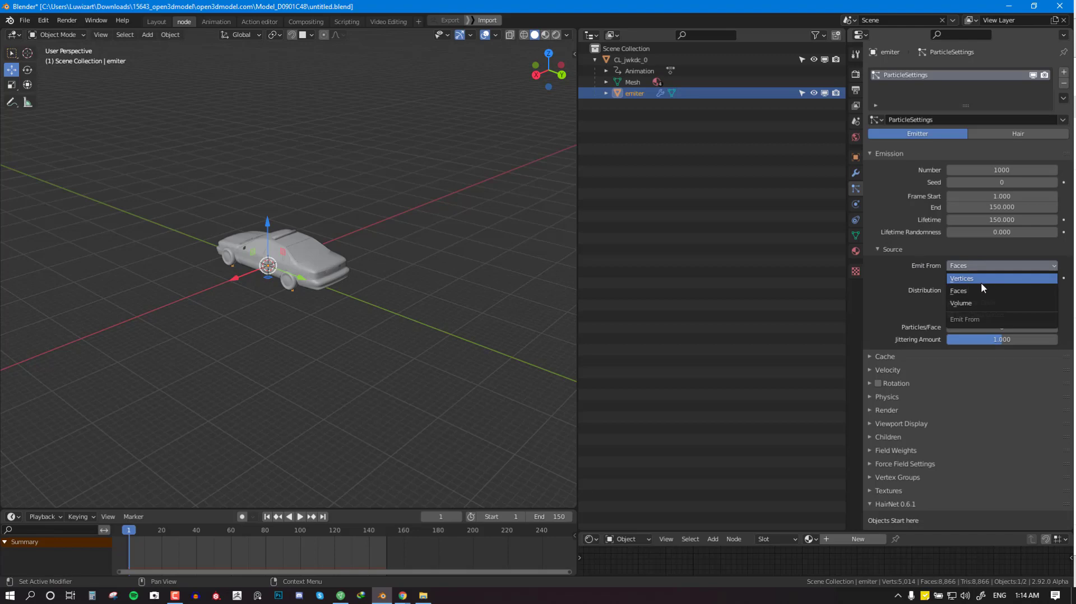
click(980, 282)
click(889, 250)
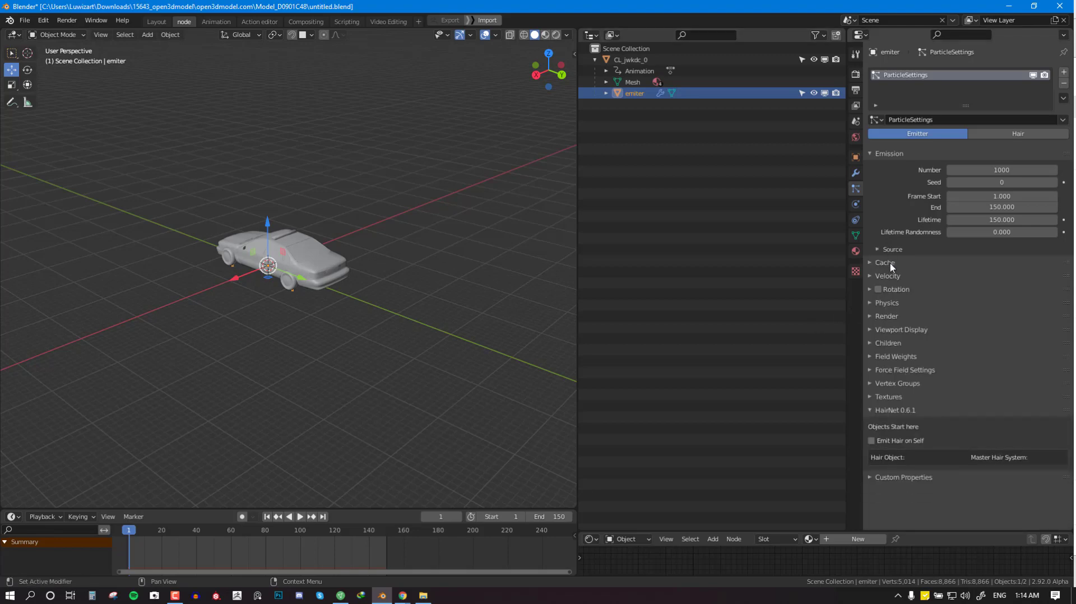
Play the animation and examine the particles emitted around the car's wheels, deselecting everything.
key(space)
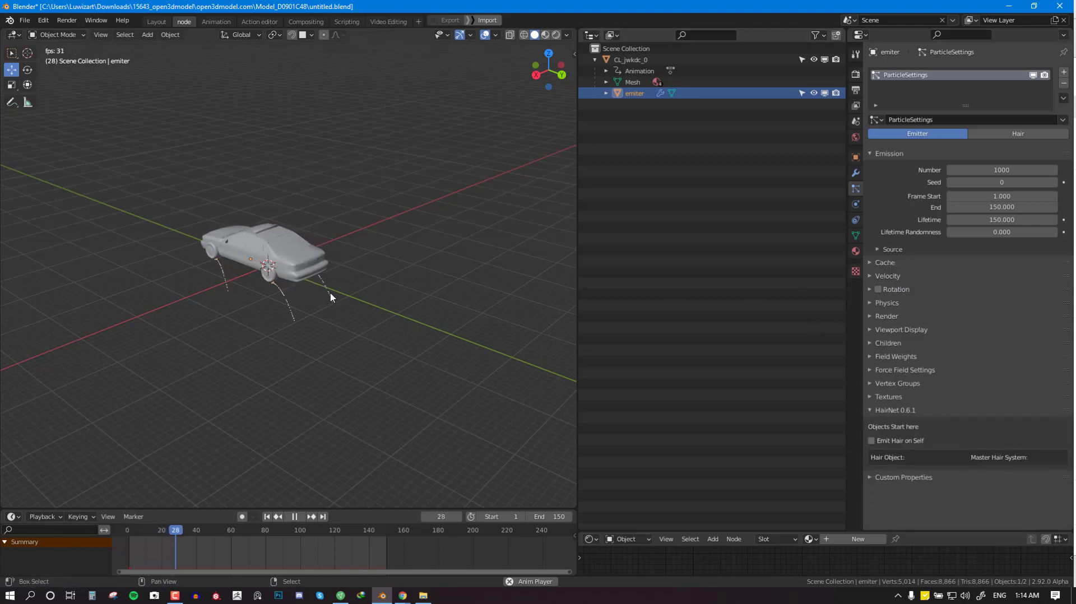
scroll(269, 284, up, 5)
shift+middle_drag(269, 284, 370, 274)
key(alt+a)
shift+middle_drag(264, 255, 359, 255)
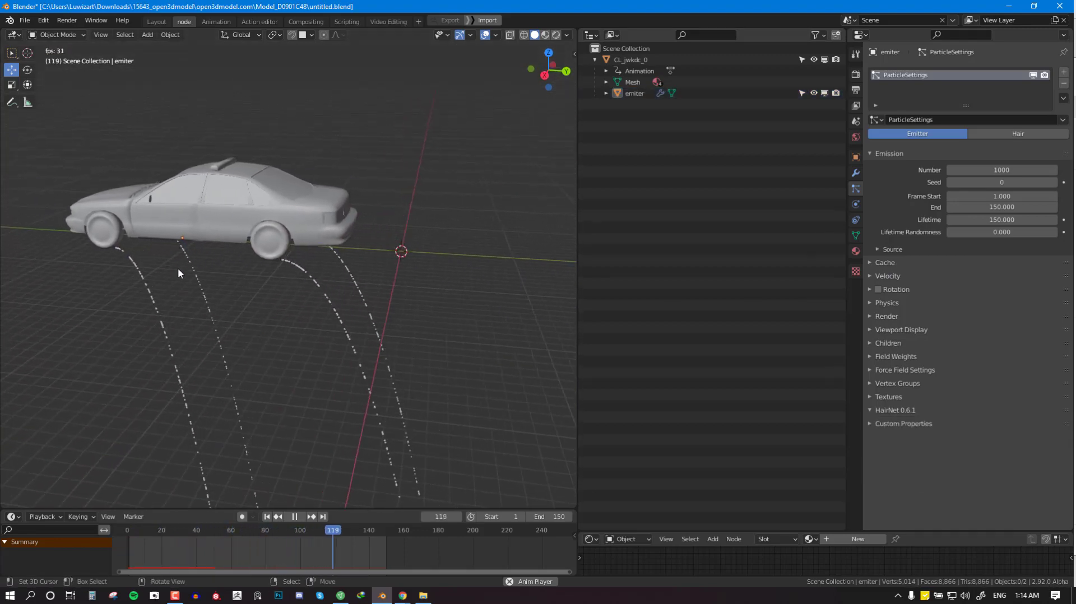
Reselect the emiter and set the Gravity field weight of its particles to 0, then stop the playback.
click(285, 289)
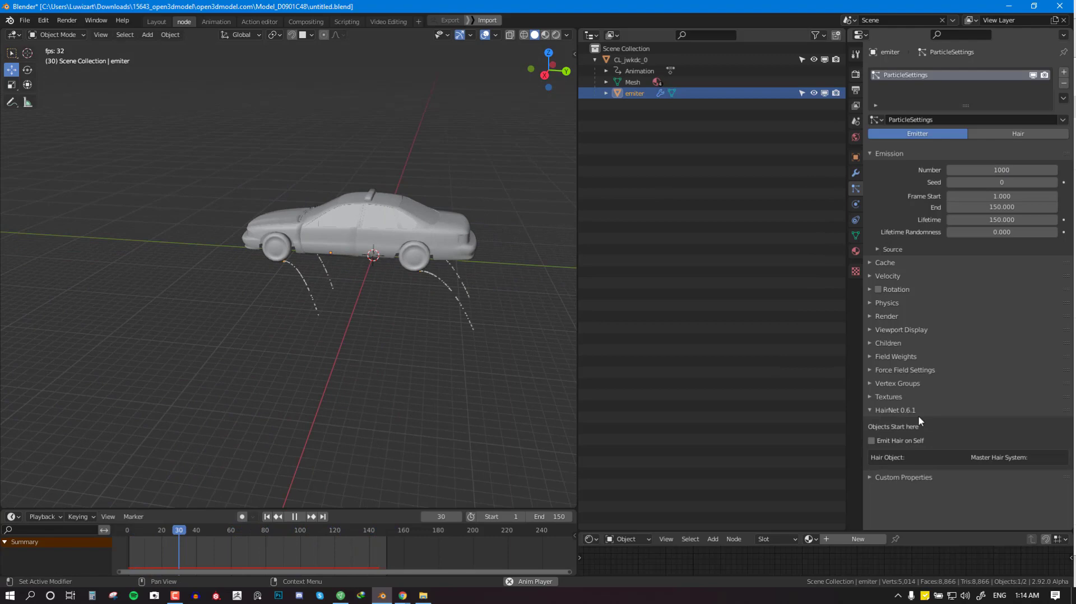
click(895, 356)
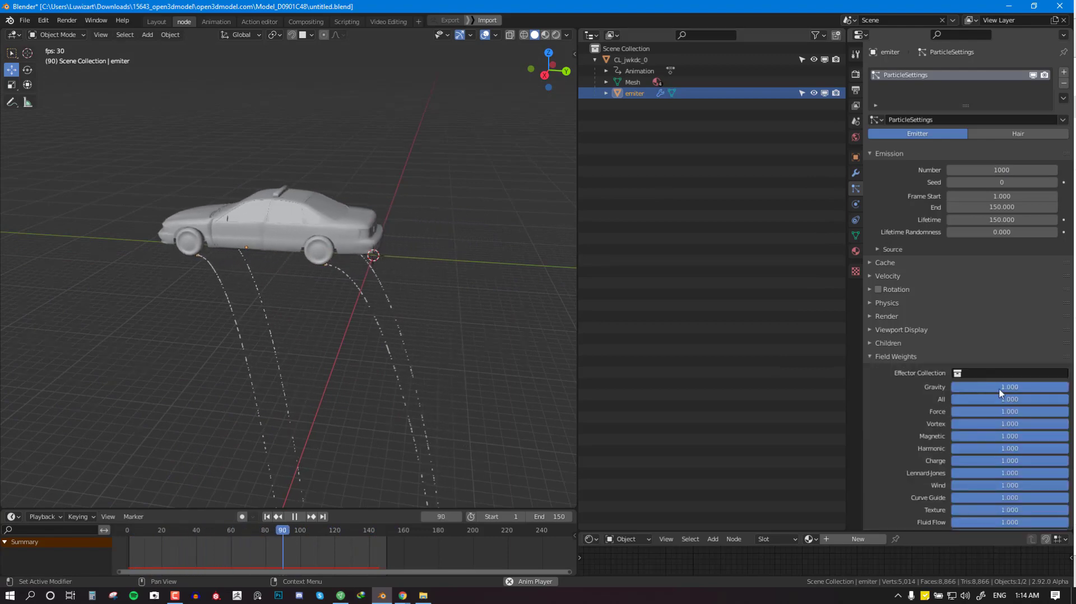
drag(1047, 386, 952, 386)
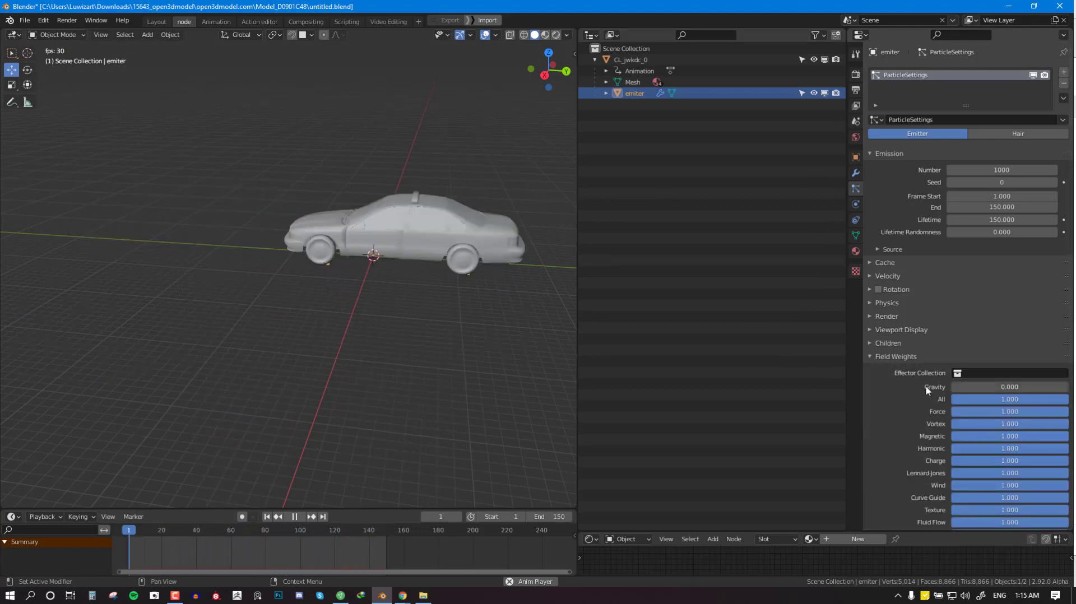
middle_drag(460, 320, 435, 314)
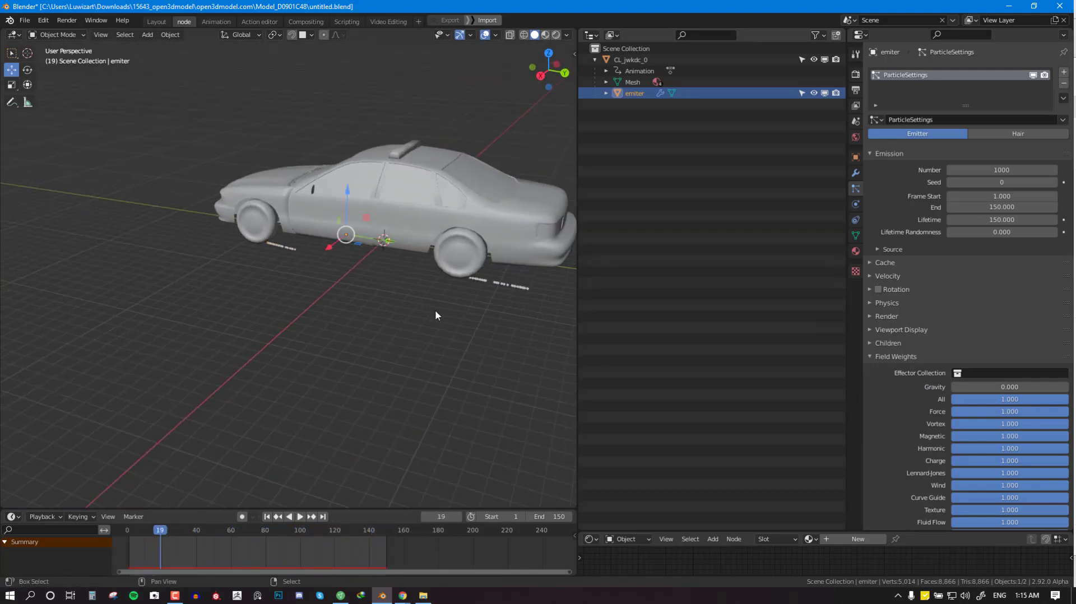
key(space)
click(869, 356)
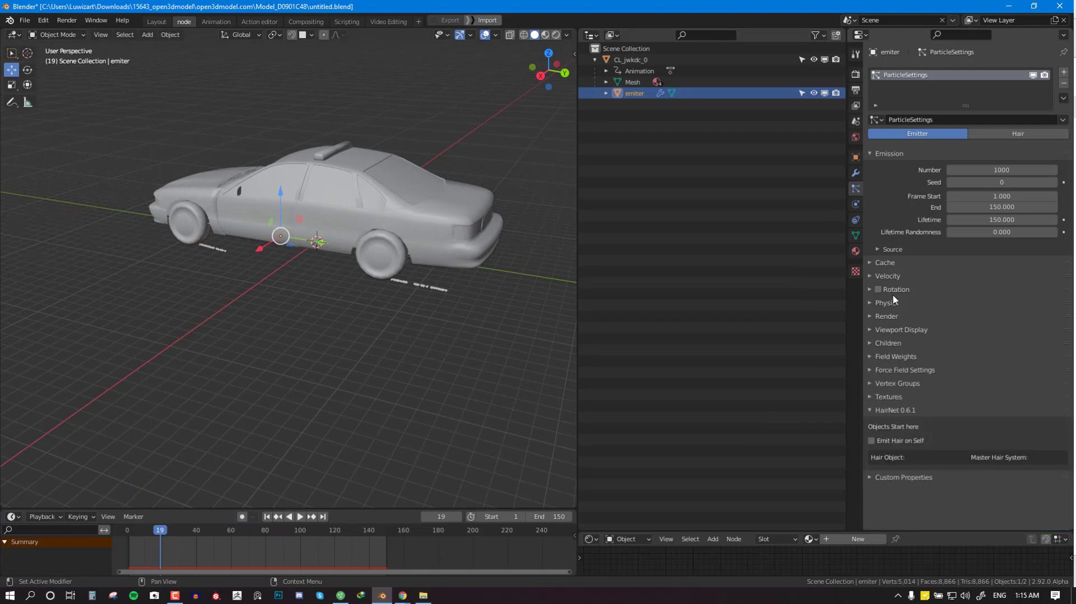
Set the particles' Normal velocity to 0 m/s and play the animation to inspect the trails behind the wheels.
click(885, 276)
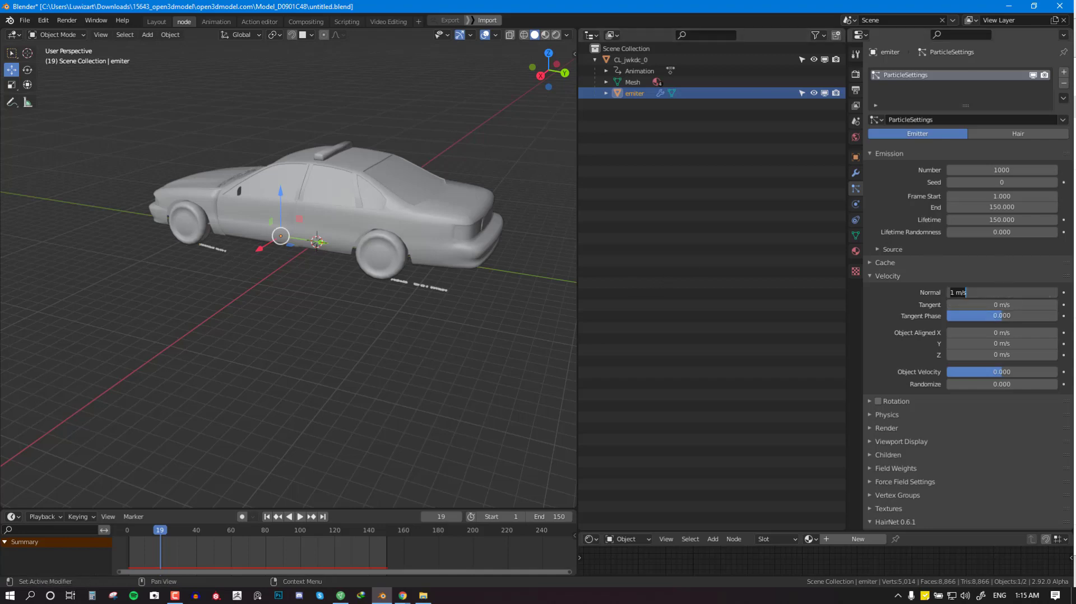
key(space)
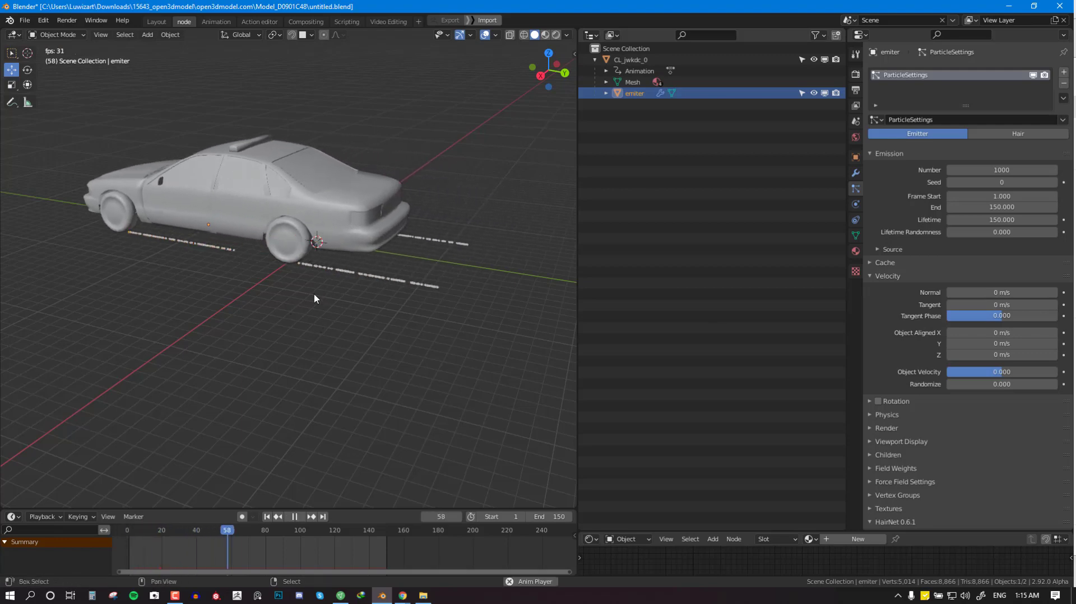
middle_drag(315, 300, 284, 261)
click(301, 266)
middle_drag(415, 269, 326, 244)
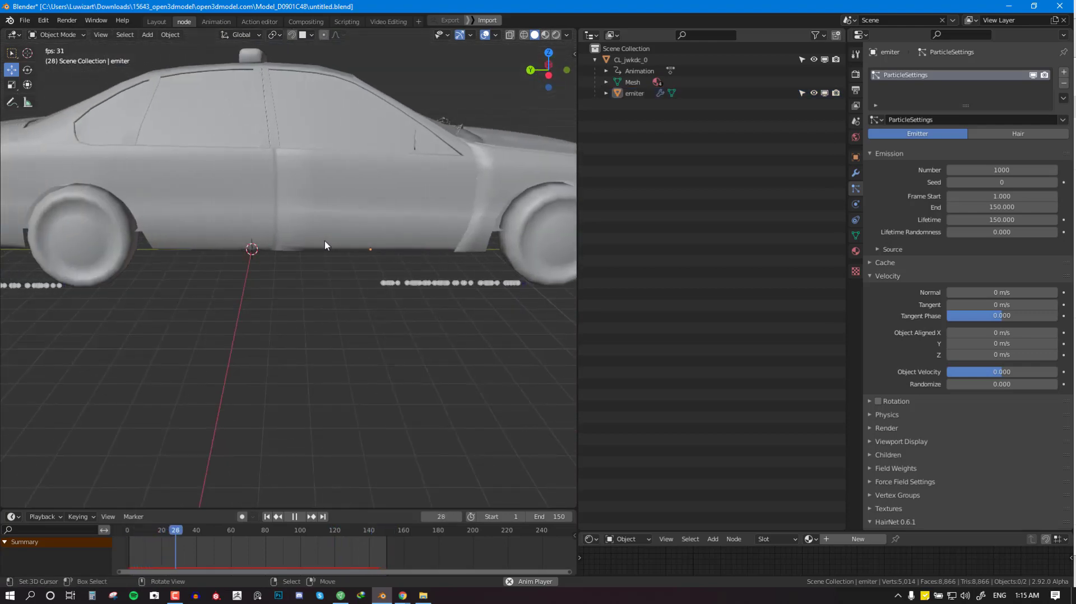
middle_drag(164, 309, 259, 305)
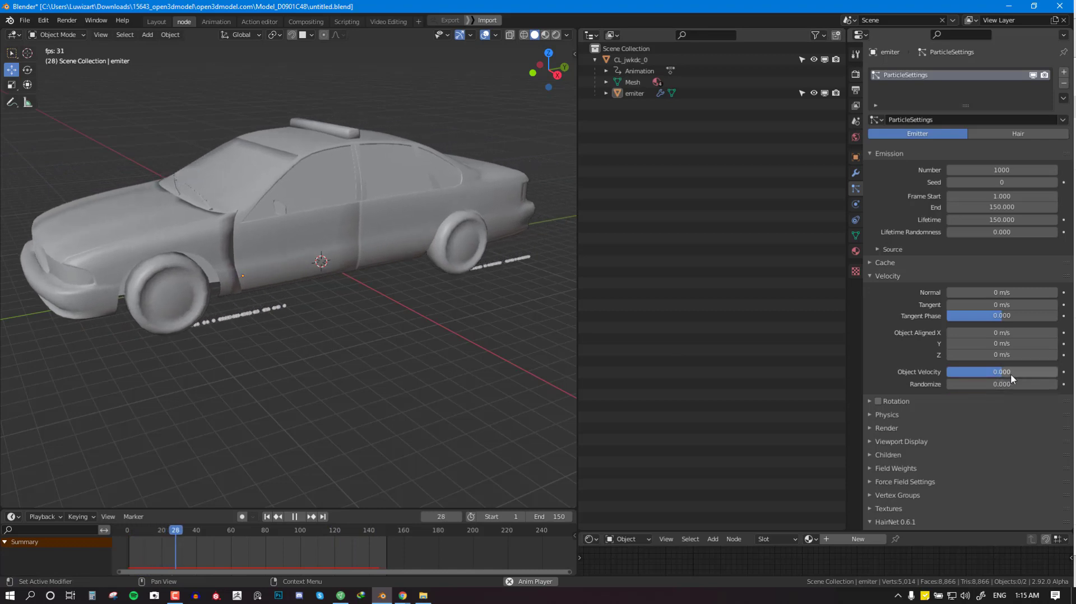
Try an Object Velocity of -1 on the particles while the animation plays.
drag(1010, 373, 947, 372)
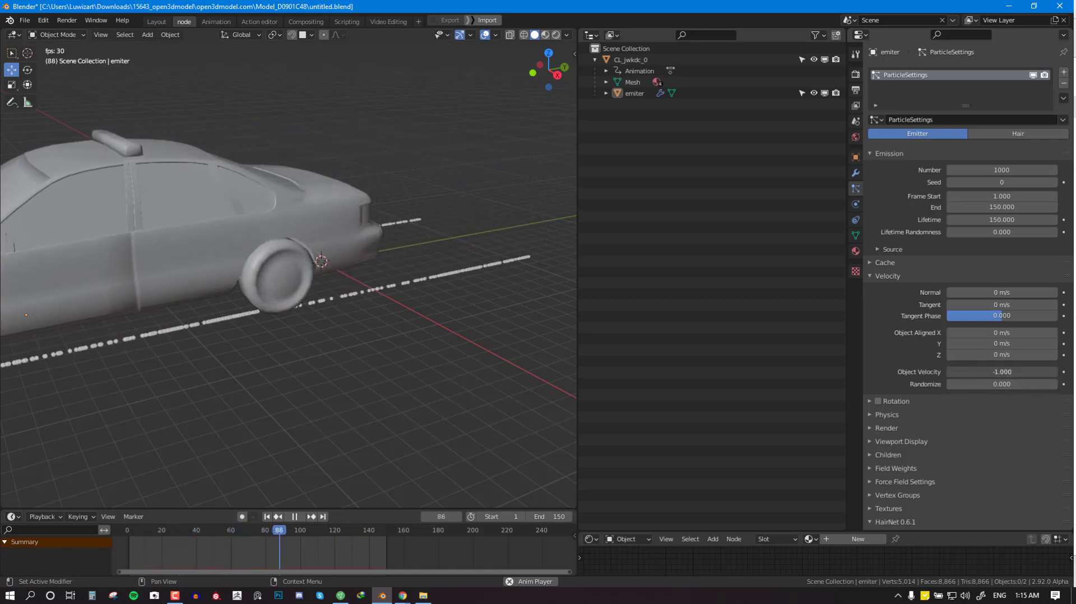
scroll(231, 372, down, 3)
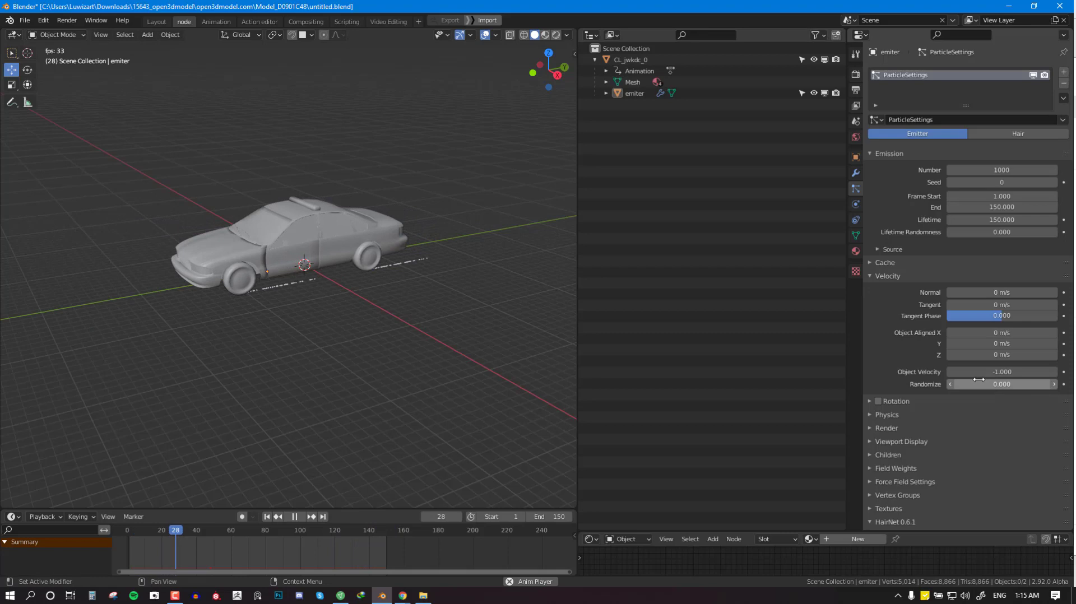
drag(983, 372, 946, 372)
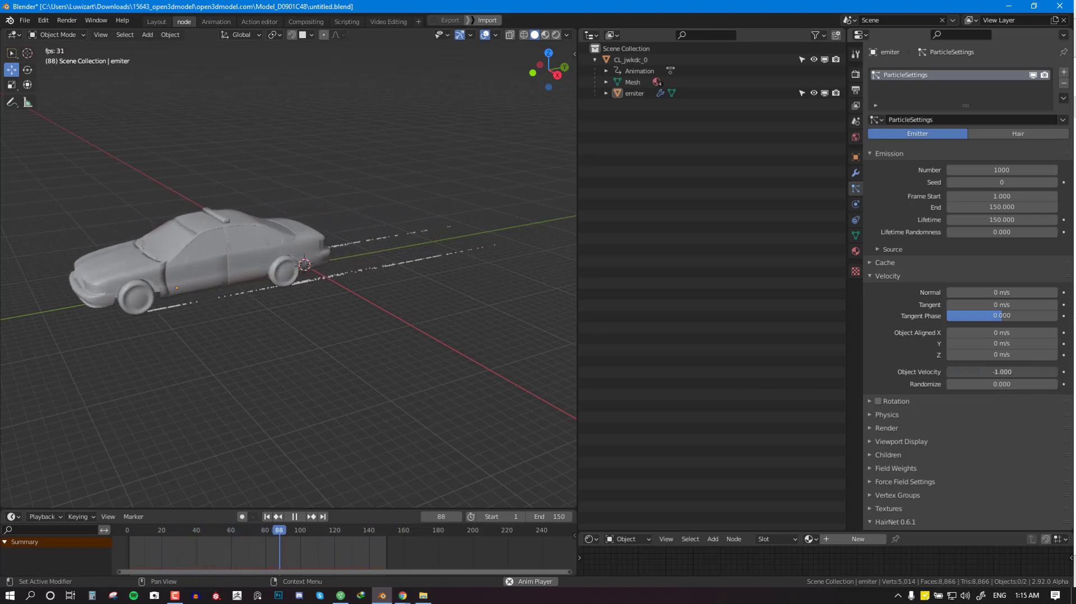
click(1001, 373)
key(Return)
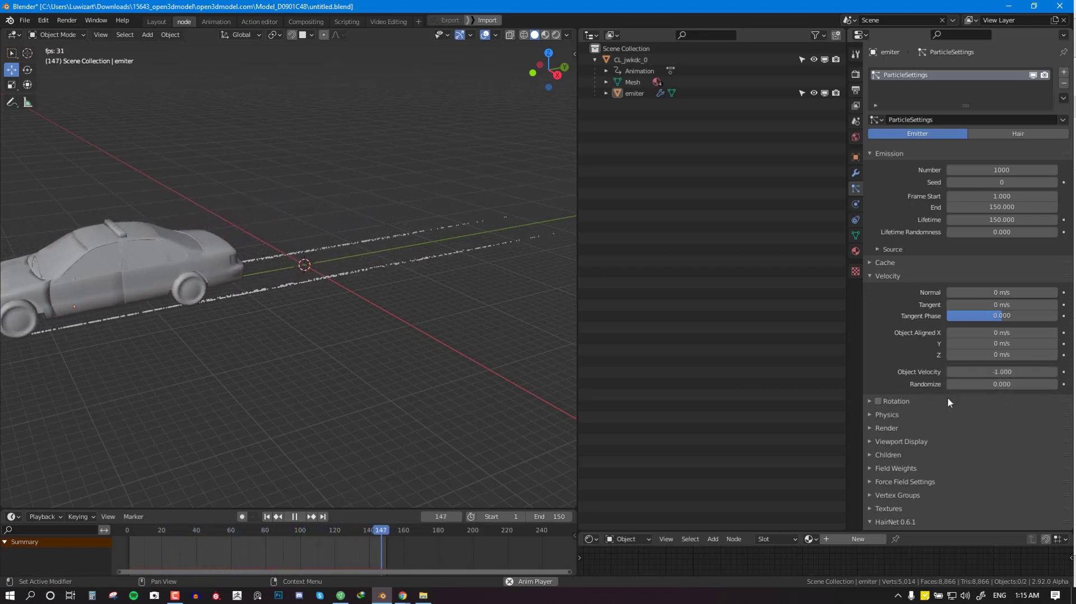
Try Damp and Drag forces of 1 in the particle physics and inspect the trails behind the car.
click(886, 414)
scroll(958, 426, down, 2)
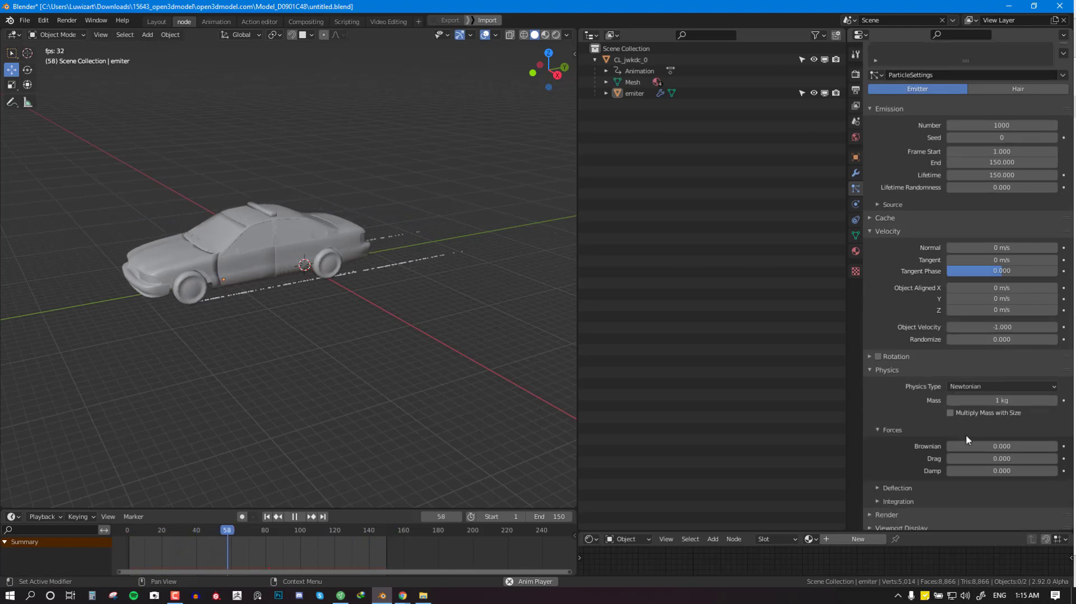
drag(969, 472, 1001, 473)
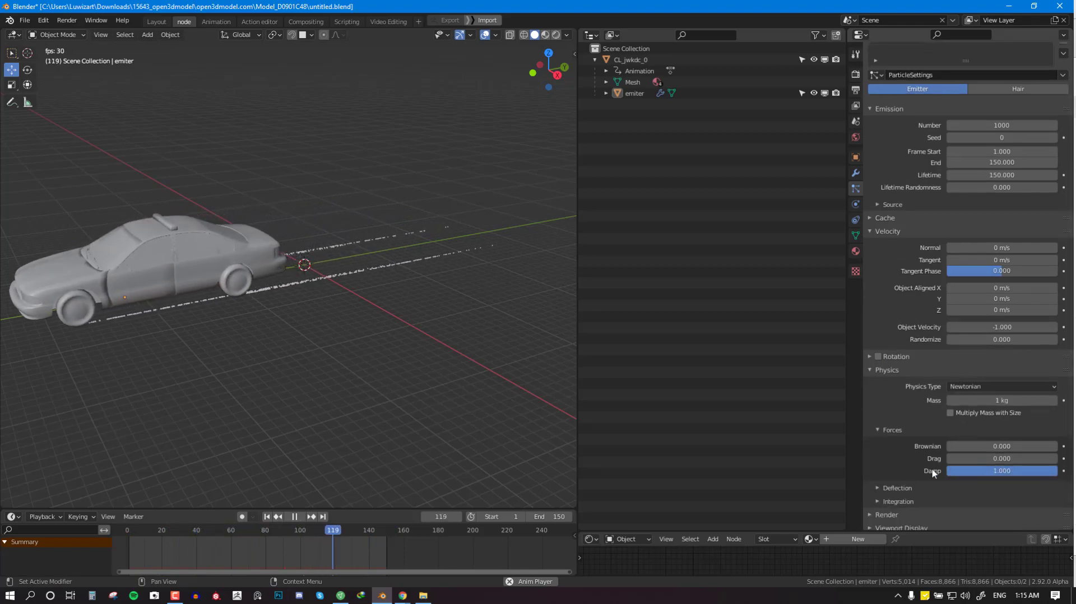
drag(966, 459, 1057, 459)
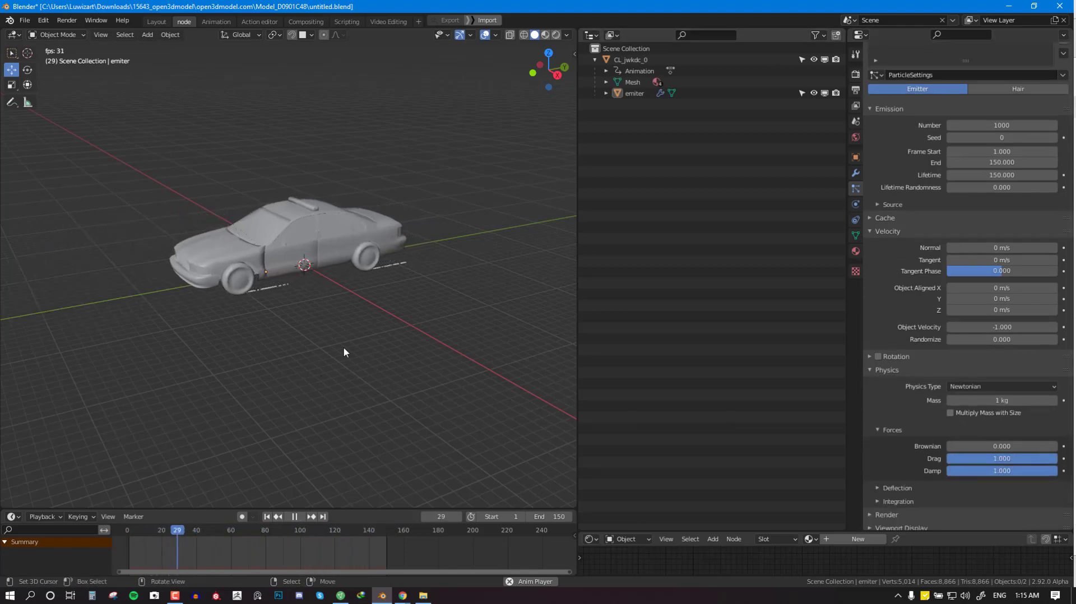
scroll(376, 330, up, 4)
scroll(482, 340, down, 3)
middle_drag(426, 343, 374, 346)
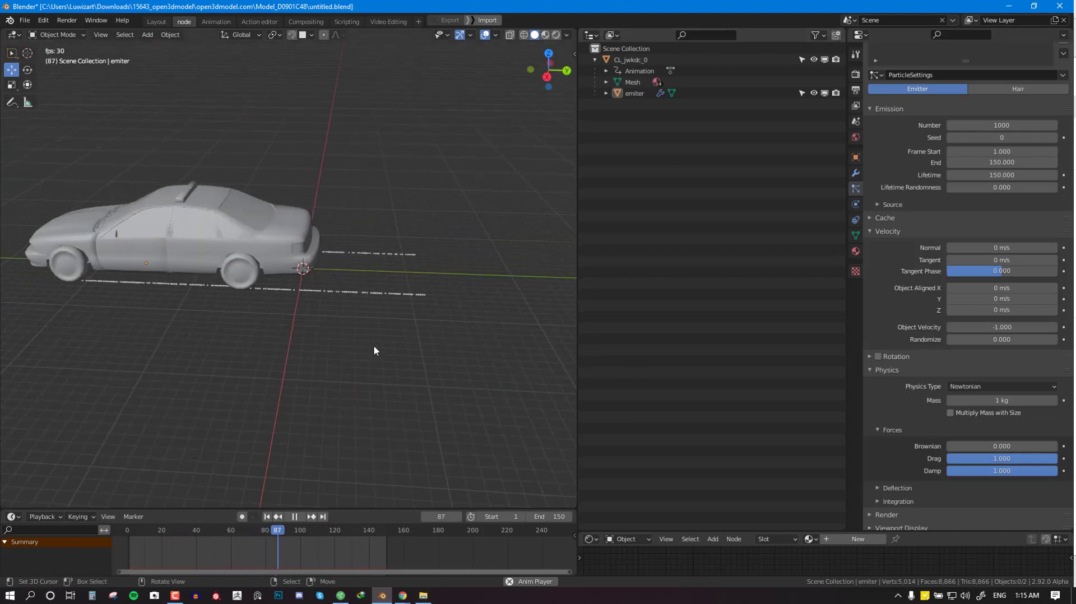
scroll(448, 325, up, 8)
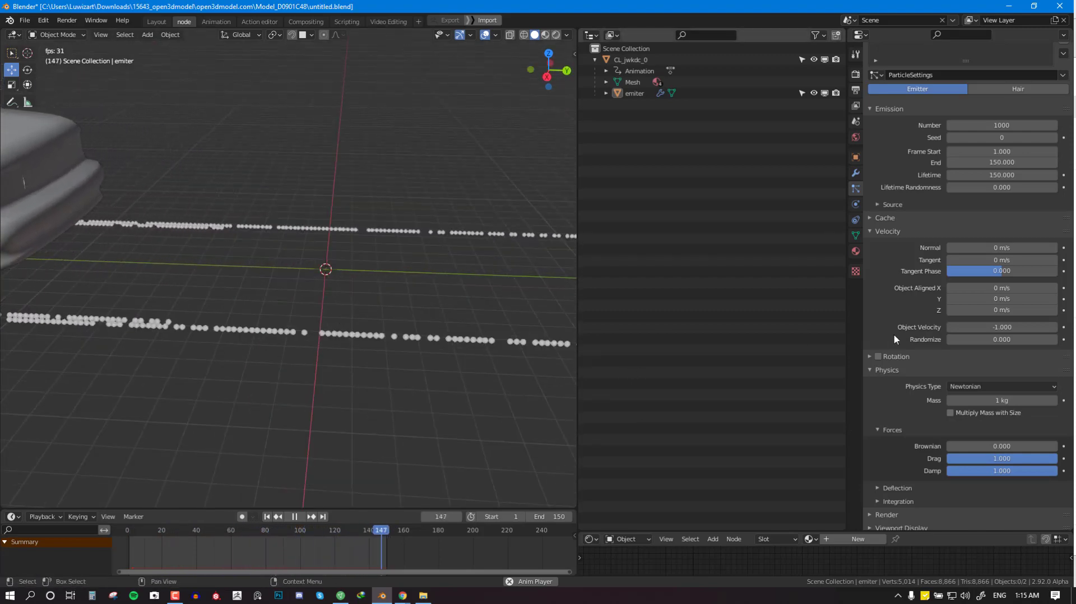
Reset the particles' Object Velocity, Drag and Damp to 0.
click(1014, 327)
text(0)
key(Return)
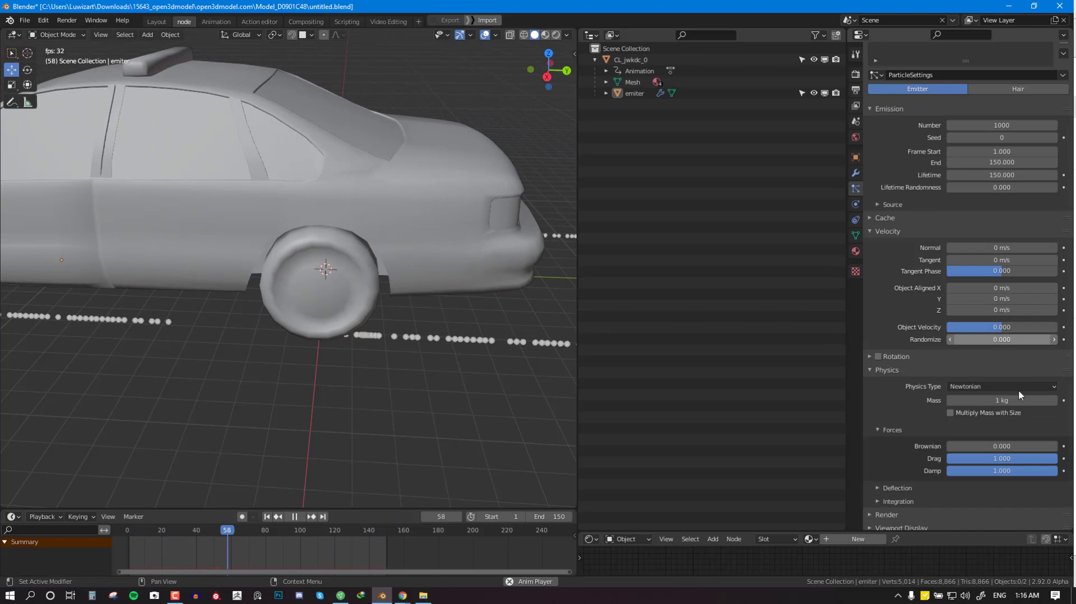
key(BackSpace)
key(BackSpace)
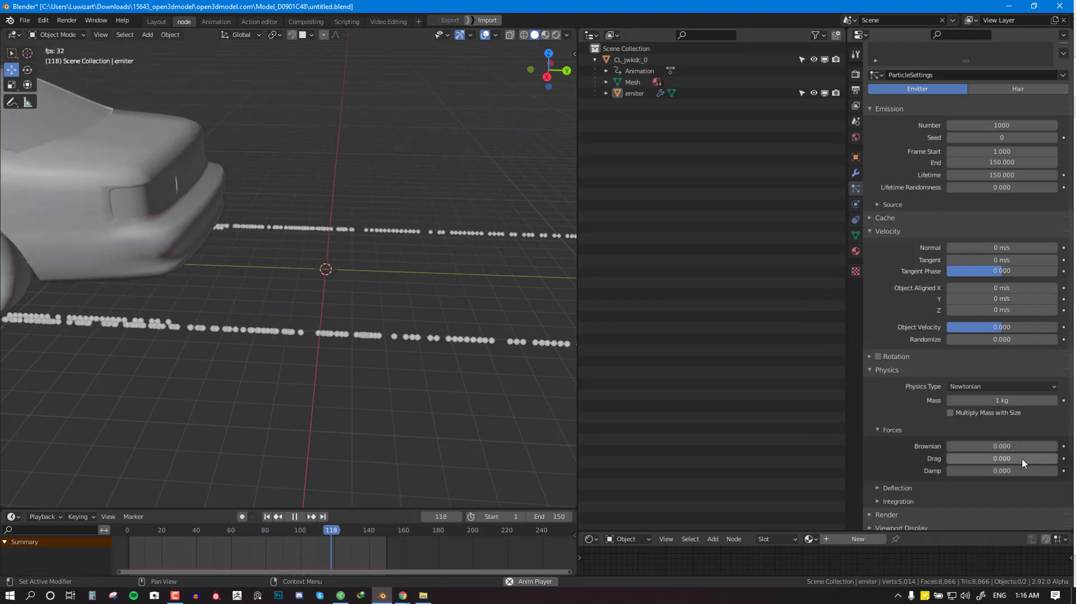
Examine the particle trails around the moving car from several angles and stop the animation.
scroll(395, 309, down, 8)
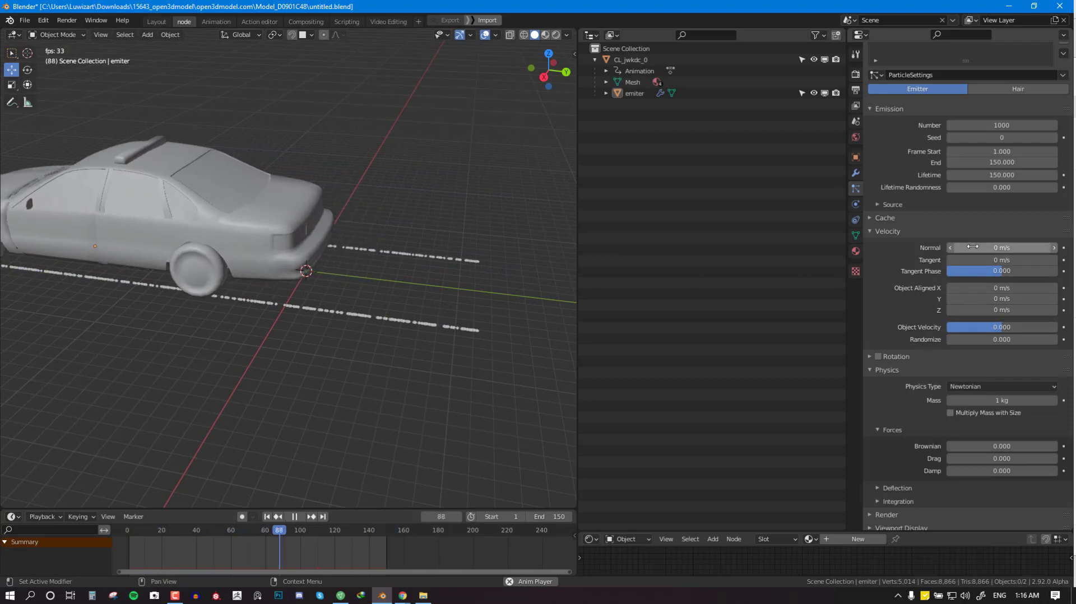
scroll(387, 308, down, 3)
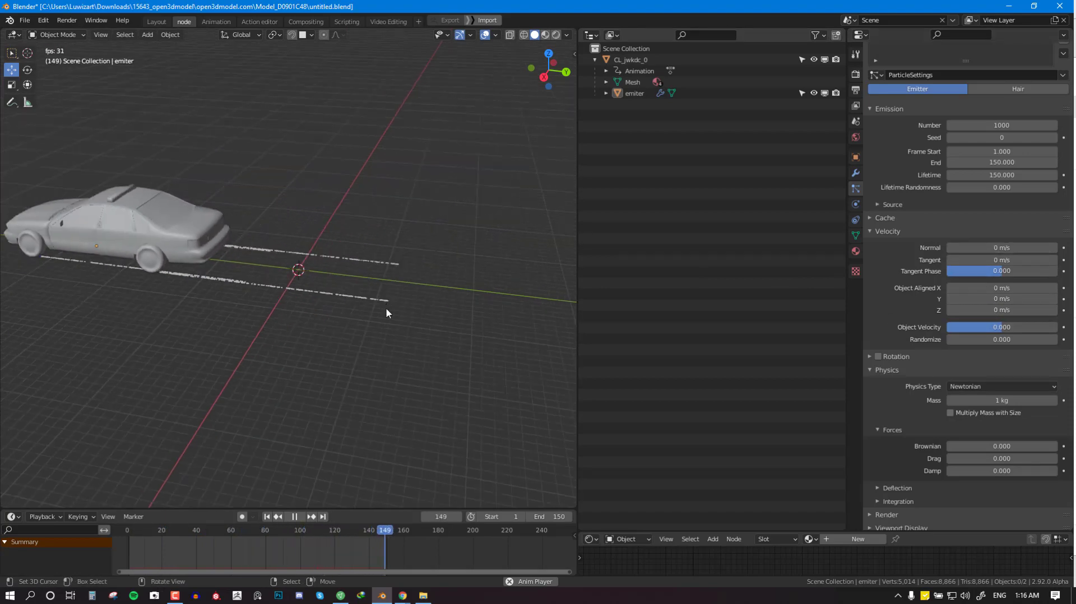
middle_drag(386, 312, 270, 307)
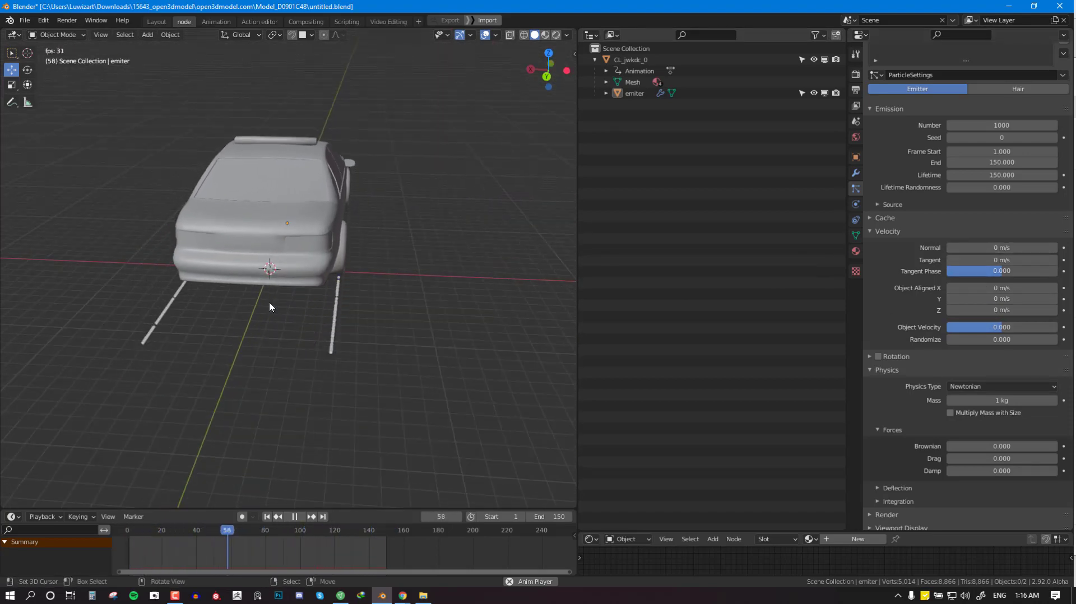
middle_drag(269, 306, 346, 269)
scroll(365, 262, up, 4)
scroll(381, 303, down, 3)
key(space)
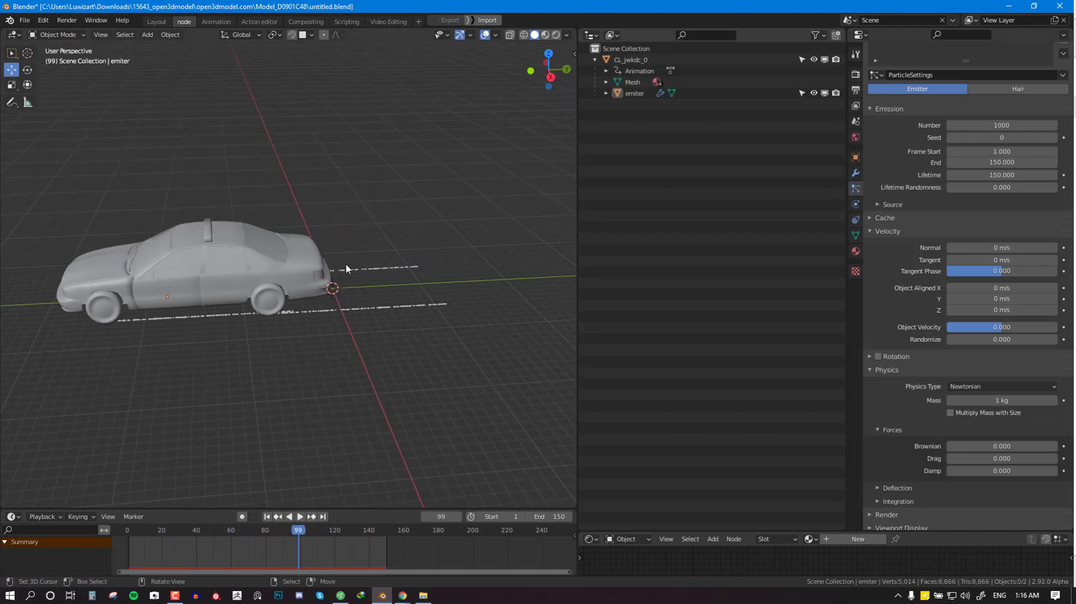
Switch to File Explorer, view the tyre mark image 1.png, and return to Blender.
click(424, 595)
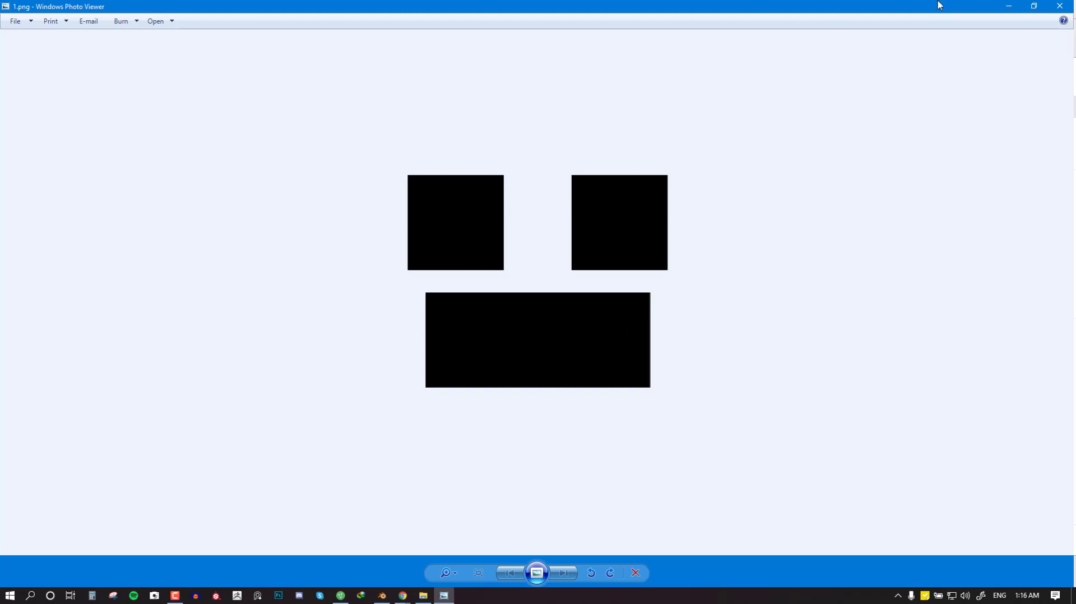
drag(939, 4, 0, 90)
Import 1.png from the Desktop as an image plane with Shadeless material.
scroll(434, 239, down, 4)
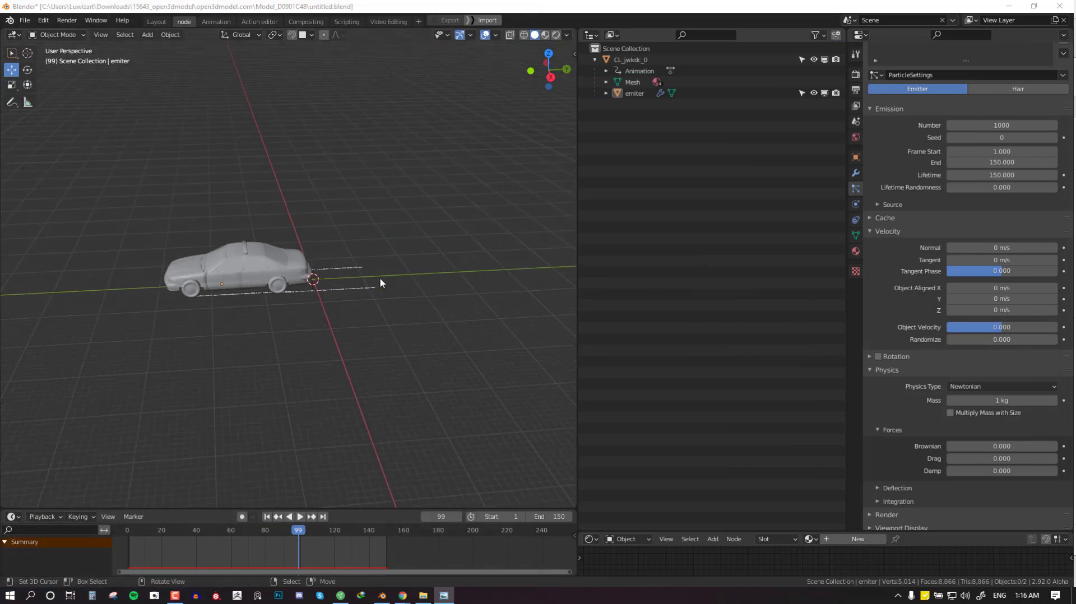
middle_drag(379, 277, 372, 310)
shift+middle_drag(443, 281, 421, 240)
key(shift+a)
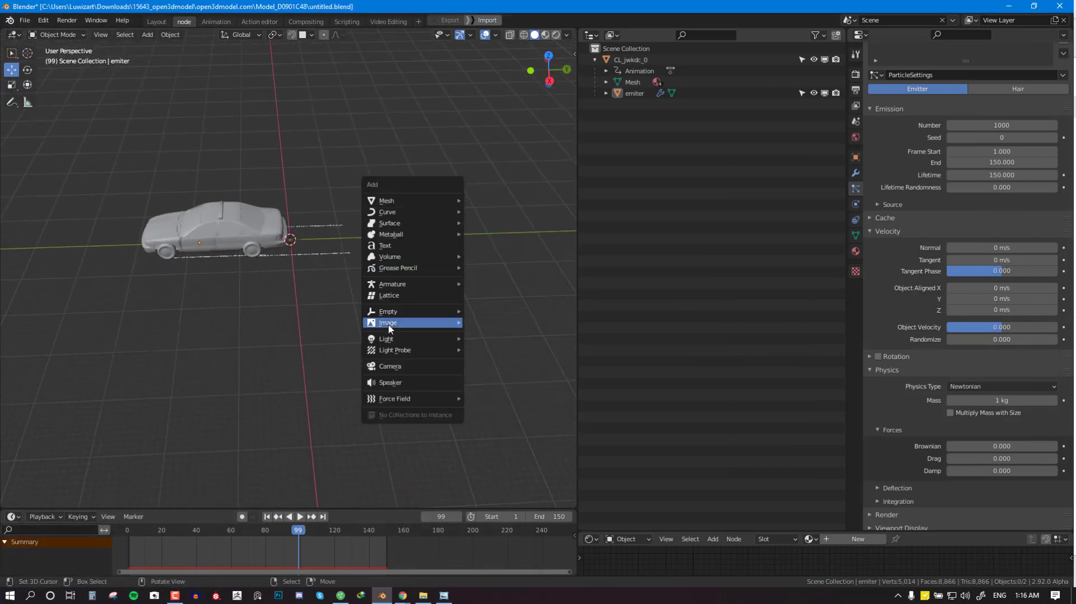
mouse_move(399, 327)
click(492, 345)
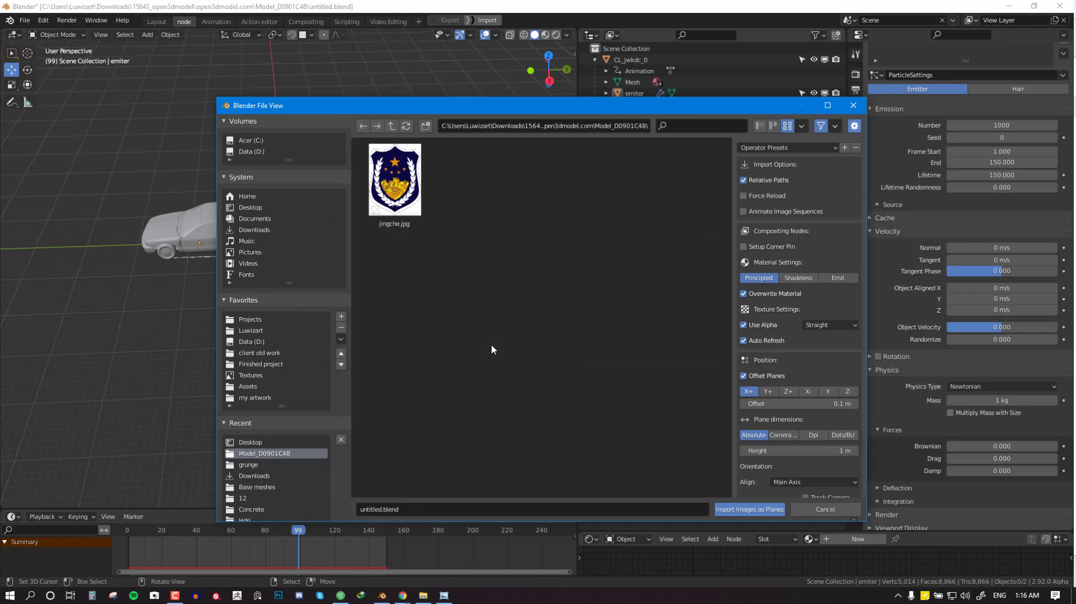
click(250, 207)
click(583, 192)
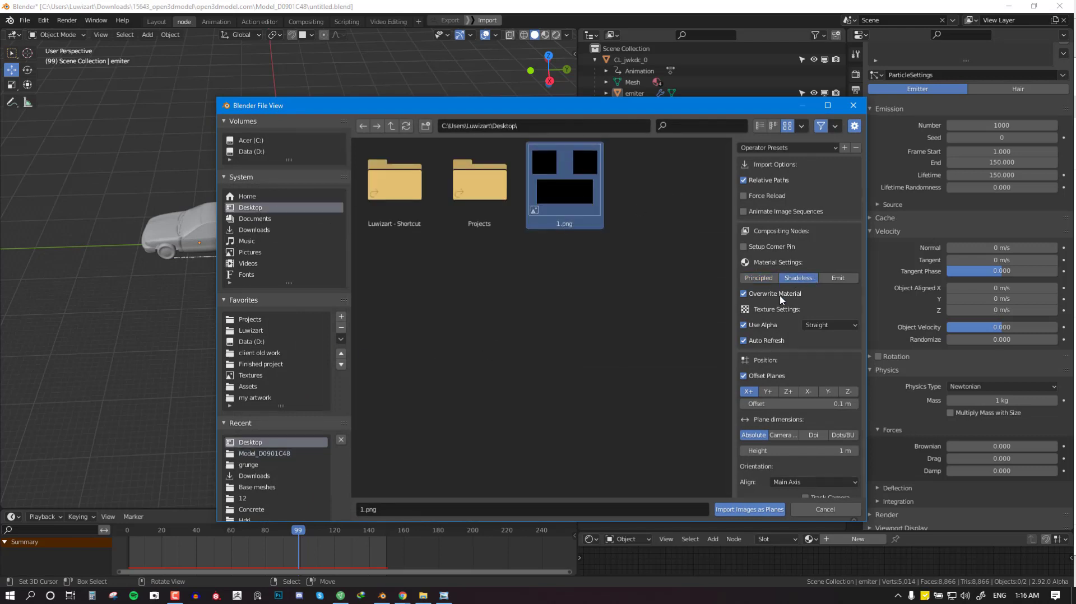
click(749, 510)
Enlarge the imported image plane and move it along Y to a spot well behind the car.
scroll(353, 287, up, 4)
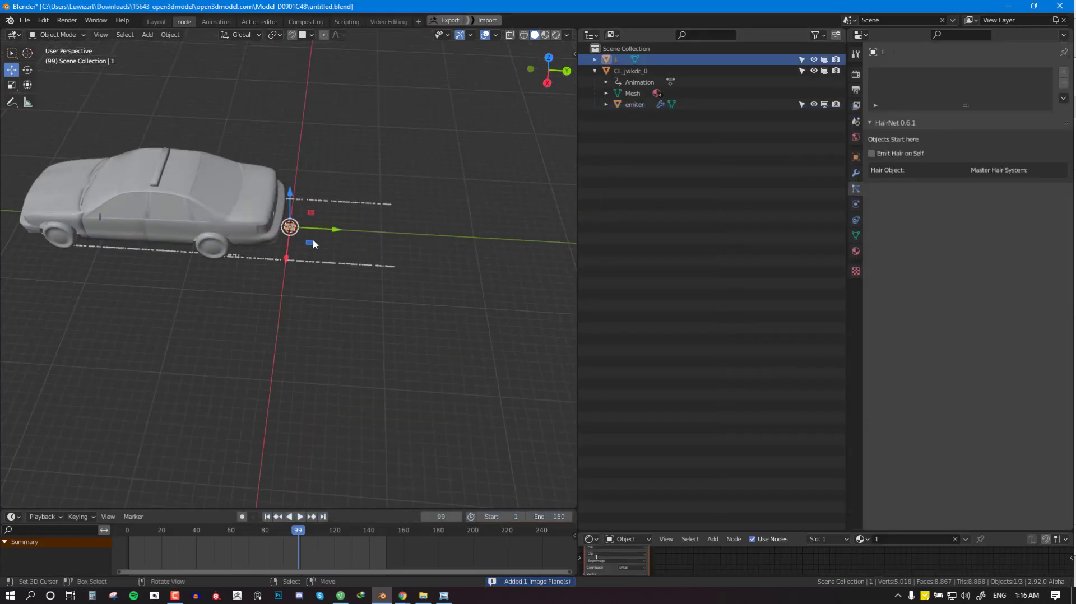
key(s)
click(393, 255)
drag(340, 232, 535, 228)
Show the viewport in Material Preview and inspect the image plane up close.
key(z)
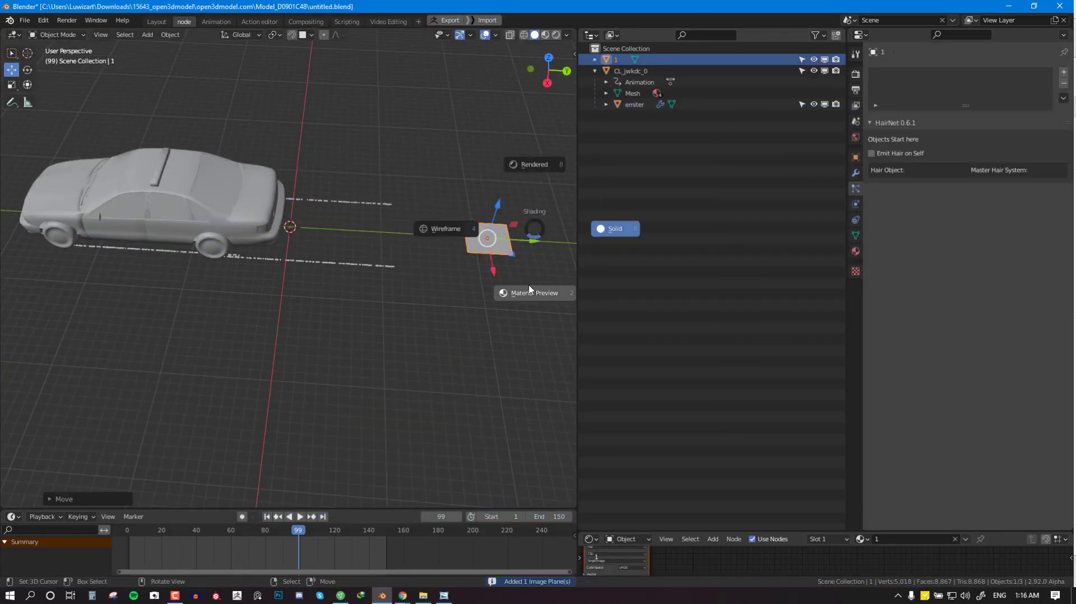
click(493, 244)
mouse_move(485, 240)
shift+middle_down()
mouse_move(360, 264)
mouse_move(374, 281)
shift+middle_up()
click(413, 267)
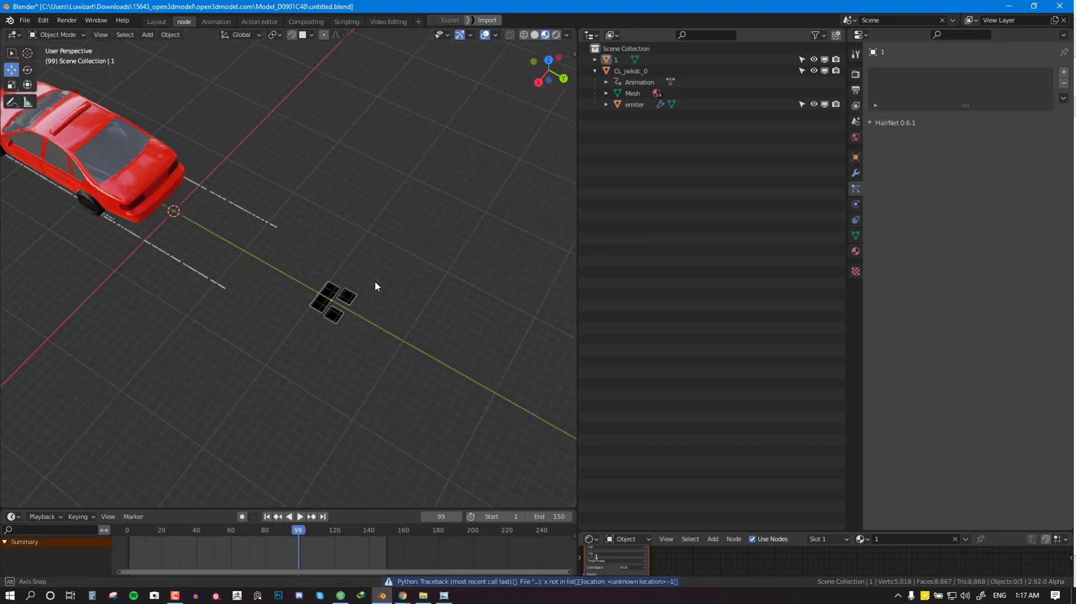
scroll(347, 318, up, 1)
scroll(349, 322, up, 5)
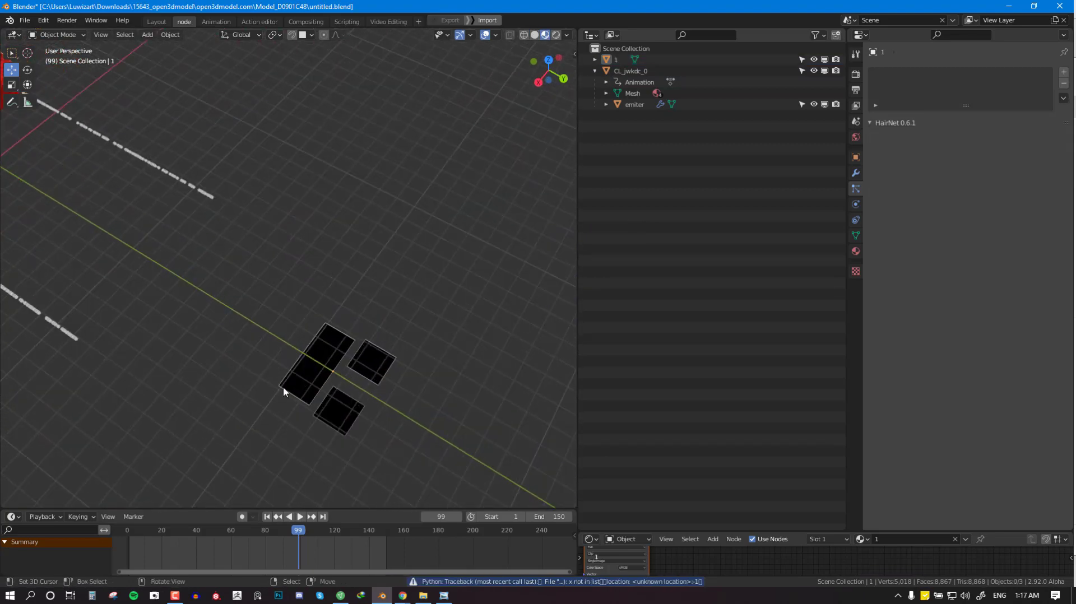
Insert a ColorRamp between the image's Alpha and the Mix Shader factor, with its black stop at about 0.91.
click(319, 379)
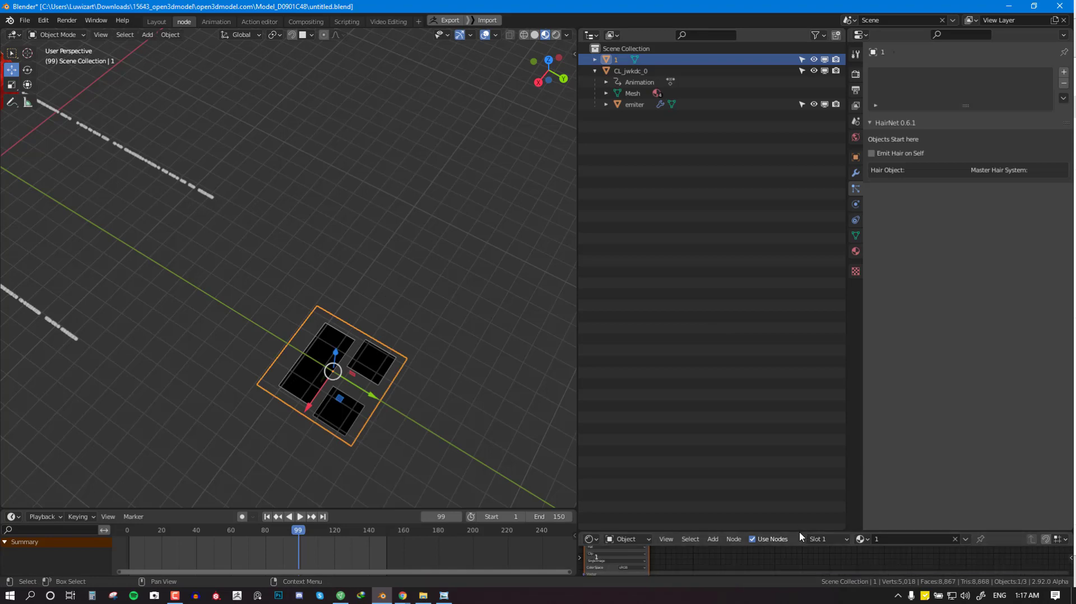
drag(799, 532, 799, 175)
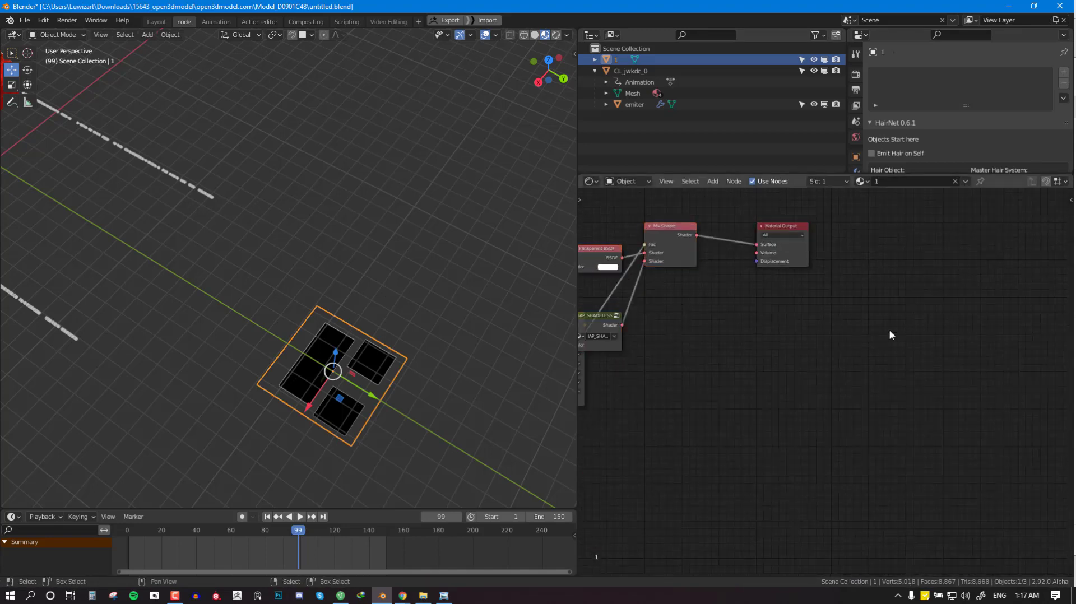
middle_drag(689, 322, 935, 382)
drag(795, 388, 620, 248)
key(shift+a)
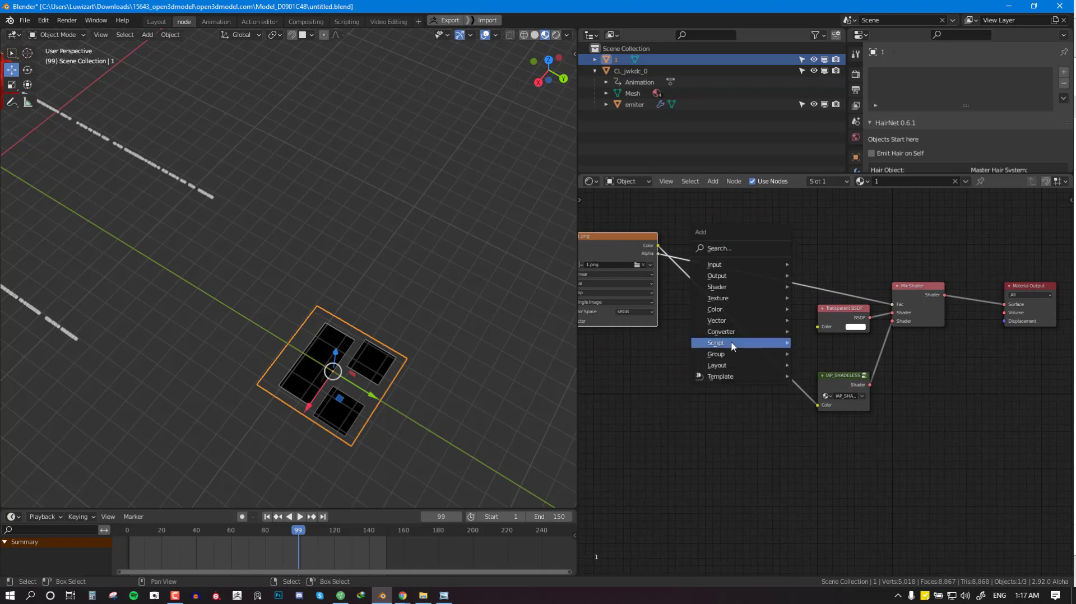
mouse_move(735, 334)
click(842, 357)
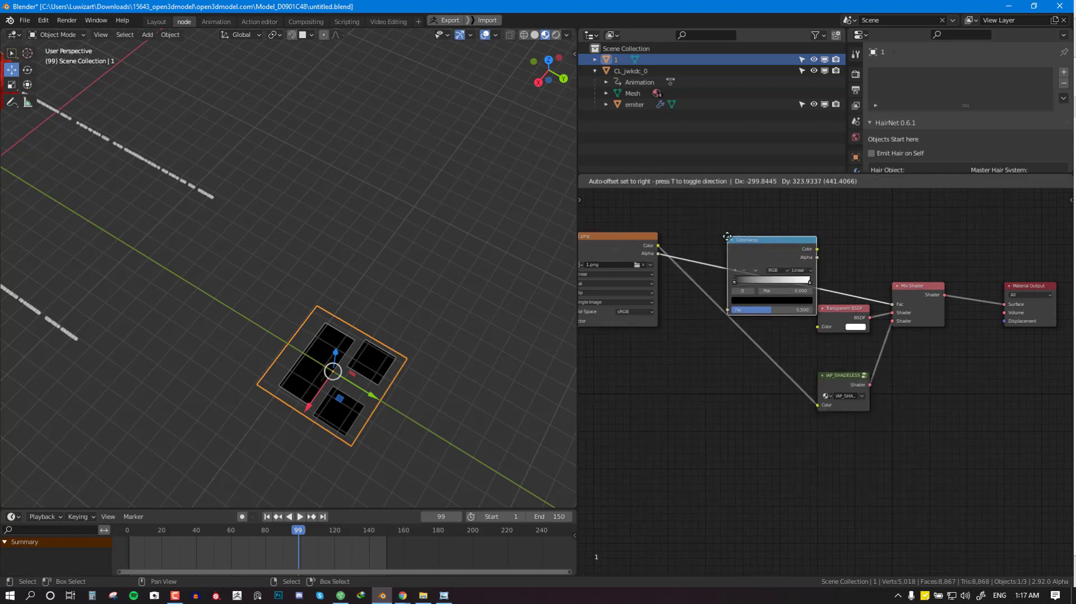
click(744, 287)
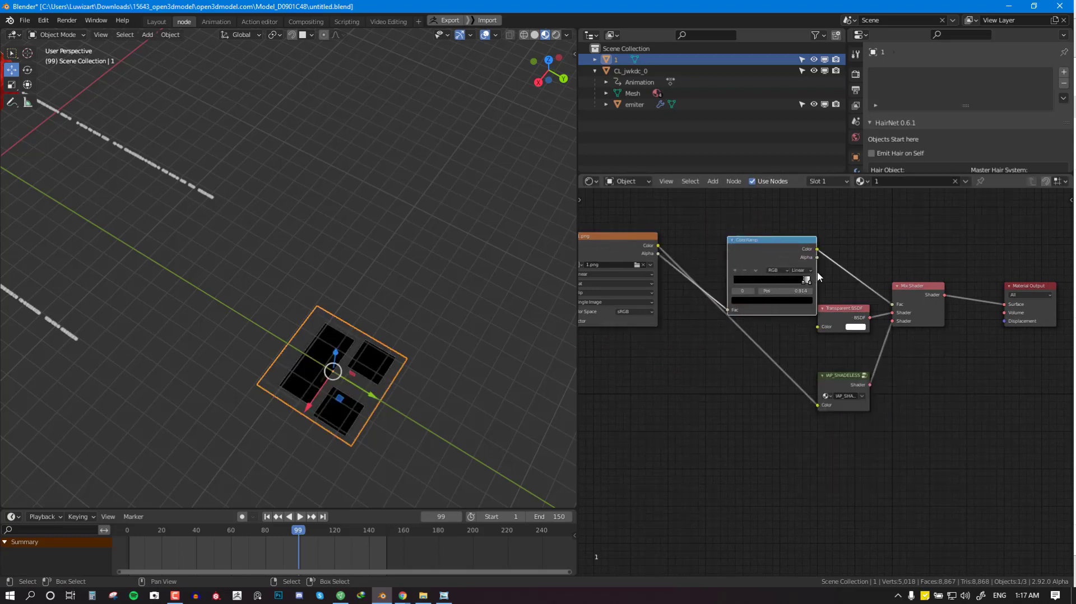
Scale the mark image plane down uniformly.
middle_drag(322, 364, 488, 376)
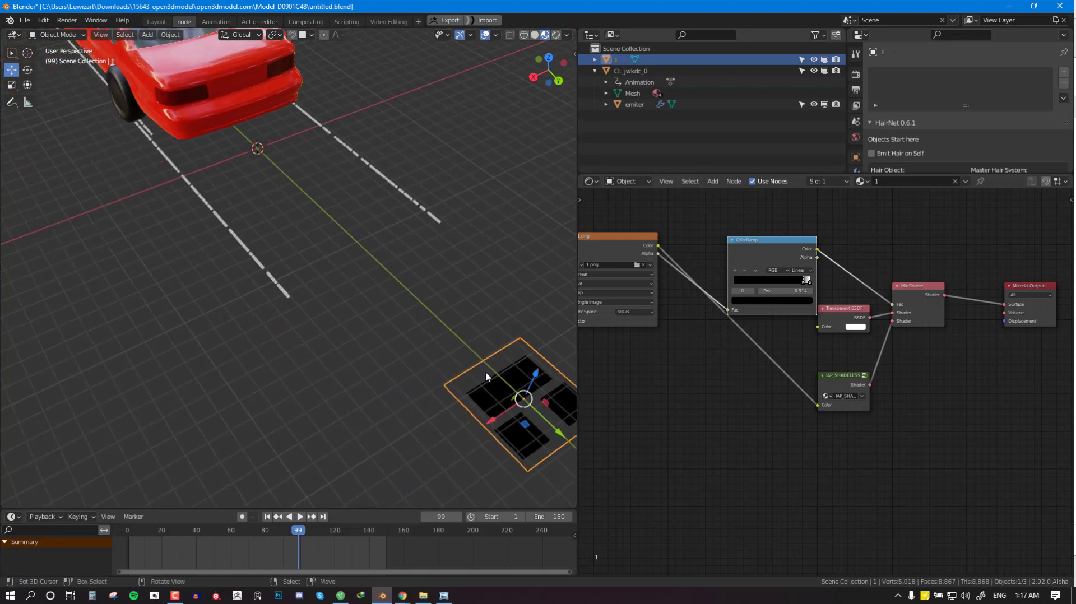
scroll(498, 386, down, 1)
key(s)
click(493, 384)
Select the emiter and set its particles to render as Object.
shift+middle_drag(284, 280, 346, 317)
click(346, 317)
click(341, 317)
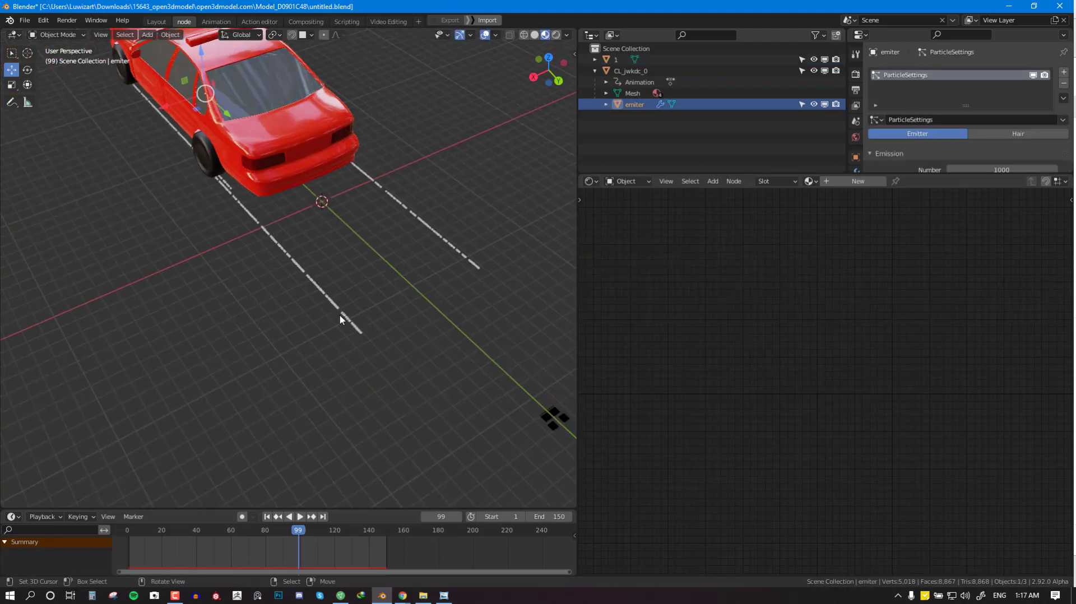
drag(899, 182, 899, 446)
scroll(884, 247, down, 6)
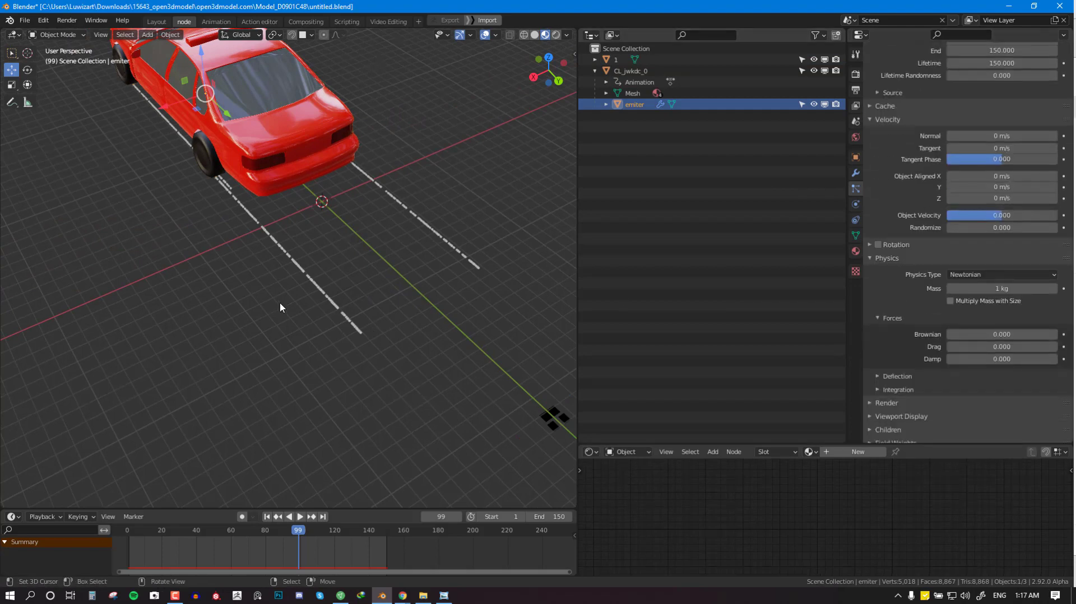
middle_drag(279, 308, 300, 308)
scroll(945, 316, down, 4)
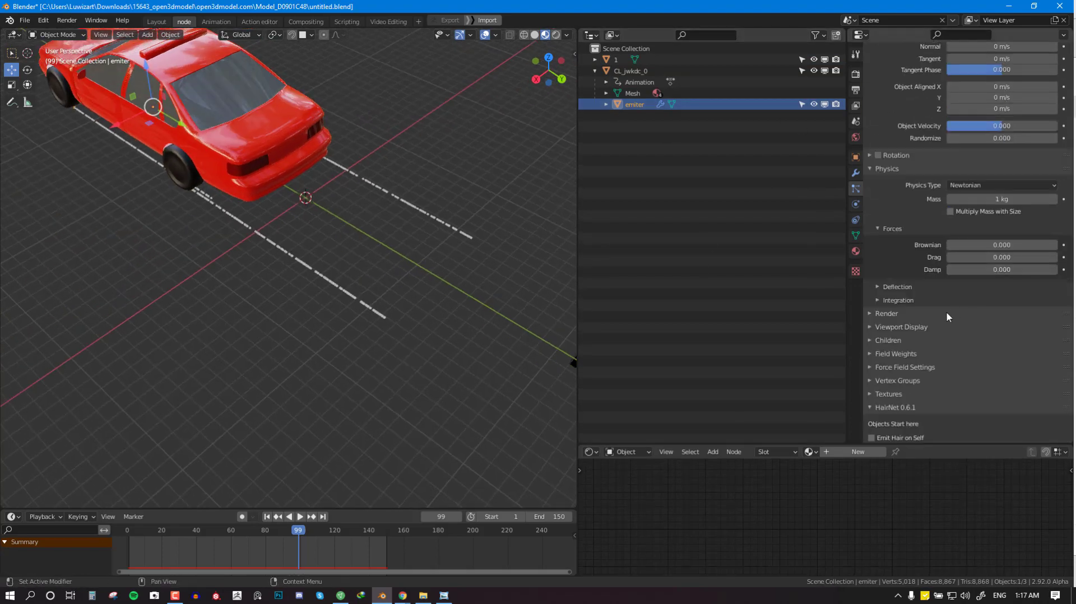
click(886, 314)
click(996, 330)
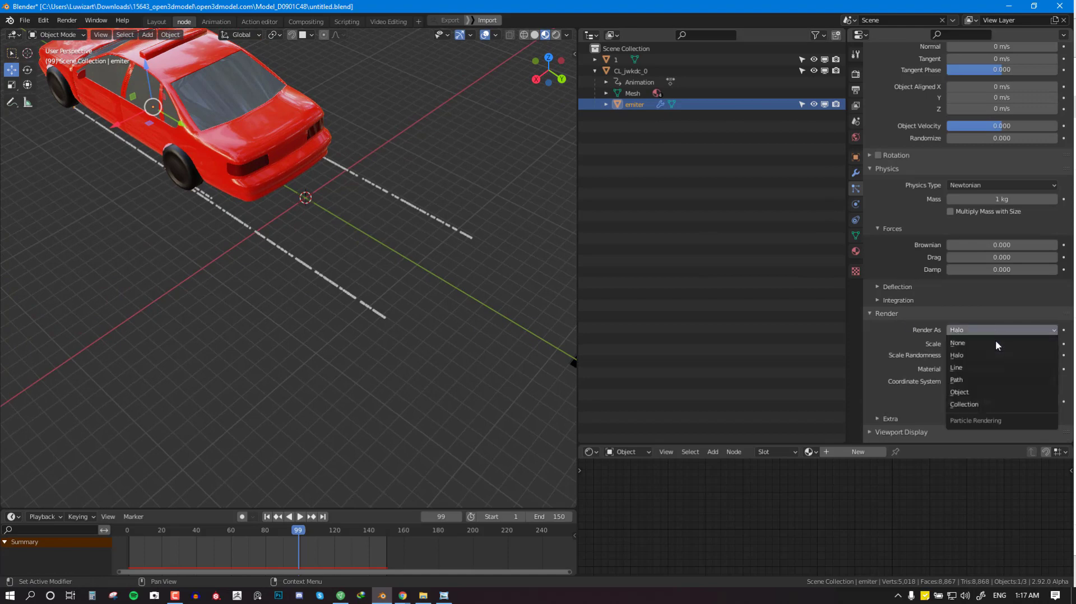
click(984, 391)
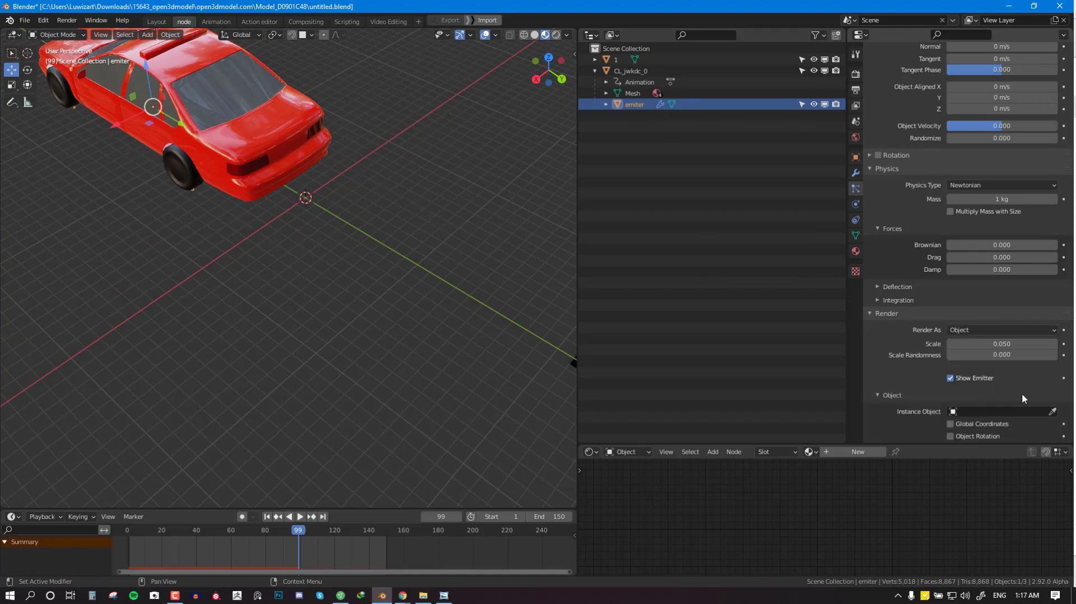
Use the mark plane 1 as the particles' instance object and enable Object Rotation.
click(572, 363)
scroll(428, 302, up, 2)
shift+middle_drag(428, 302, 374, 301)
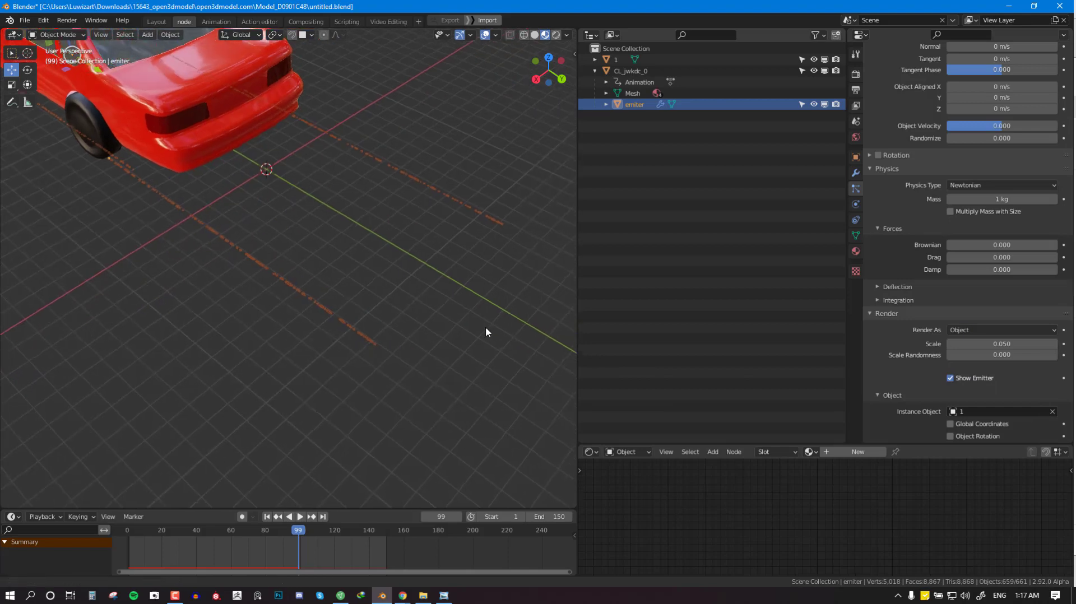
scroll(999, 398, down, 3)
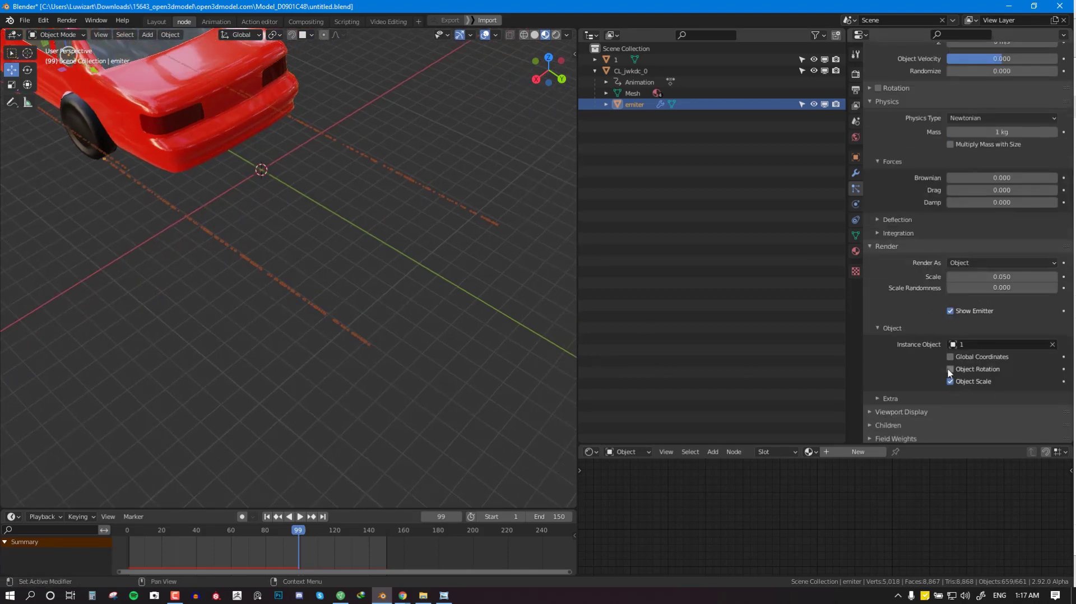
shift+middle_drag(439, 354, 368, 351)
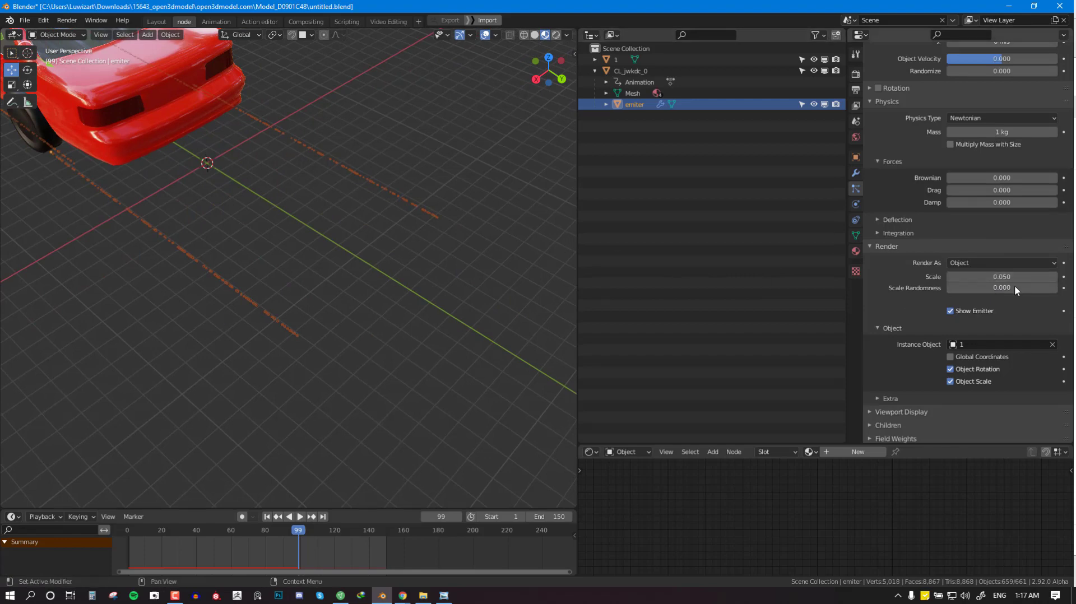
Set the particle render scale to 1.460, check the trails in wireframe, and hide the viewport overlays in Material Preview.
drag(994, 276, 1034, 277)
scroll(321, 285, down, 1)
key(shift+z)
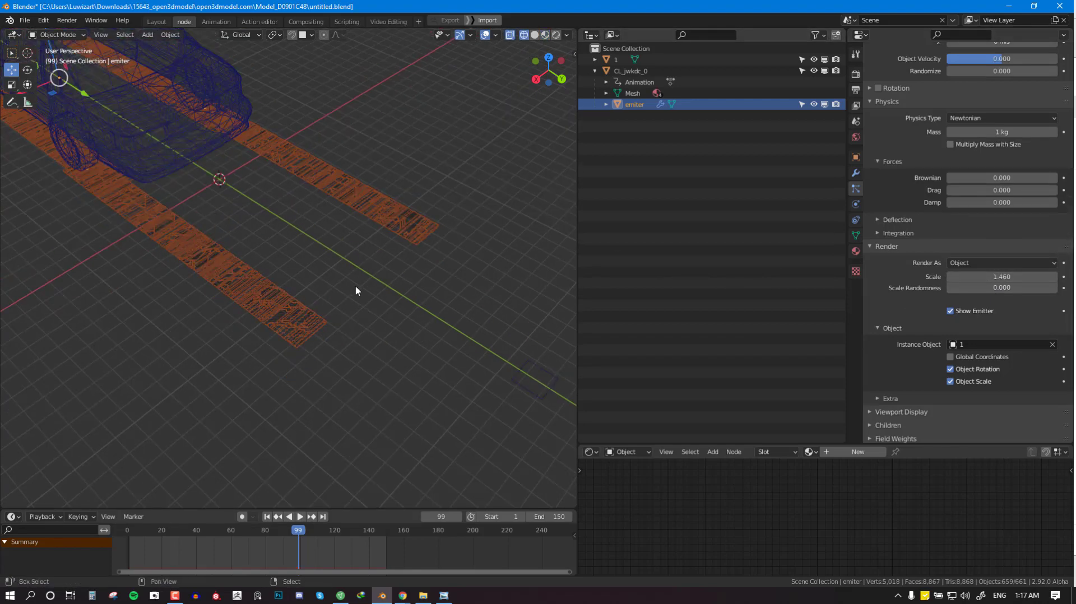
key(shift+z)
key(alt+shift+z)
middle_drag(366, 290, 321, 308)
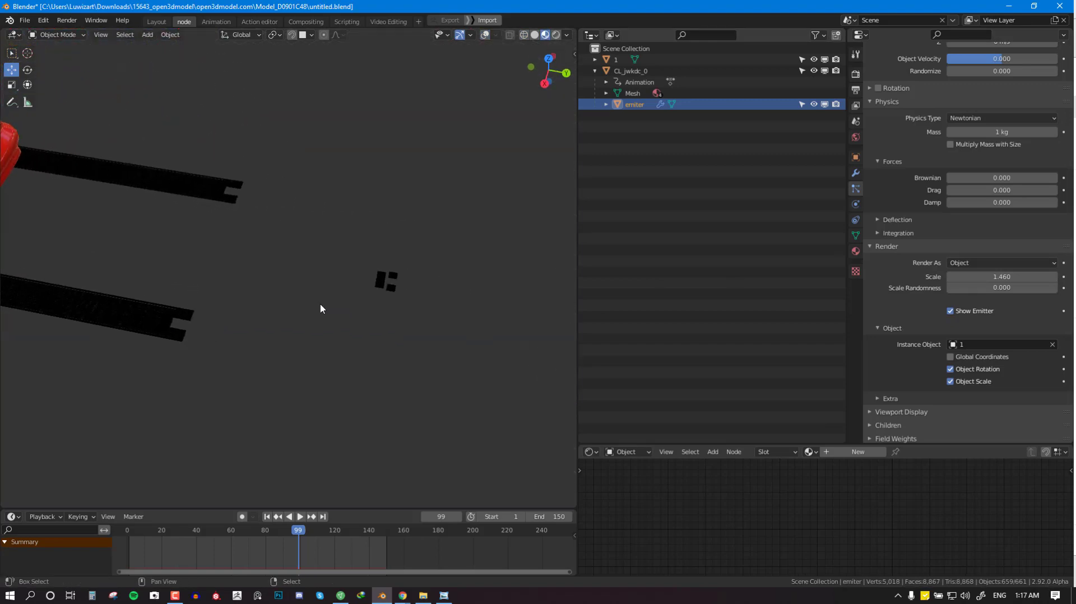
Shrink the mark plane along the X axis and along the Y axis.
click(386, 280)
key(s)
key(x)
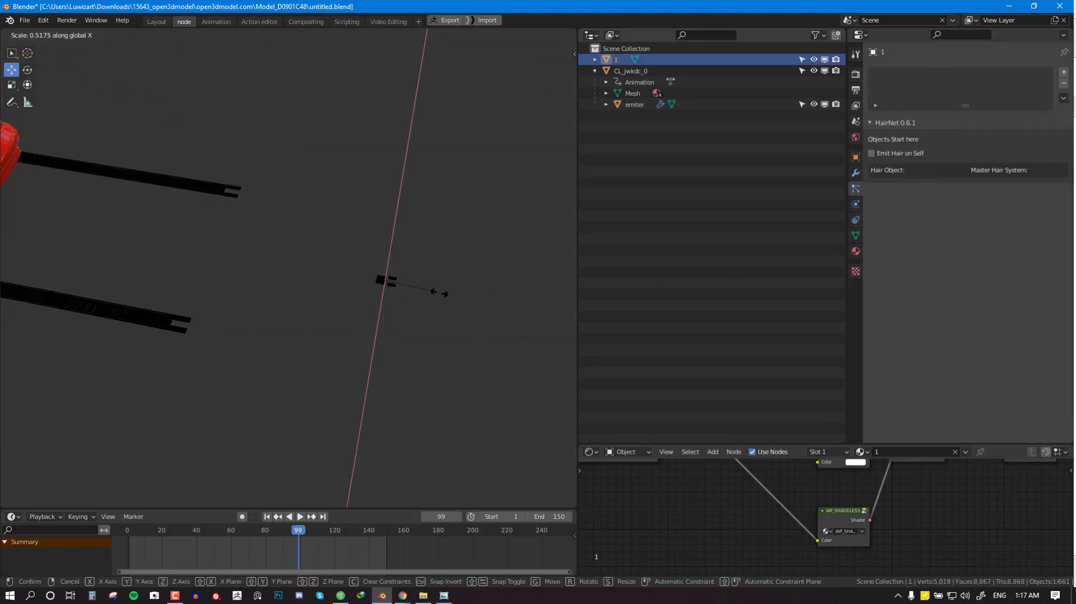
click(477, 292)
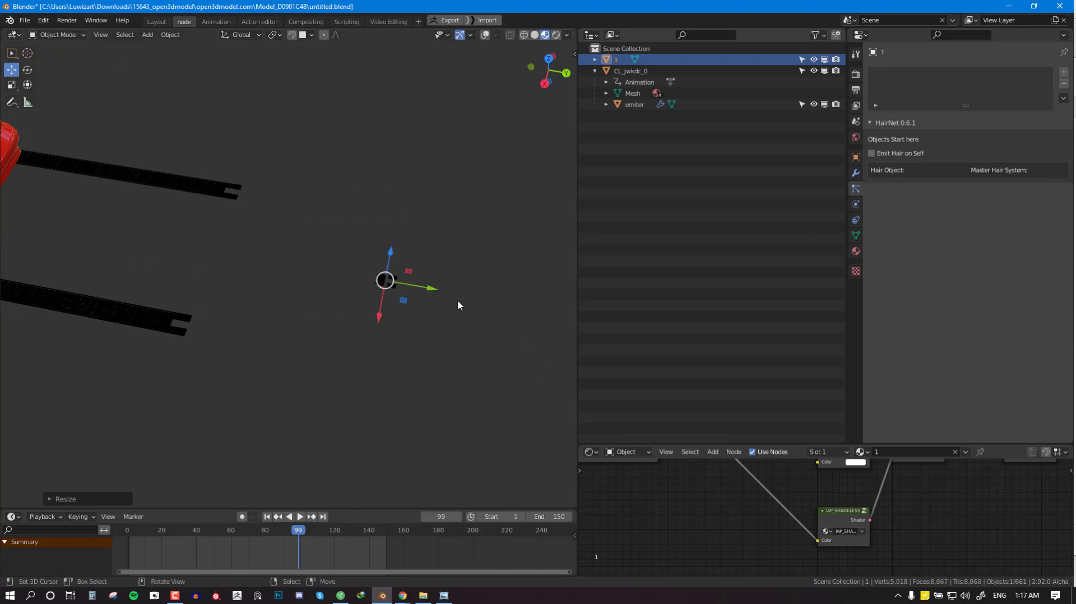
key(s)
key(y)
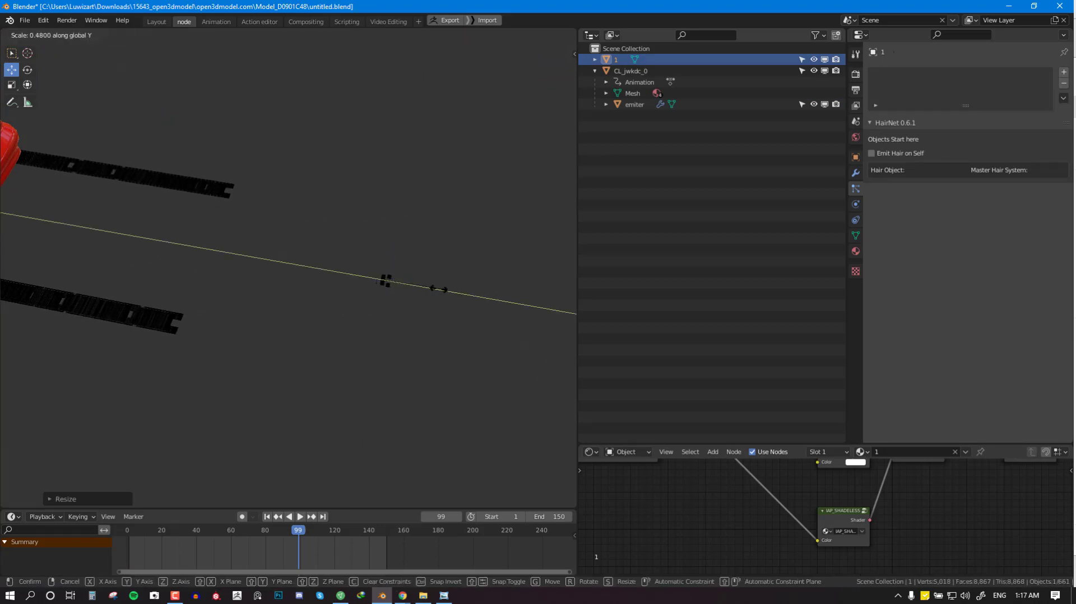
click(397, 278)
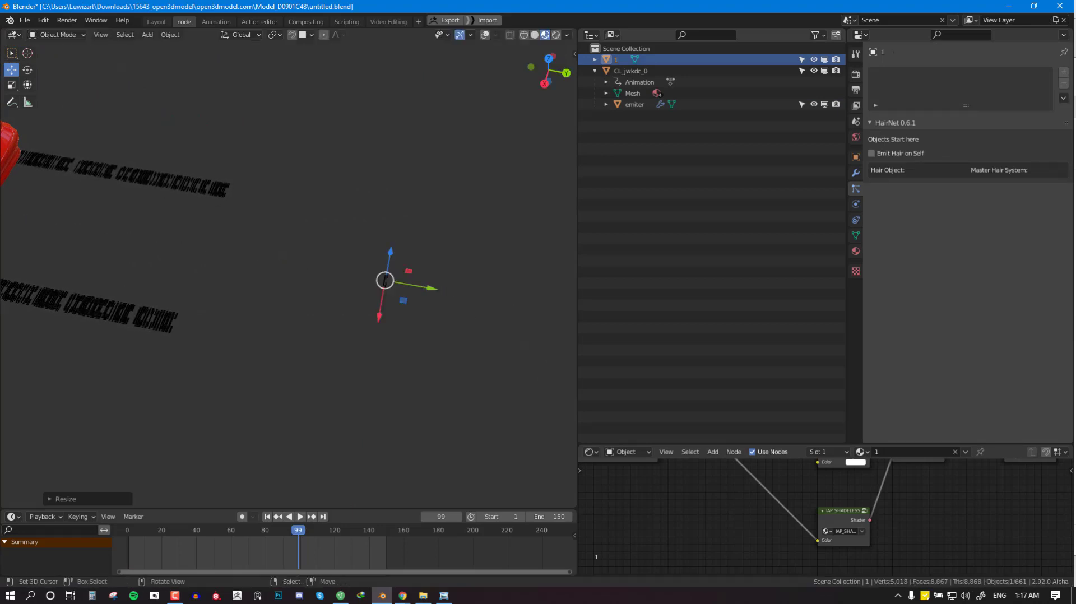
Play the animation from the start and examine the tyre trails from several angles, including in a maximized viewport.
shift+middle_drag(182, 306, 435, 270)
scroll(319, 314, up, 3)
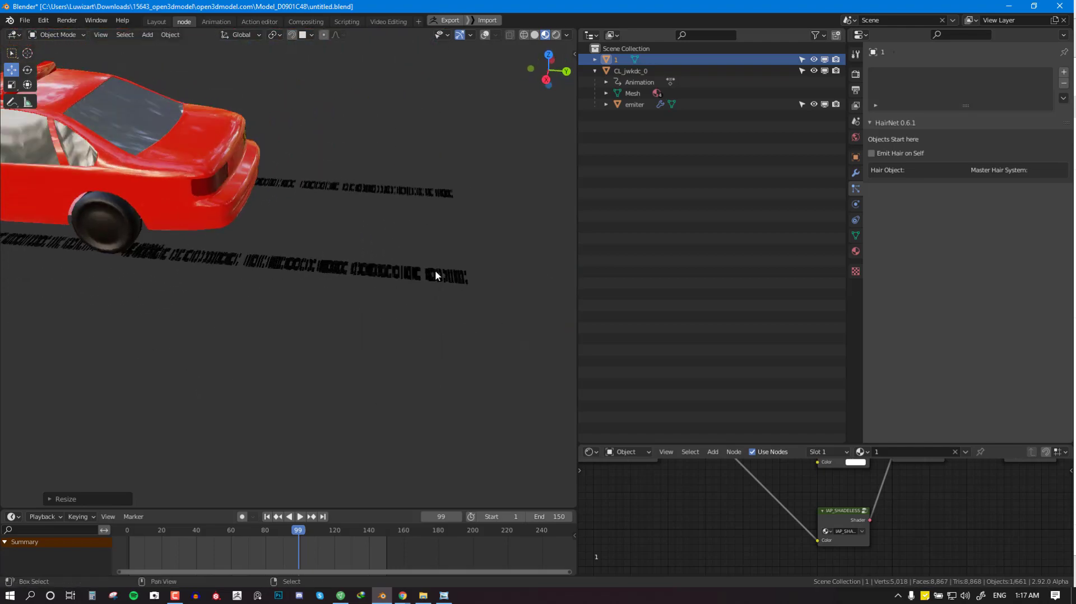
key(shift+Left)
key(space)
key(ctrl+space)
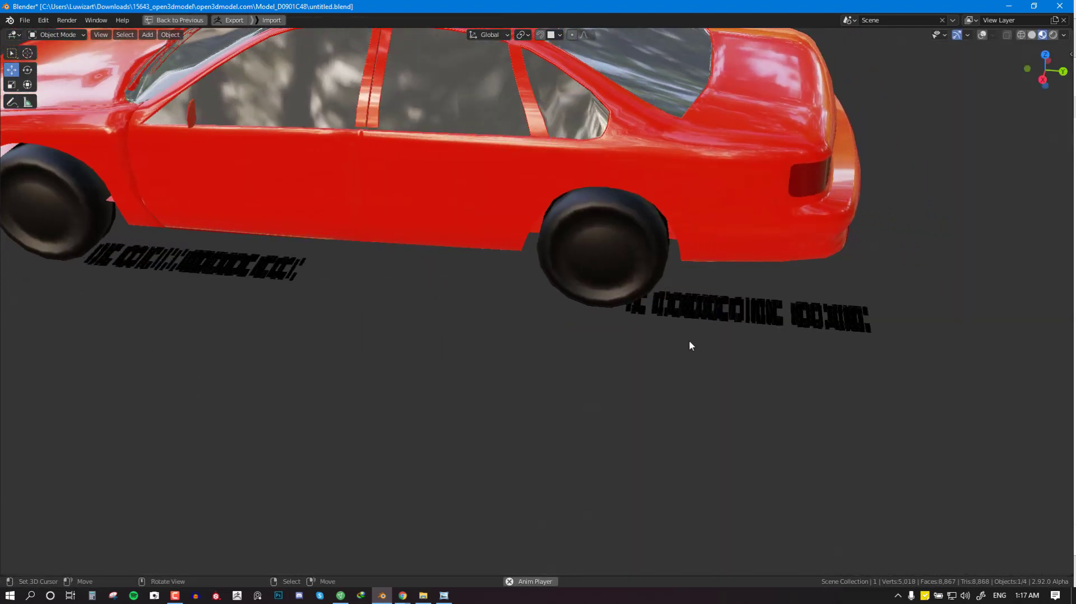
middle_drag(689, 343, 627, 298)
scroll(644, 303, down, 5)
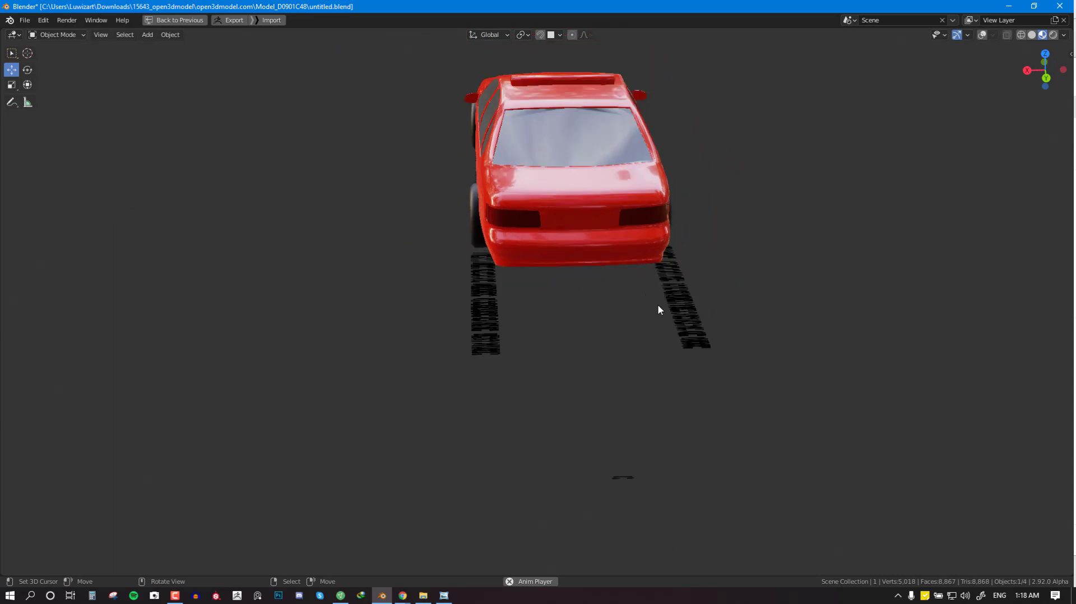
key(ctrl+space)
middle_drag(249, 311, 479, 342)
scroll(377, 326, up, 4)
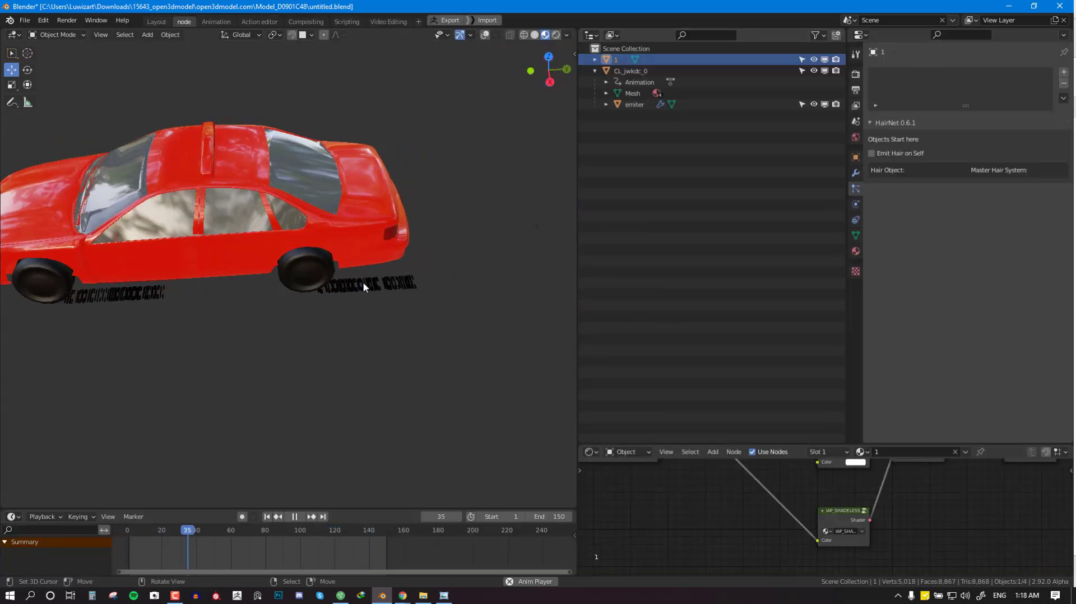
Set the All field weight of the emiter's particles to 0.
click(369, 291)
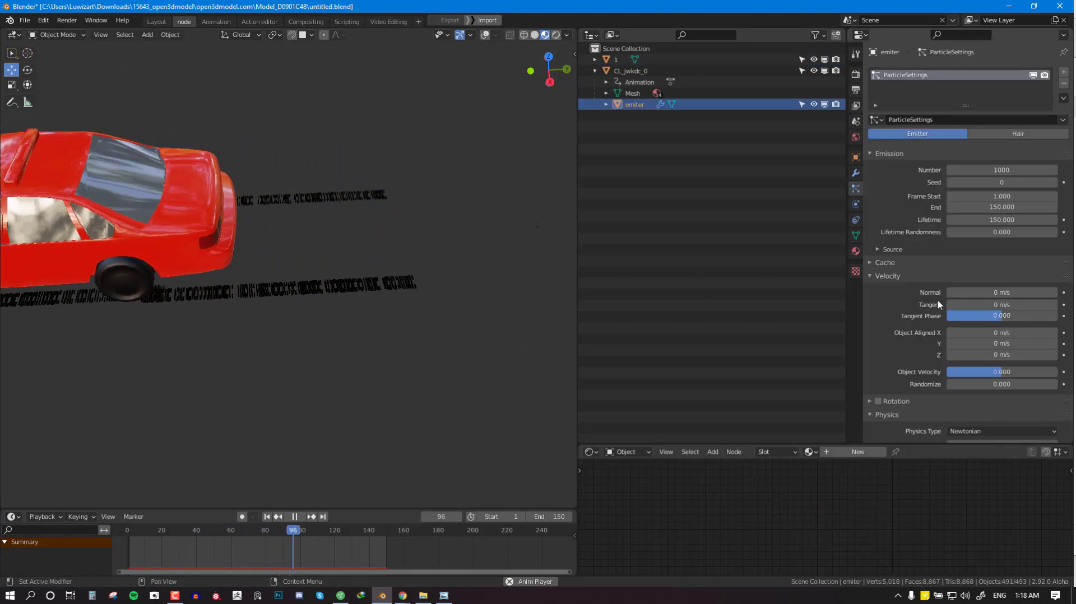
scroll(934, 318, down, 15)
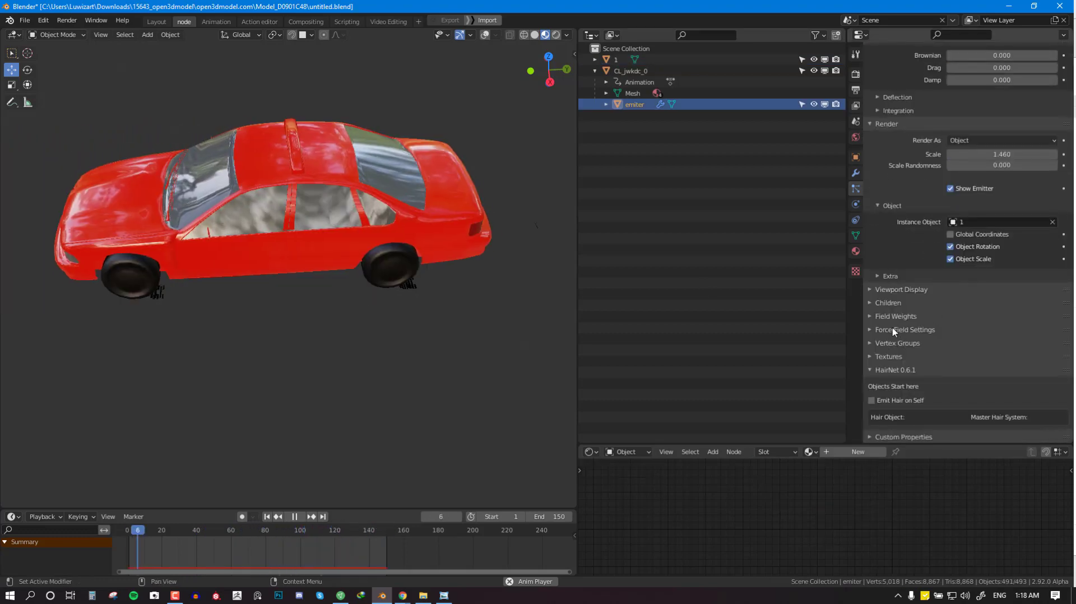
click(934, 317)
drag(1031, 358, 953, 359)
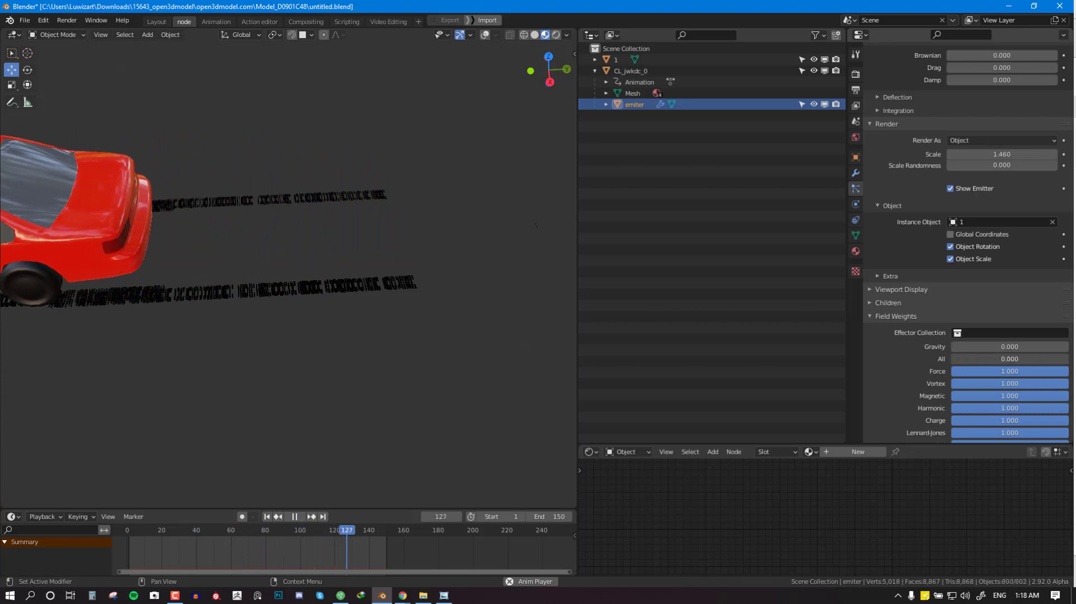
Watch the tyre trails from several distances and angles while the animation plays, and stop the playback.
scroll(409, 281, up, 5)
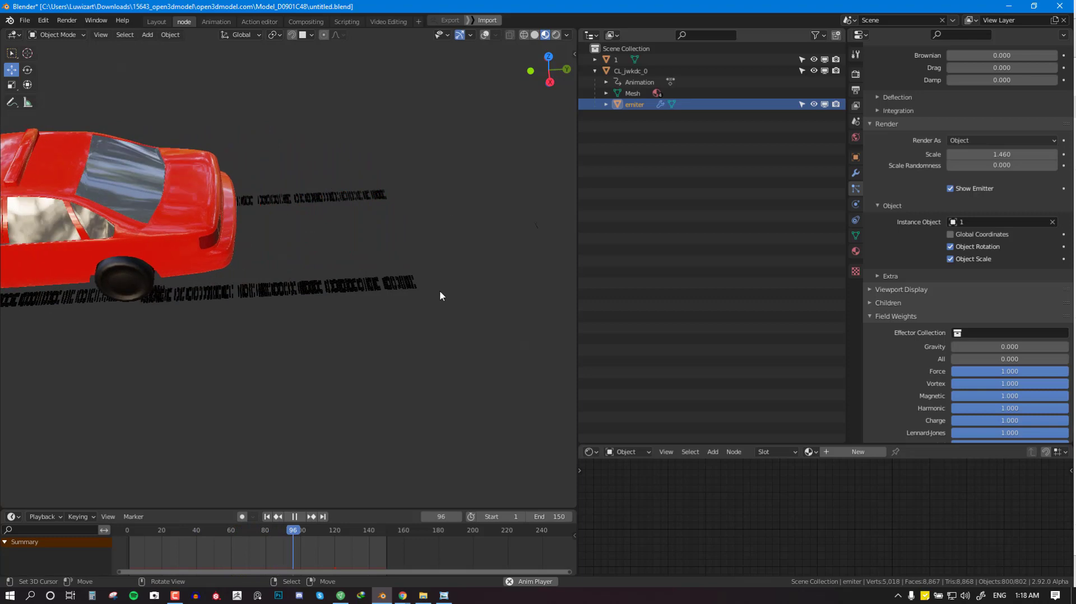
scroll(406, 294, down, 3)
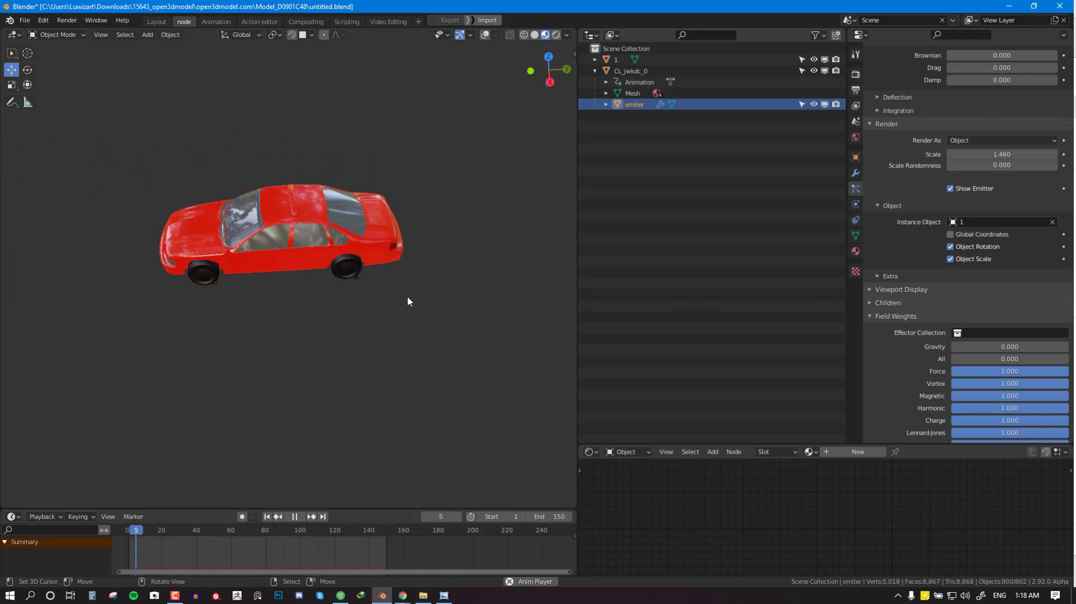
middle_drag(407, 295, 387, 284)
scroll(388, 284, up, 2)
scroll(388, 285, down, 1)
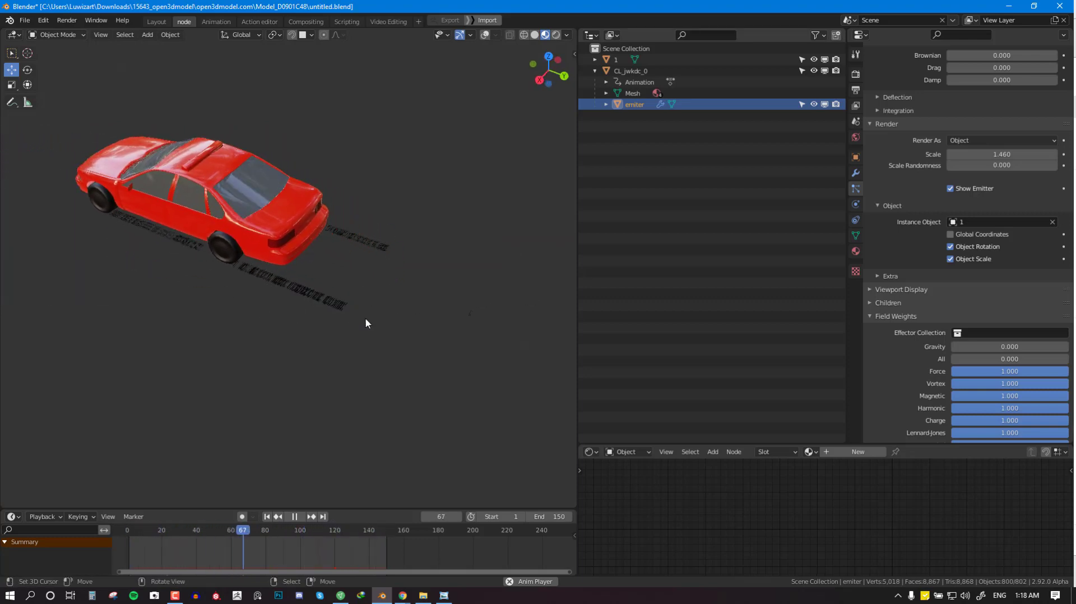
key(Escape)
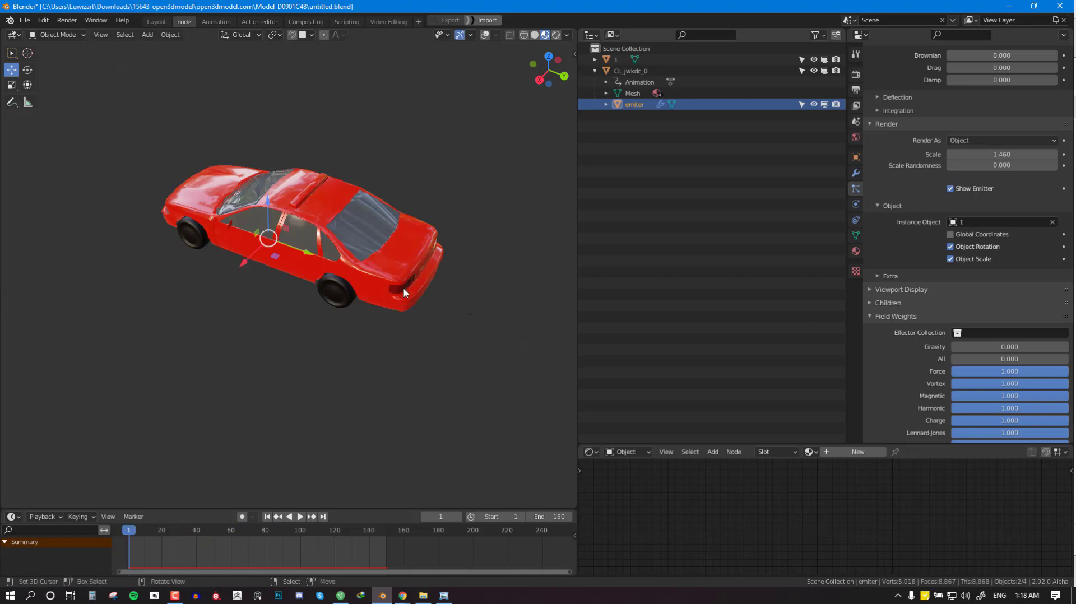
Select the car, show it in wireframe, and delete its last animation keyframe near frame 150.
click(403, 291)
key(shift+z)
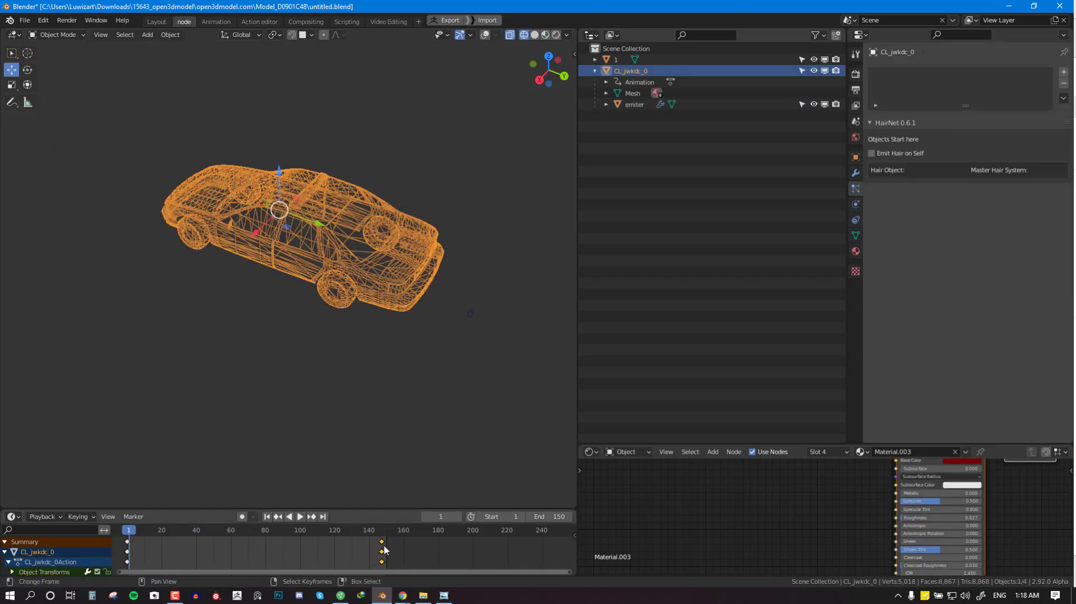
key(x)
click(385, 549)
At frame 64, move the car straight ahead about 53 m along negative Y in top view and keyframe its location, rotation and scale.
click(237, 552)
scroll(367, 364, down, 4)
middle_drag(367, 364, 433, 306)
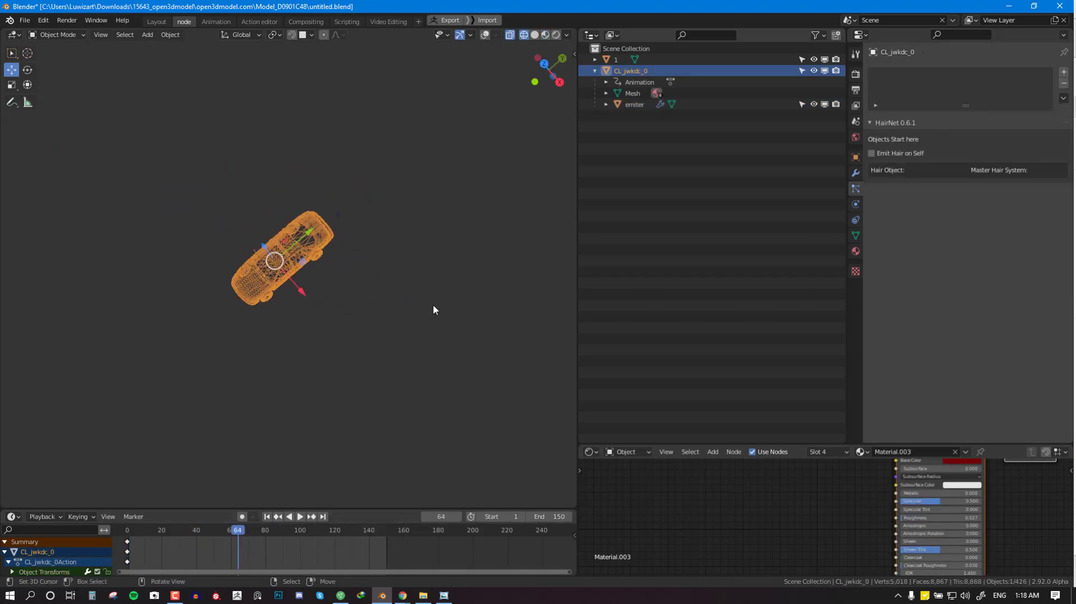
key(KP_7)
key(r)
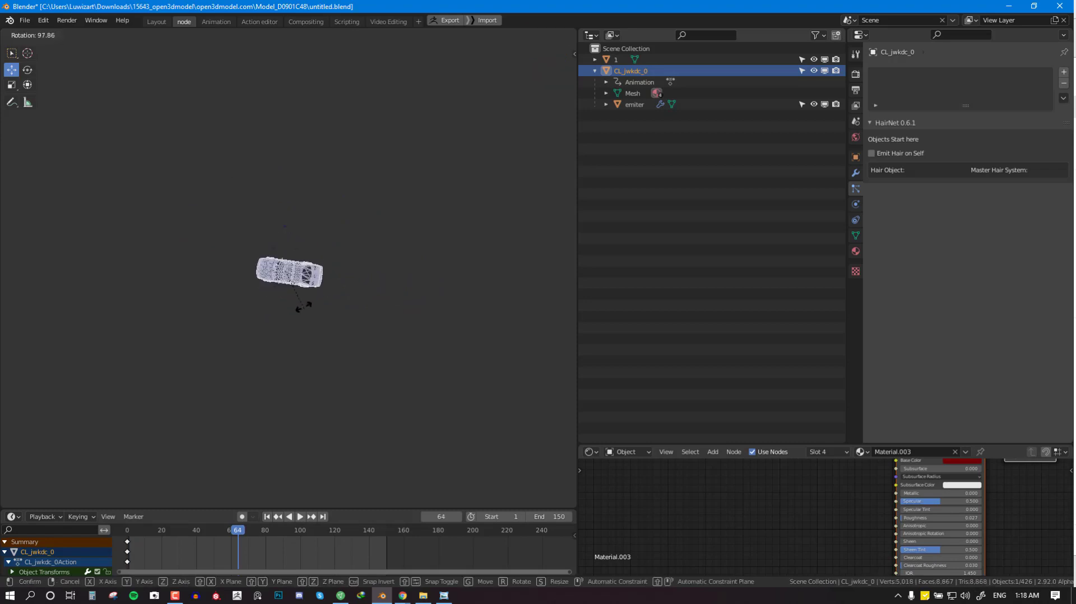
right_click(308, 237)
key(g)
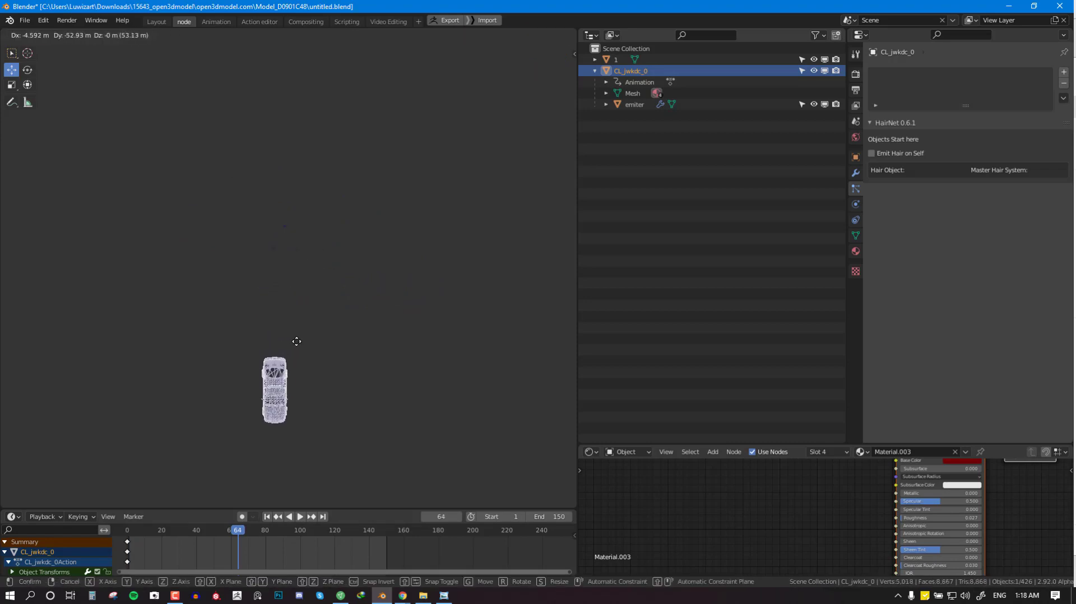
click(300, 345)
shift+middle_drag(312, 364, 337, 281)
key(i)
At frame 104, move the car further ahead and sideways toward positive X, rotate it into the turn, and keyframe its transforms.
click(307, 559)
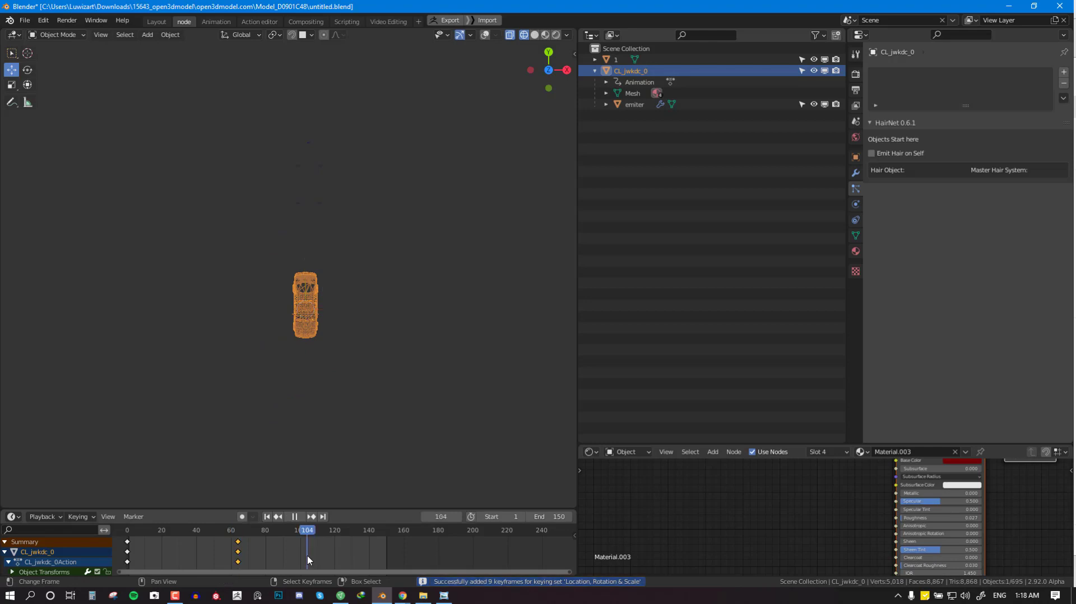
shift+middle_drag(363, 375, 383, 281)
key(g)
click(398, 345)
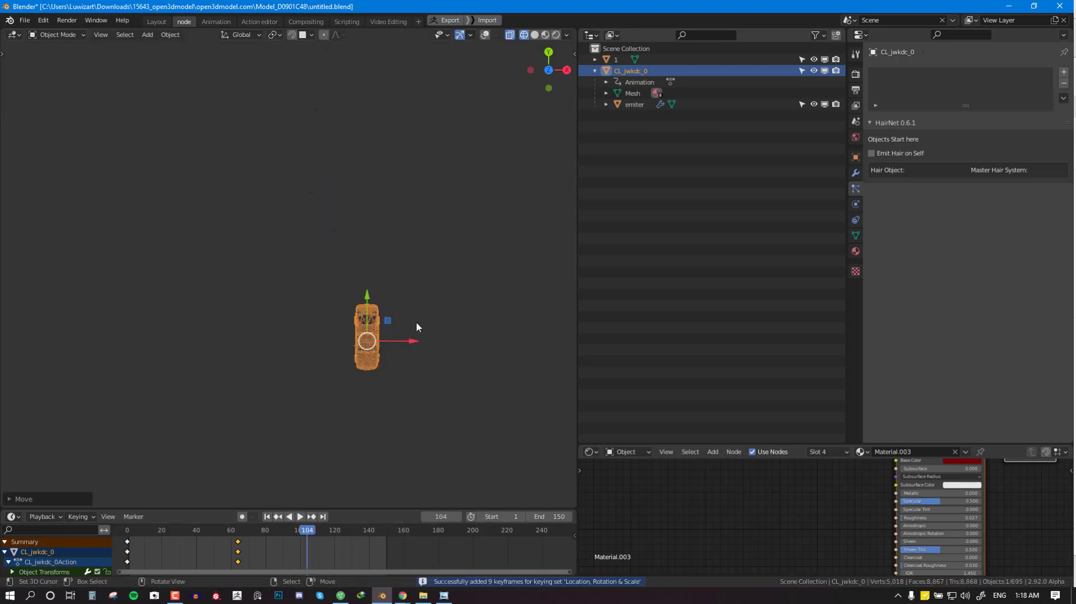
key(r)
click(367, 351)
key(i)
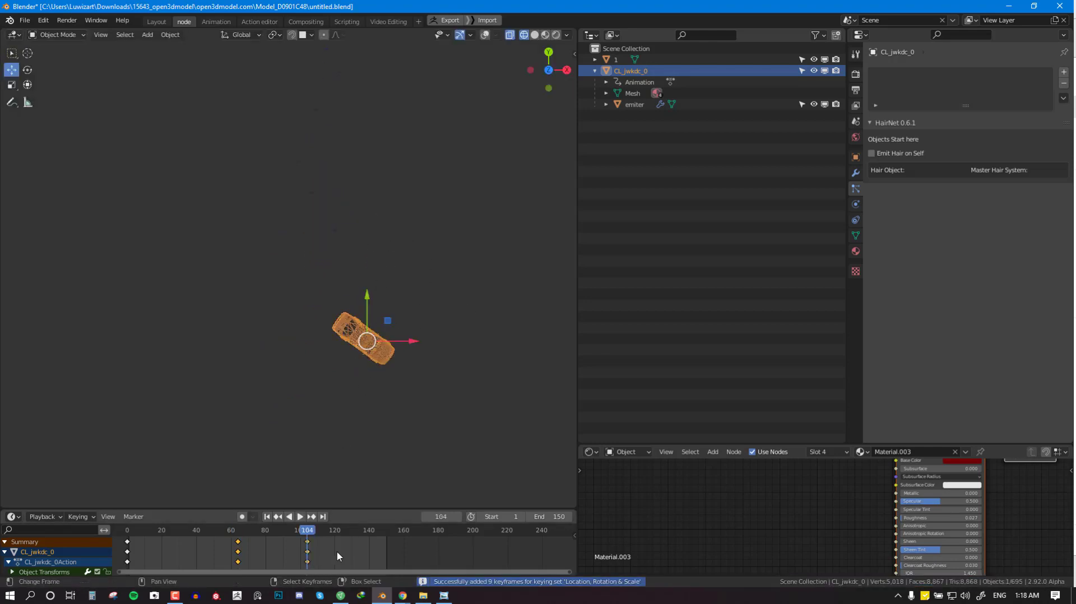
At frame 161, move the car further toward positive X, turn it to complete the curve, and keyframe its transforms.
drag(375, 561, 405, 561)
shift+middle_drag(369, 358, 284, 323)
key(g)
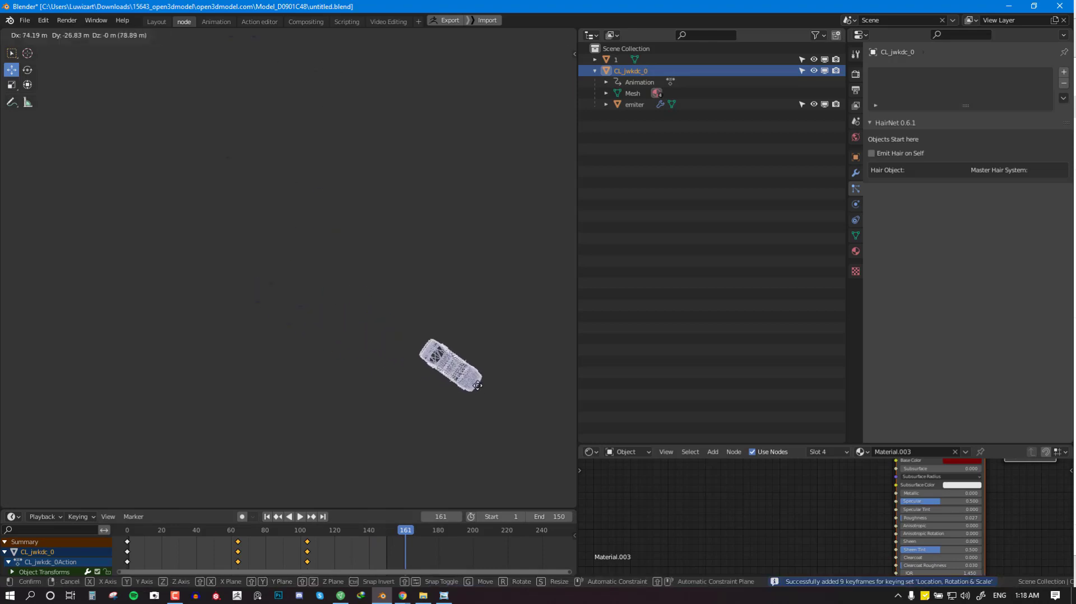
key(r)
click(550, 351)
key(i)
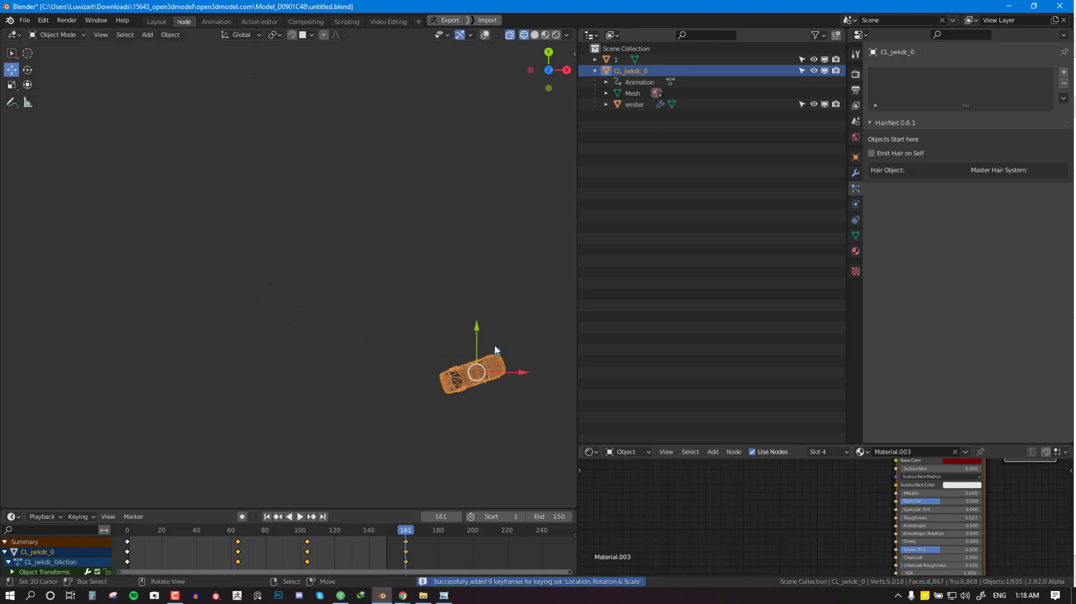
Play the curved car animation and inspect the tyre trails in Material Preview and wireframe.
middle_drag(438, 458, 381, 384)
key(shift+z)
key(space)
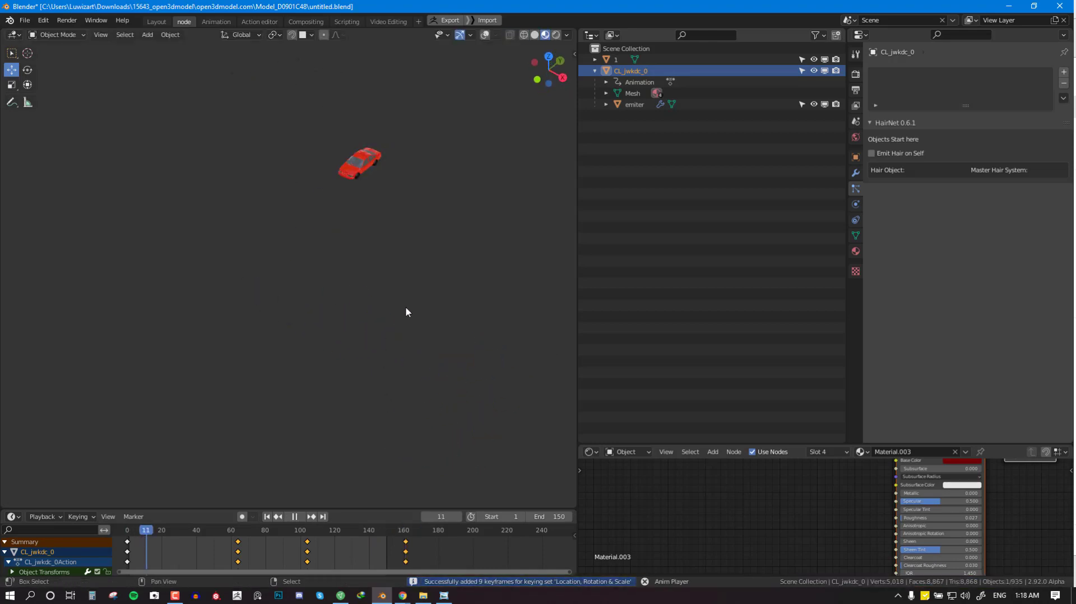
middle_drag(408, 307, 369, 310)
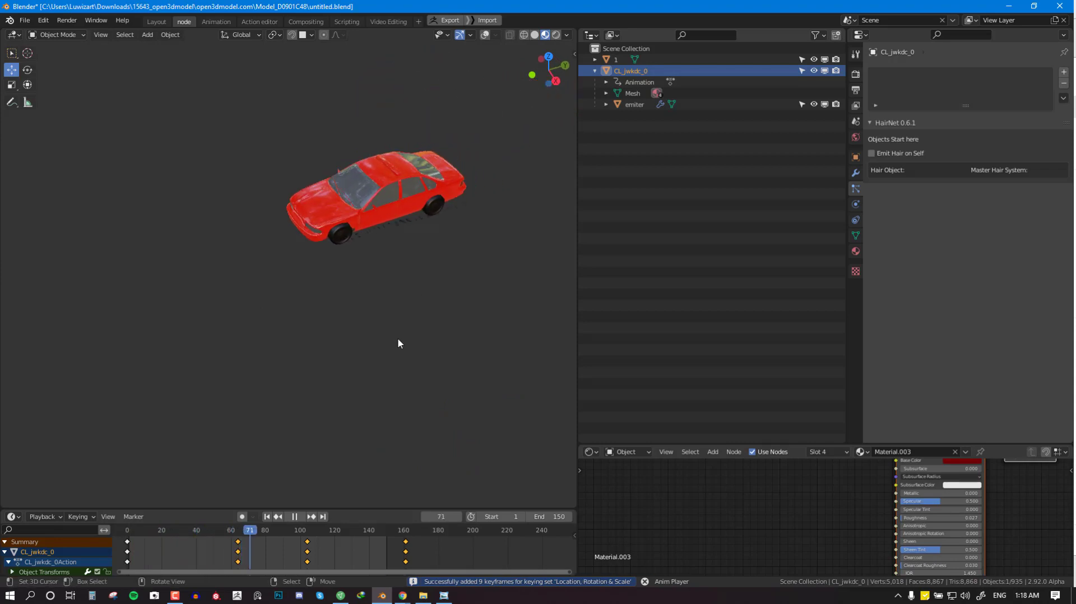
key(shift+z)
mouse_move(398, 343)
middle_down()
mouse_move(300, 359)
mouse_move(367, 334)
middle_up()
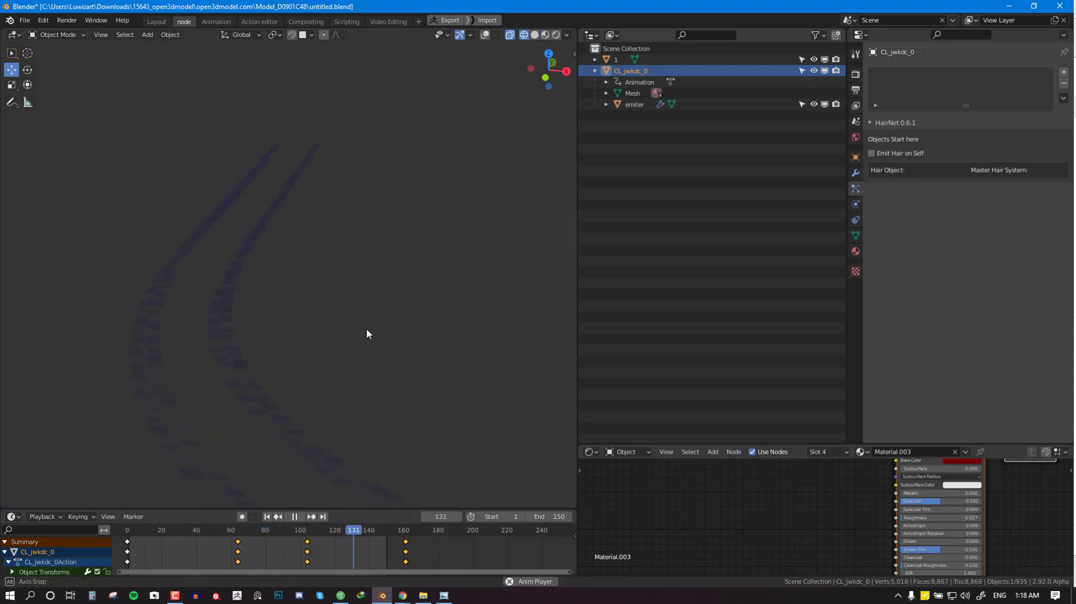
middle_drag(258, 369, 419, 359)
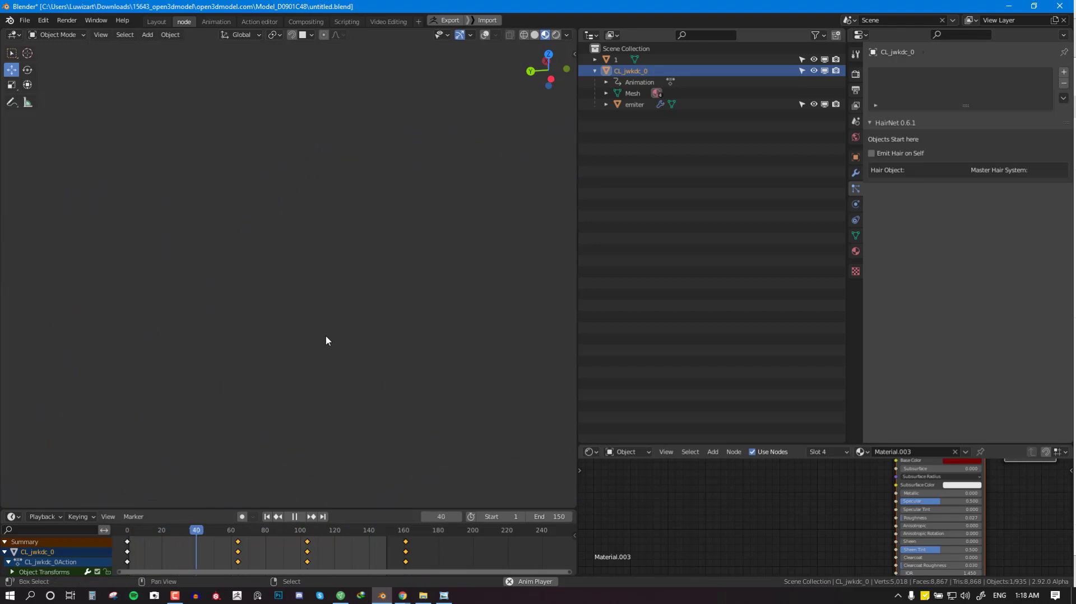
Maximize the viewport and examine the density of the marks behind the car up close in Material Preview.
key(ctrl+space)
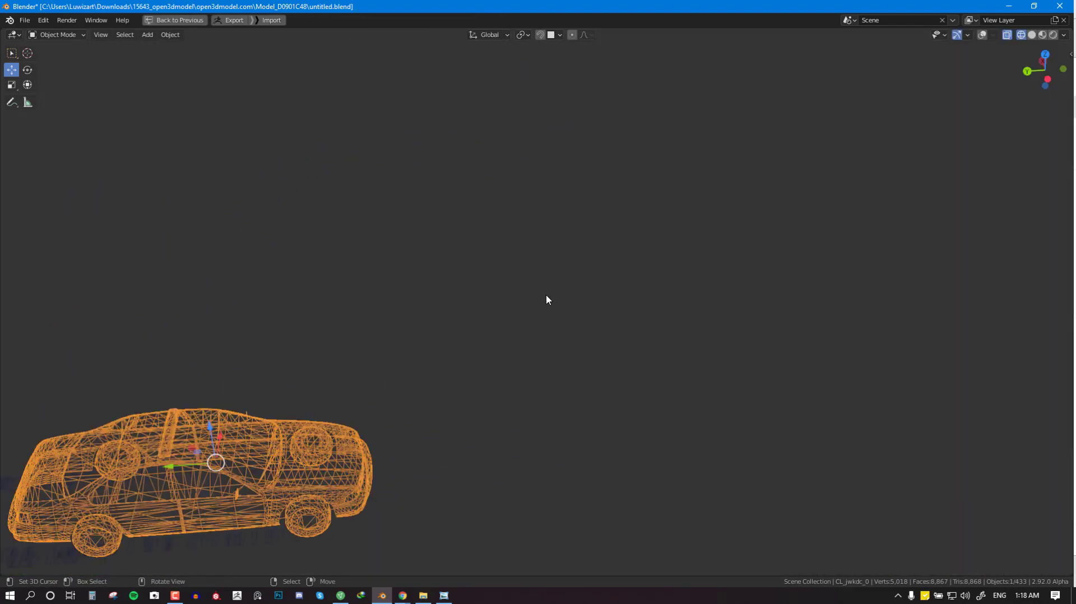
shift+middle_drag(247, 466, 553, 303)
key(shift+z)
scroll(553, 302, down, 5)
key(alt+a)
scroll(603, 327, up, 6)
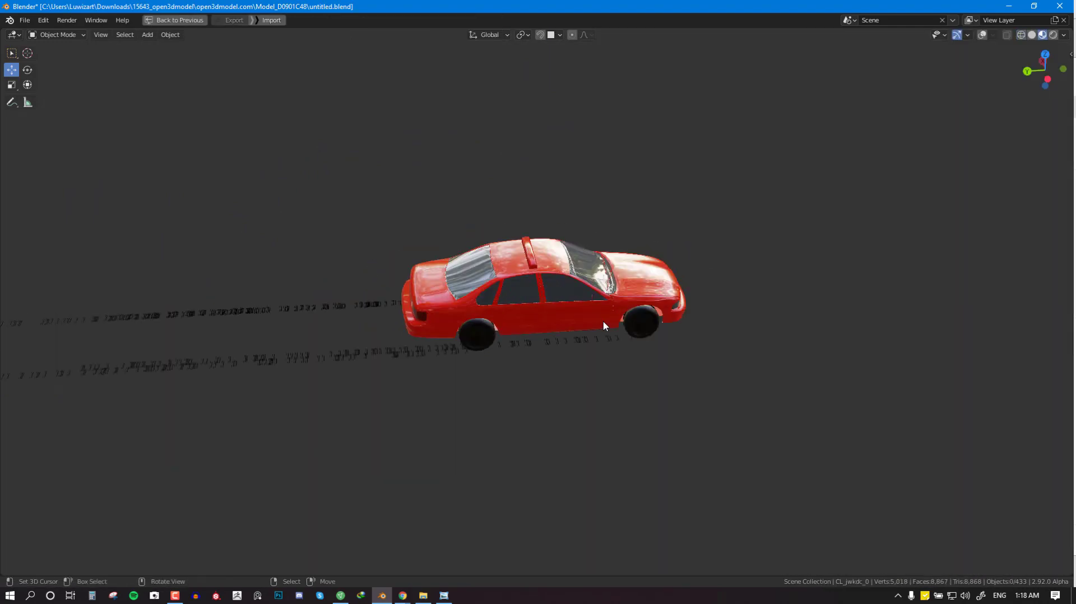
mouse_move(315, 376)
shift+middle_down()
mouse_move(501, 305)
mouse_move(503, 340)
shift+middle_up()
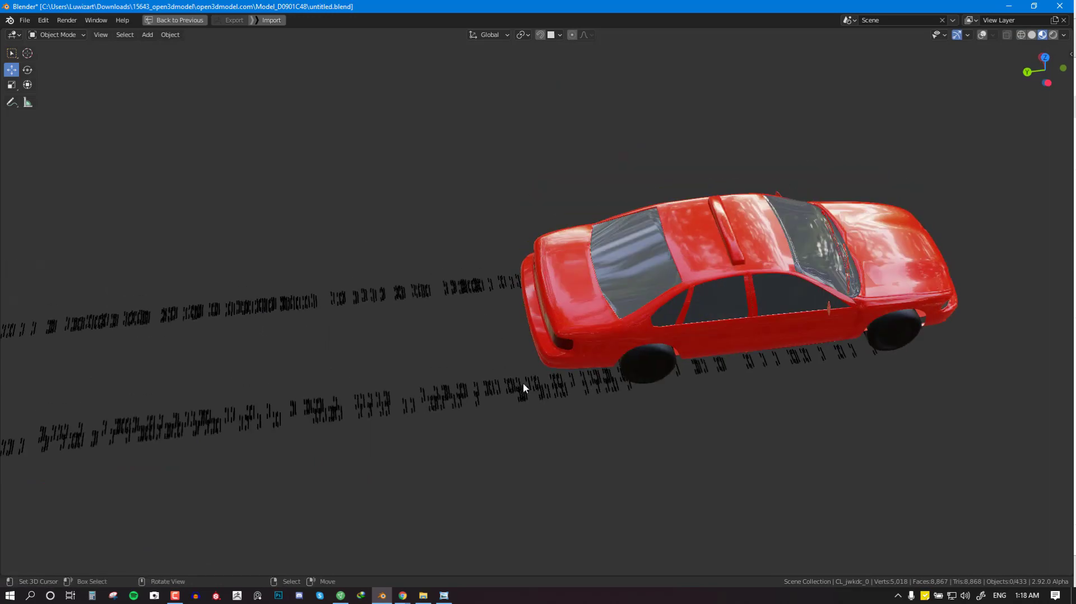
scroll(346, 300, down, 2)
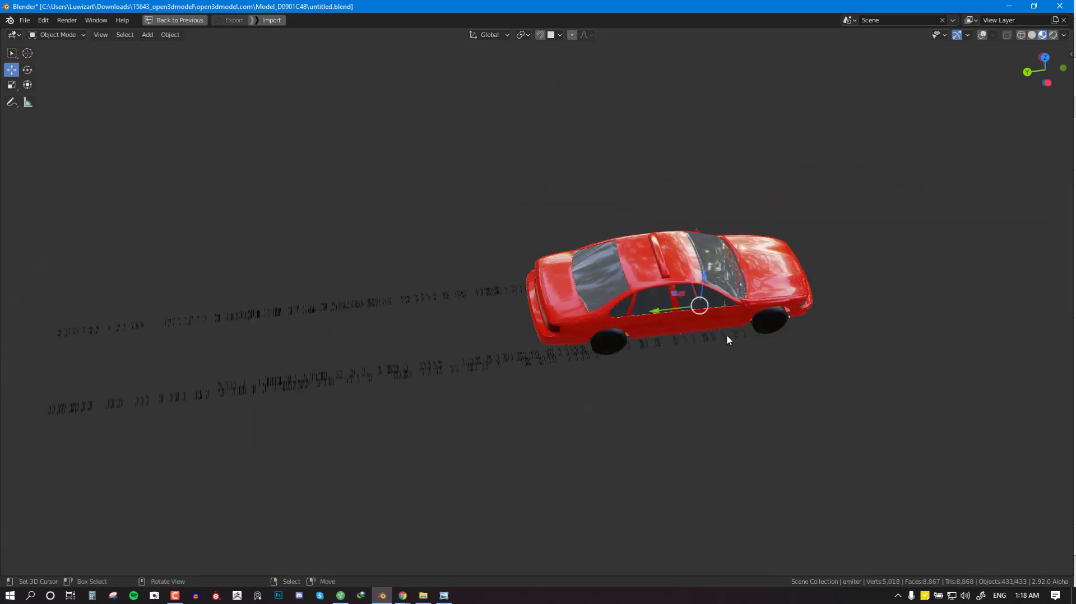
scroll(692, 334, up, 4)
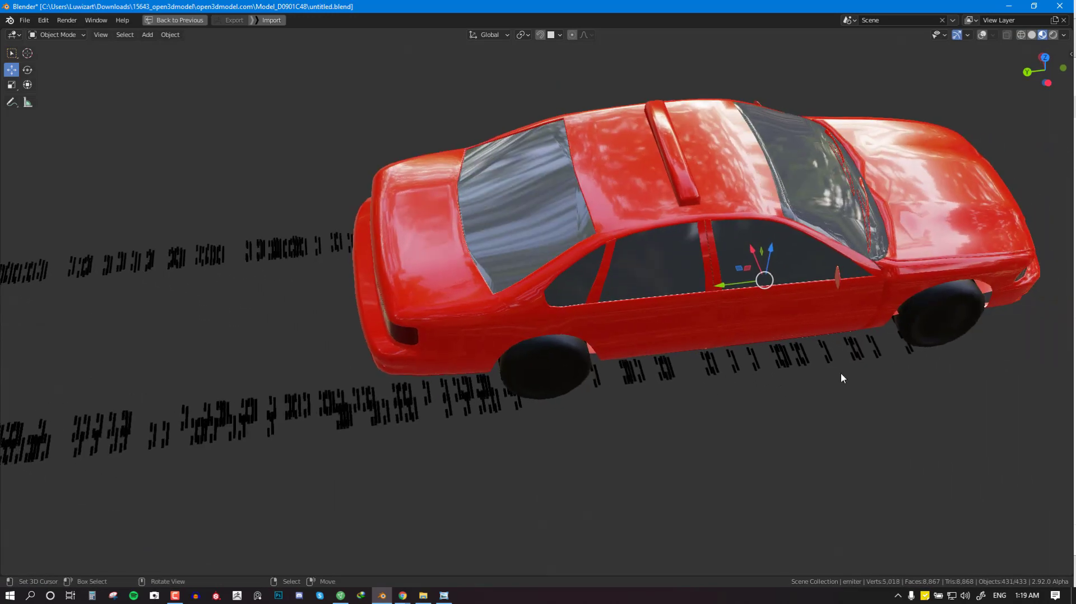
Restore the full layout, set the emiter's particle number to 3000, and bake the particle cache from the first frame.
key(ctrl+space)
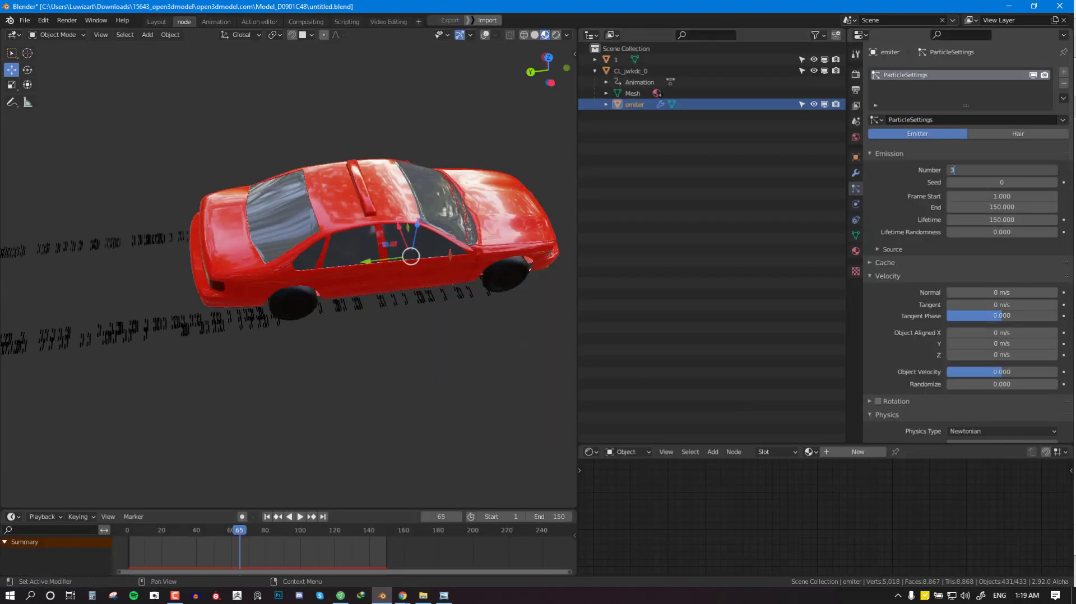
key(Return)
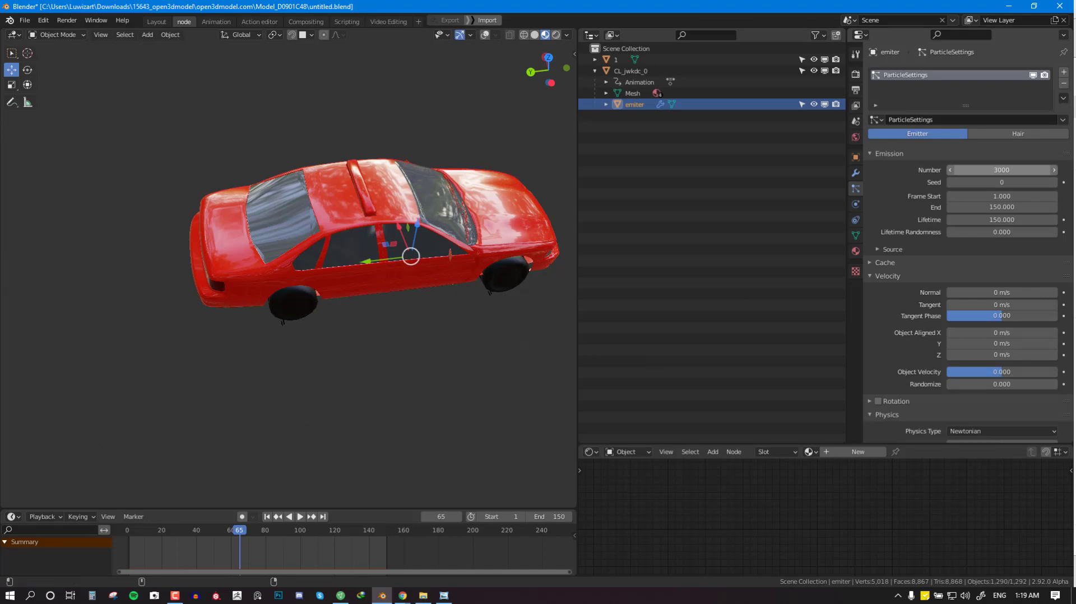
key(shift+Left)
click(885, 262)
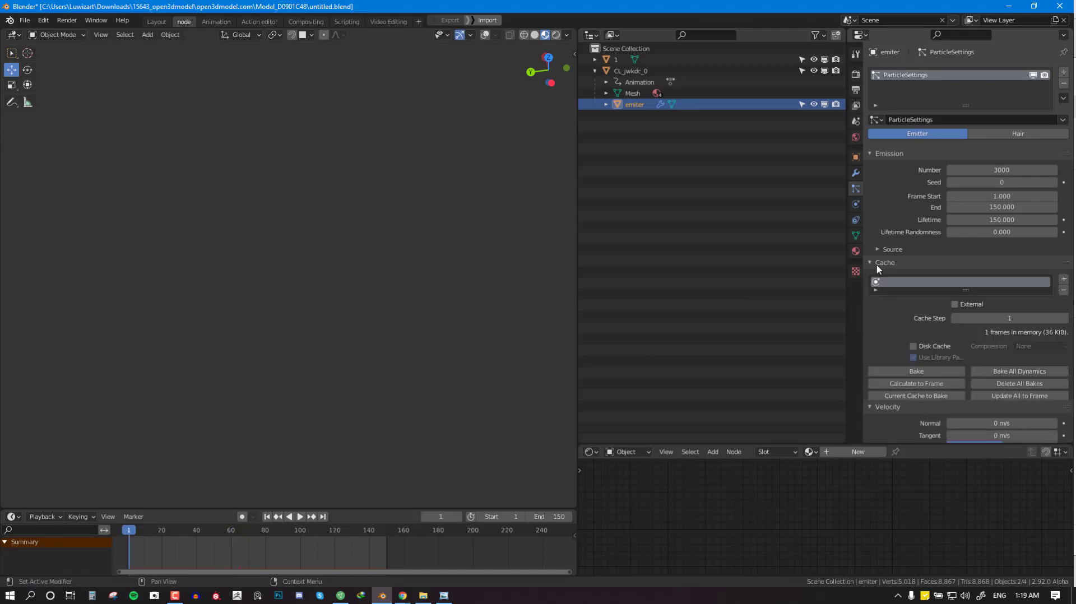
click(924, 373)
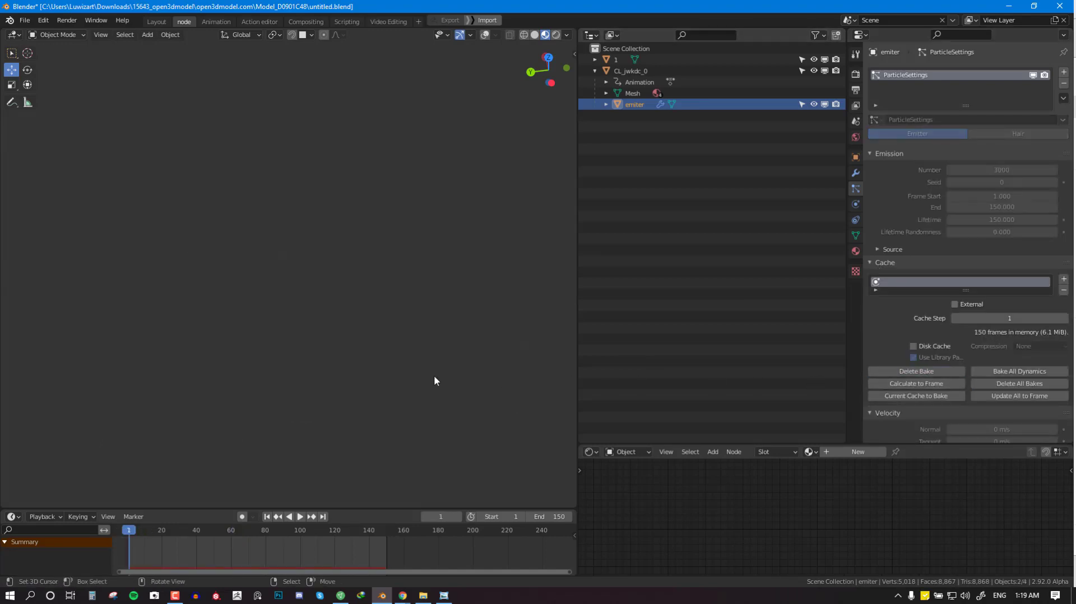
Play the baked animation in a maximized viewport and examine the denser trails from the side and behind the car.
scroll(422, 379, down, 2)
key(ctrl+space)
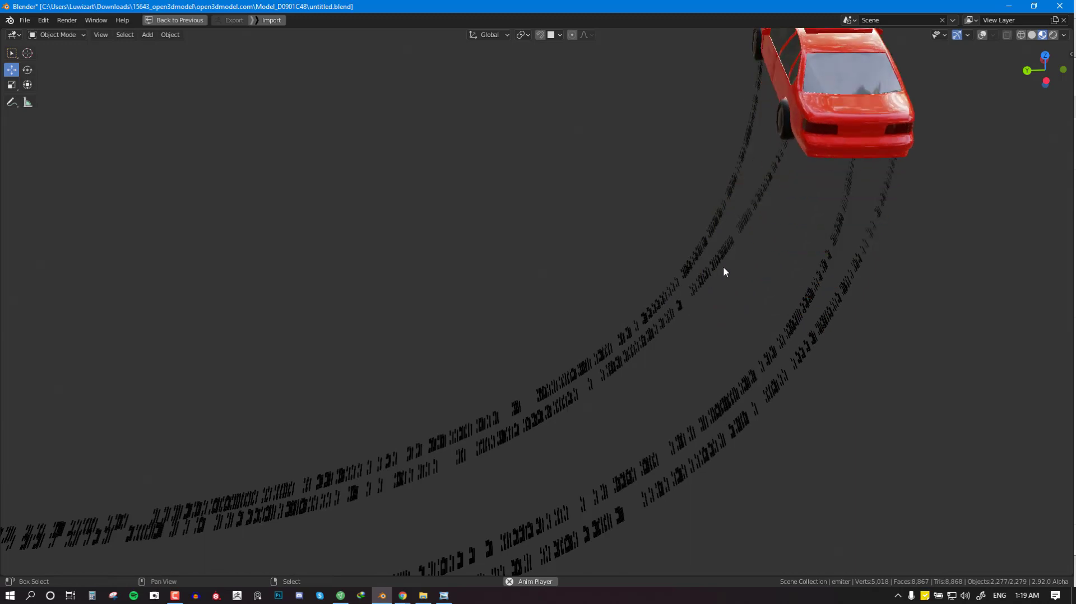
middle_drag(687, 426, 832, 375)
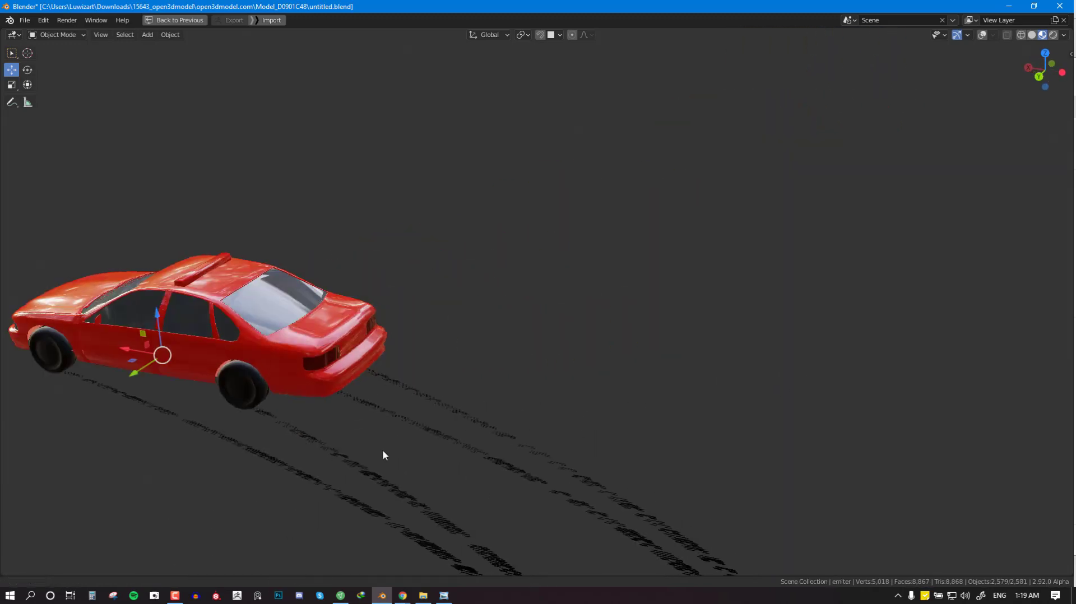
scroll(382, 451, up, 2)
shift+middle_drag(382, 450, 903, 428)
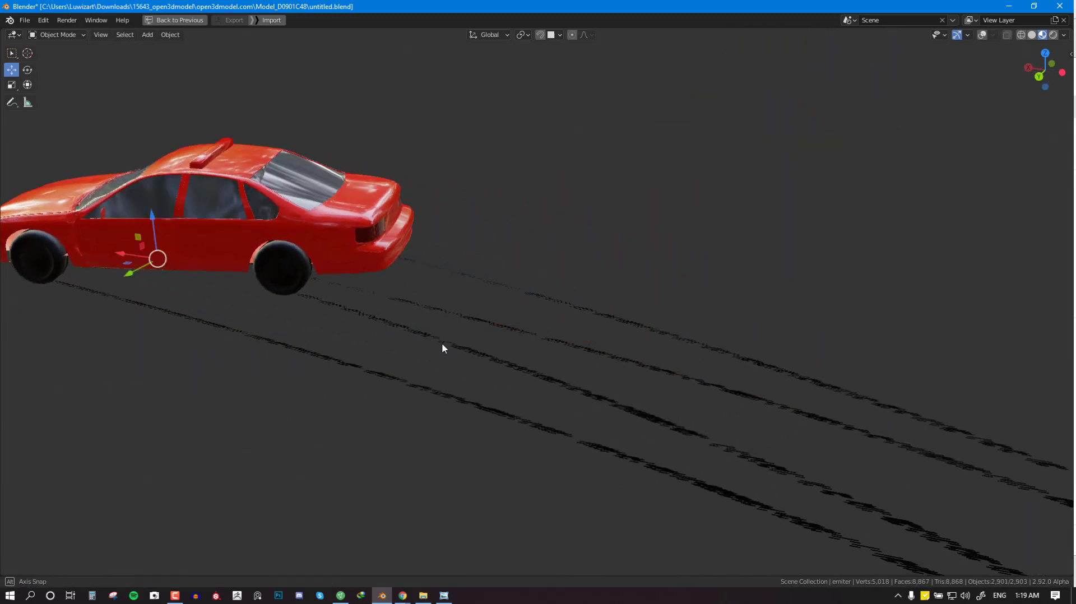
middle_drag(441, 347, 353, 342)
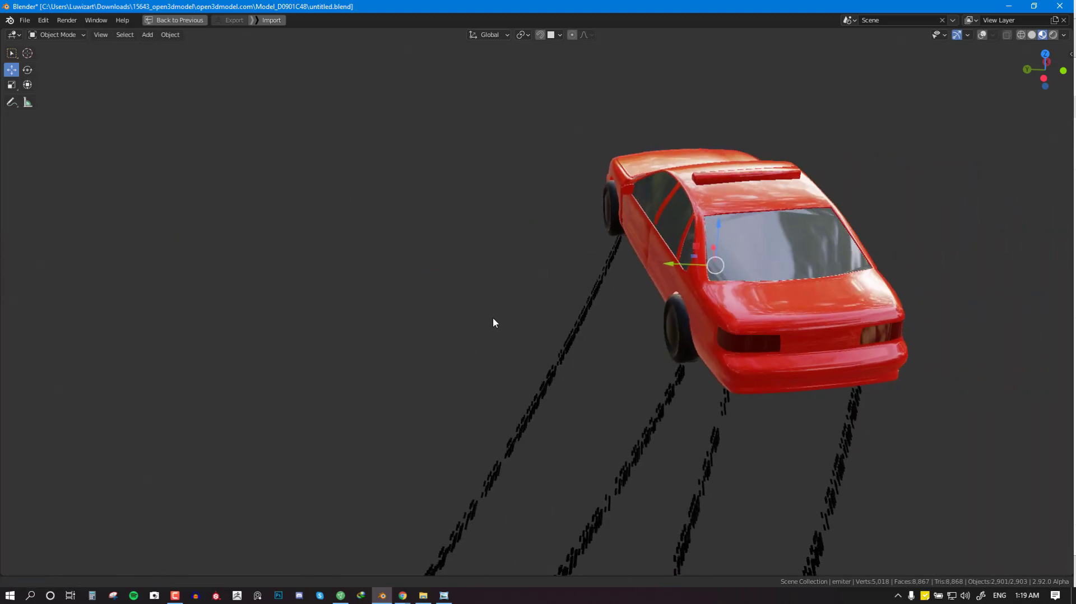
shift+middle_drag(777, 379, 716, 290)
scroll(709, 337, down, 3)
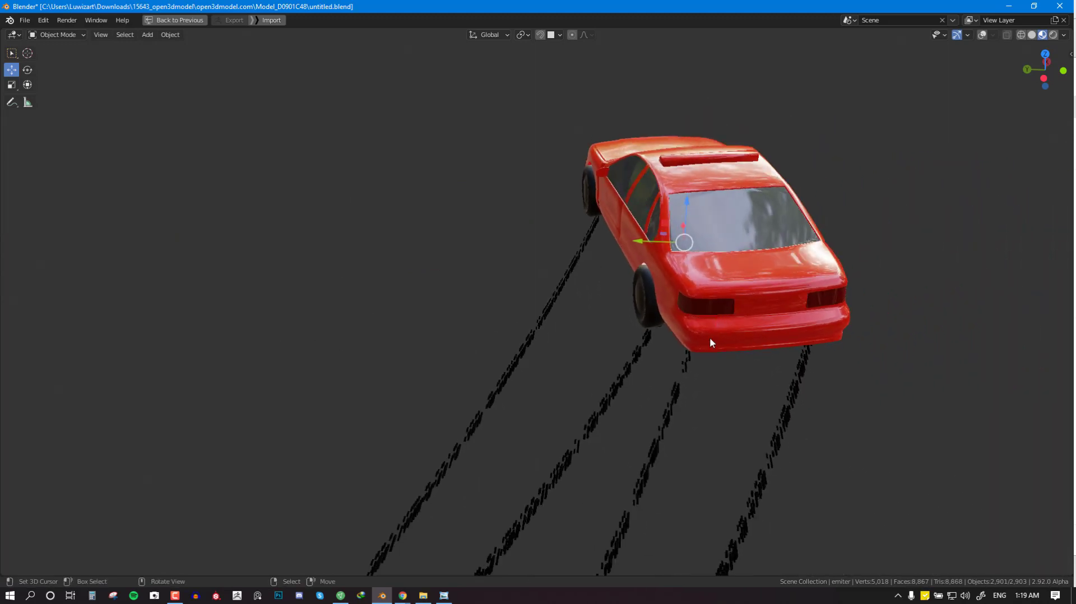
Replay the animation from the start, pause it partway through the curve, and inspect the tyre marks close up.
key(shift+space)
key(shift+Left)
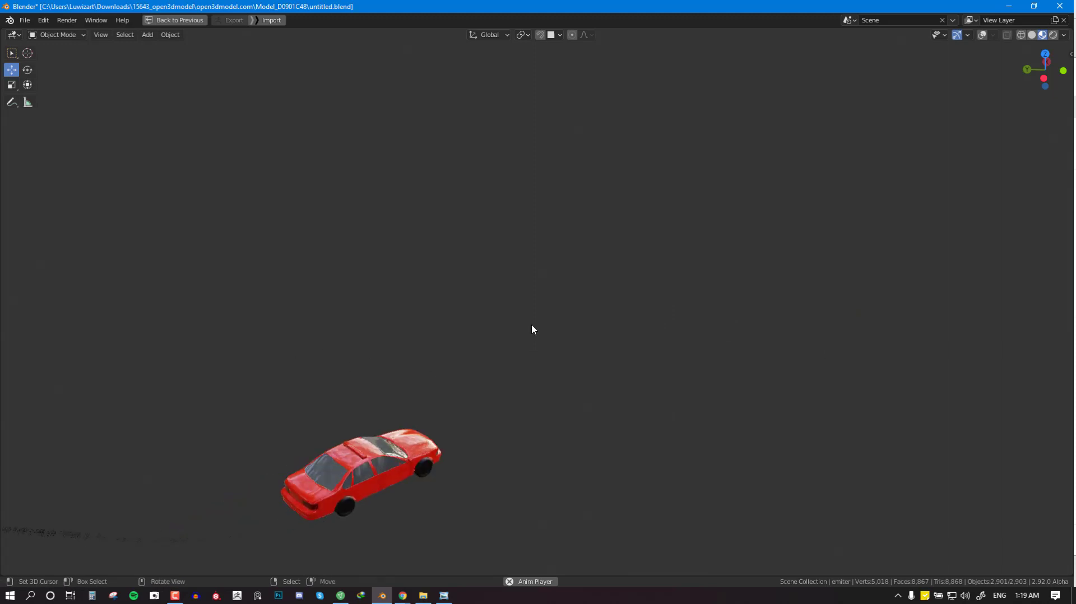
key(space)
shift+middle_drag(642, 388, 773, 278)
scroll(773, 278, up, 6)
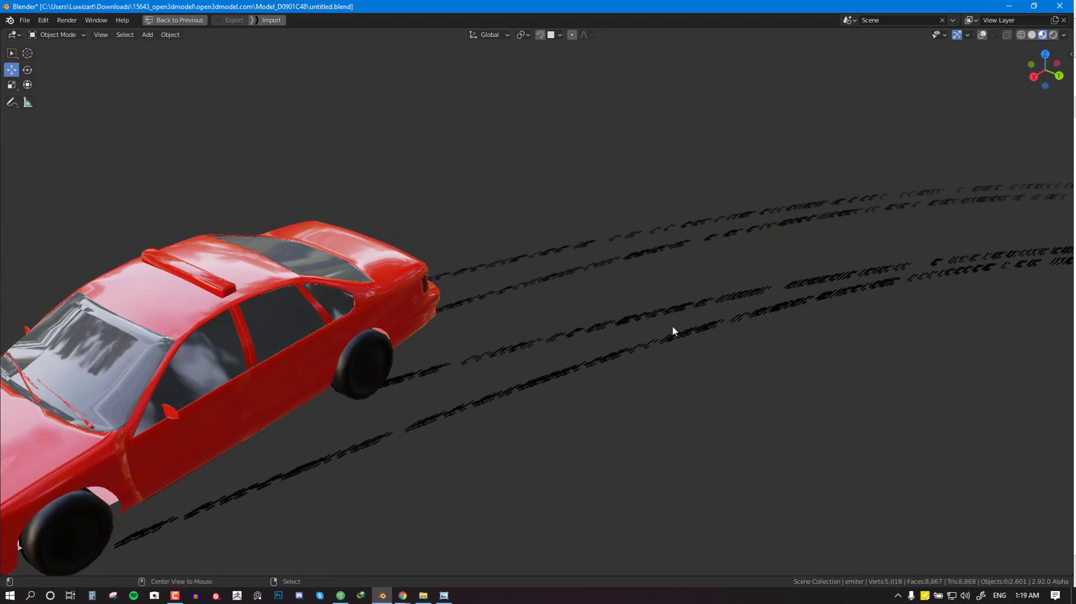
middle_drag(672, 328, 557, 339)
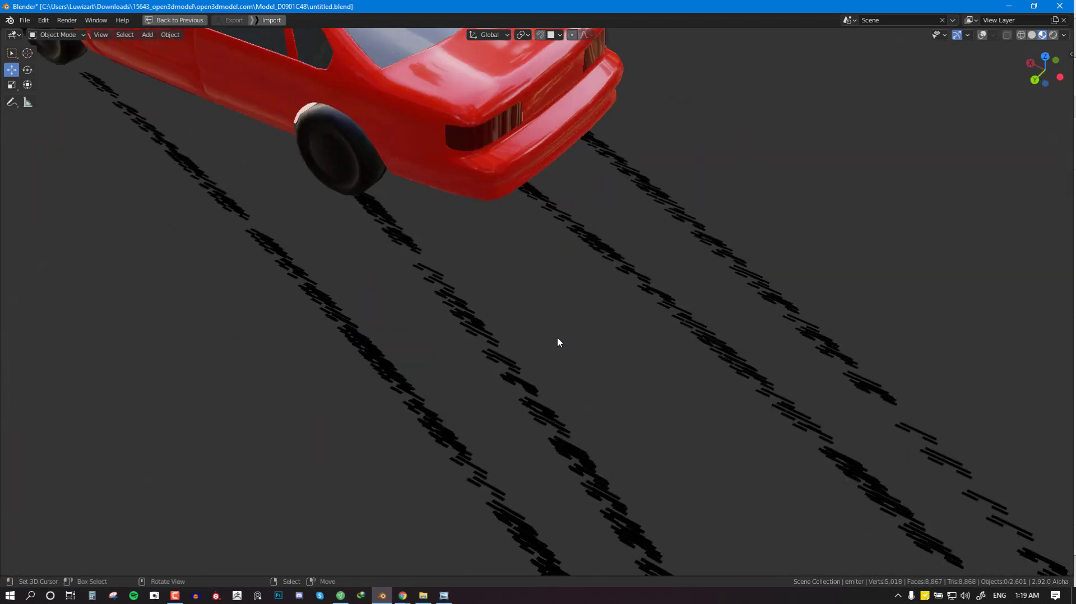
scroll(557, 342, down, 5)
scroll(566, 348, up, 5)
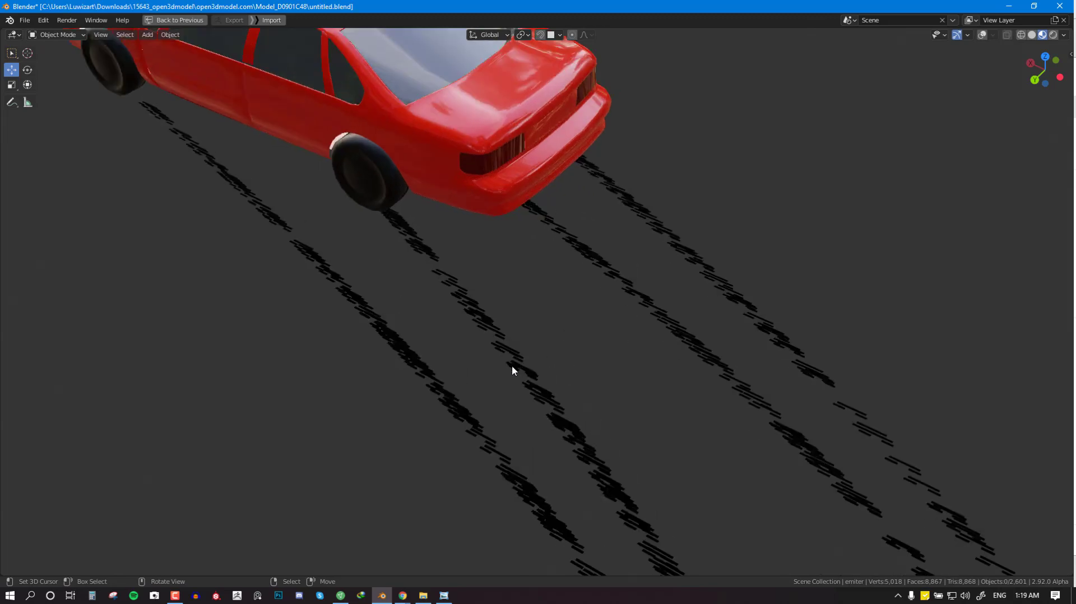
Examine the four tyre trails behind the stopped car from several angles and distances.
middle_drag(512, 369, 471, 359)
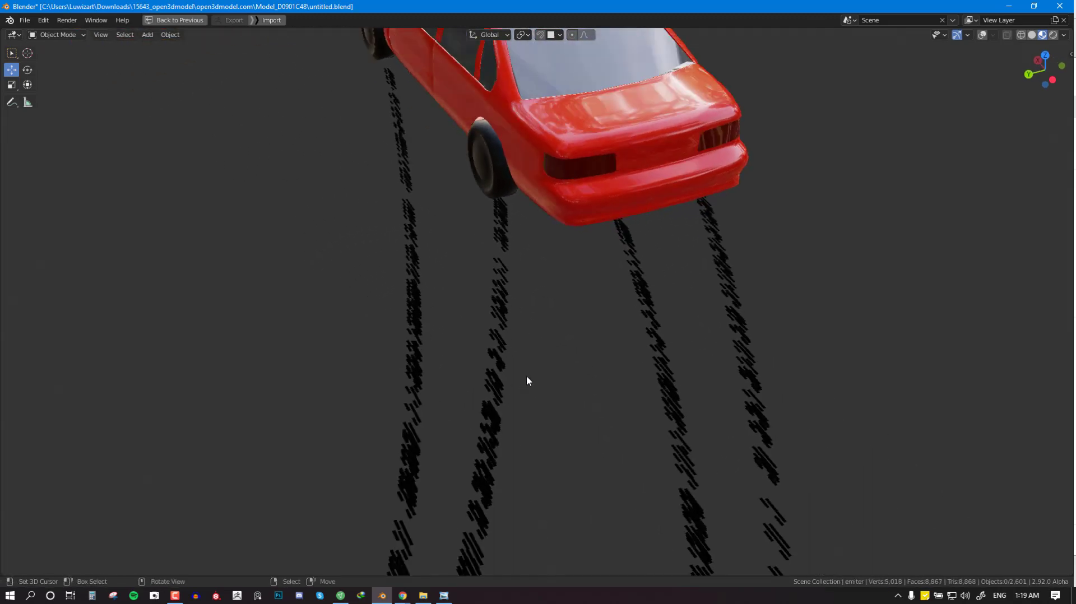
scroll(571, 364, down, 4)
middle_drag(570, 361, 666, 340)
scroll(665, 341, up, 4)
middle_drag(569, 348, 530, 281)
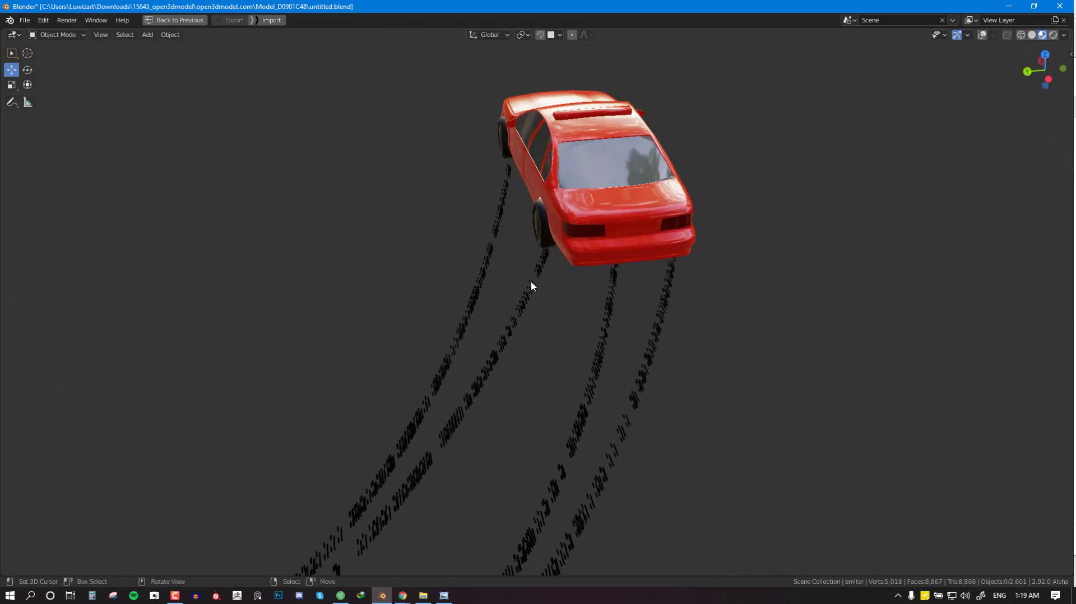
scroll(613, 285, up, 2)
scroll(600, 302, down, 3)
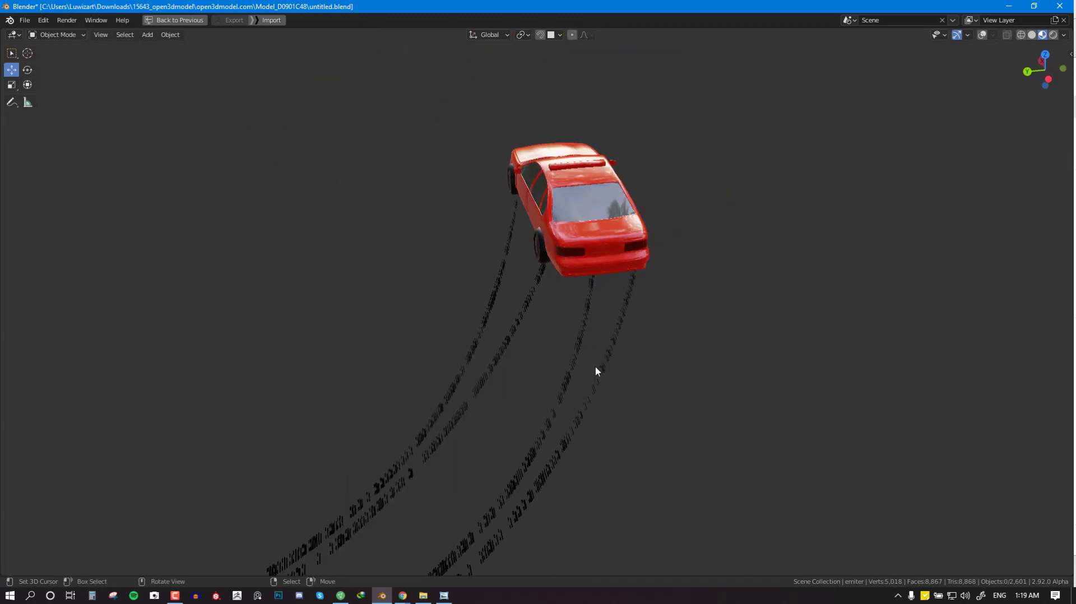
middle_drag(595, 370, 536, 396)
scroll(536, 395, up, 2)
scroll(527, 365, up, 1)
scroll(509, 317, down, 1)
scroll(508, 318, up, 2)
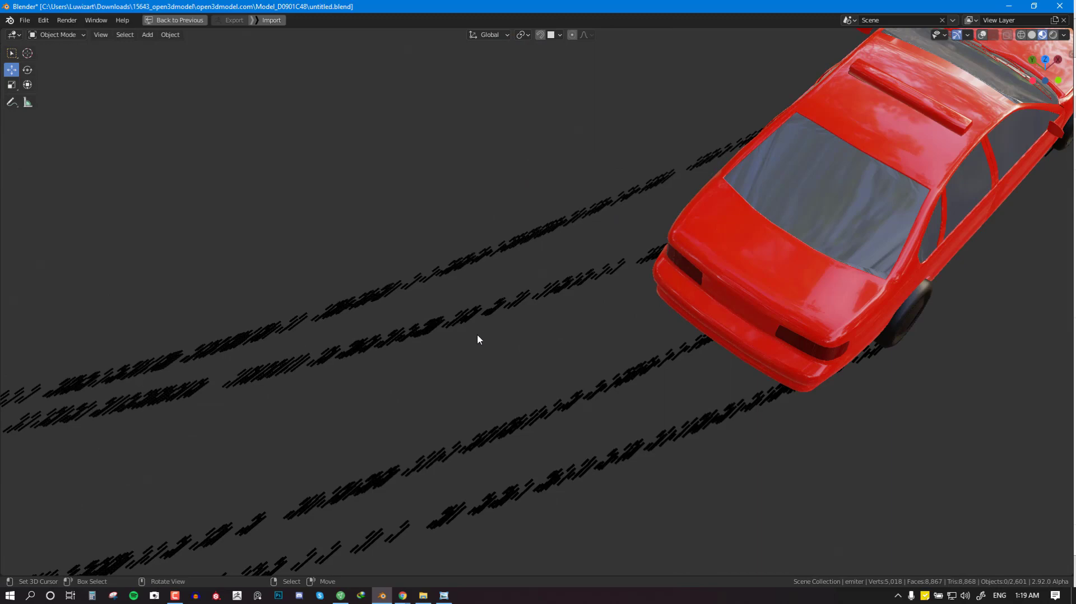
Follow the tyre tracks around the whole curve and inspect their continuity from above and from behind the car.
scroll(448, 354, down, 3)
shift+middle_drag(146, 364, 412, 338)
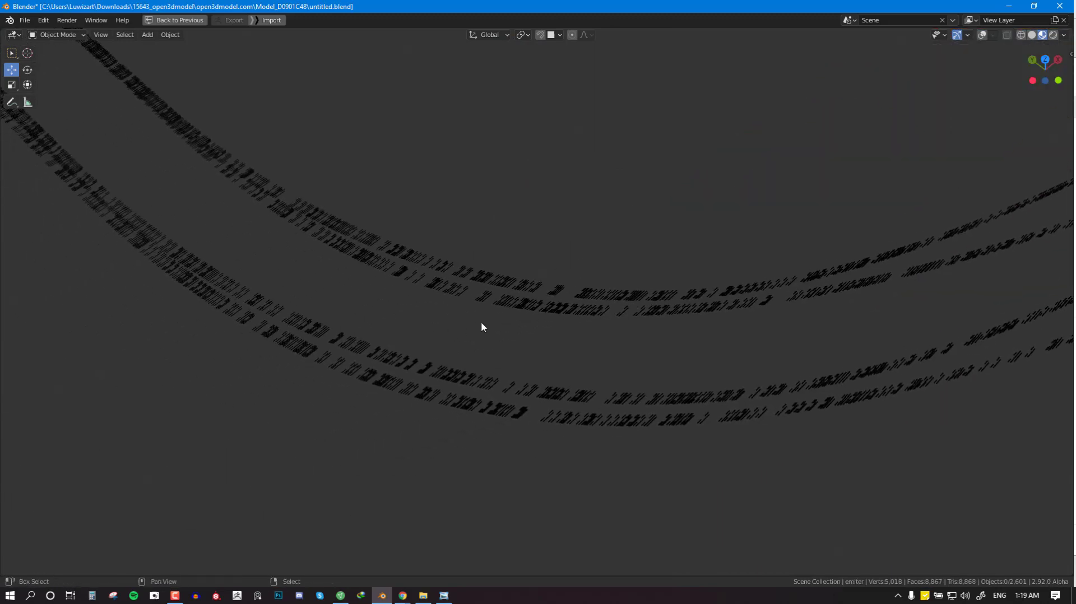
shift+middle_drag(686, 300, 339, 380)
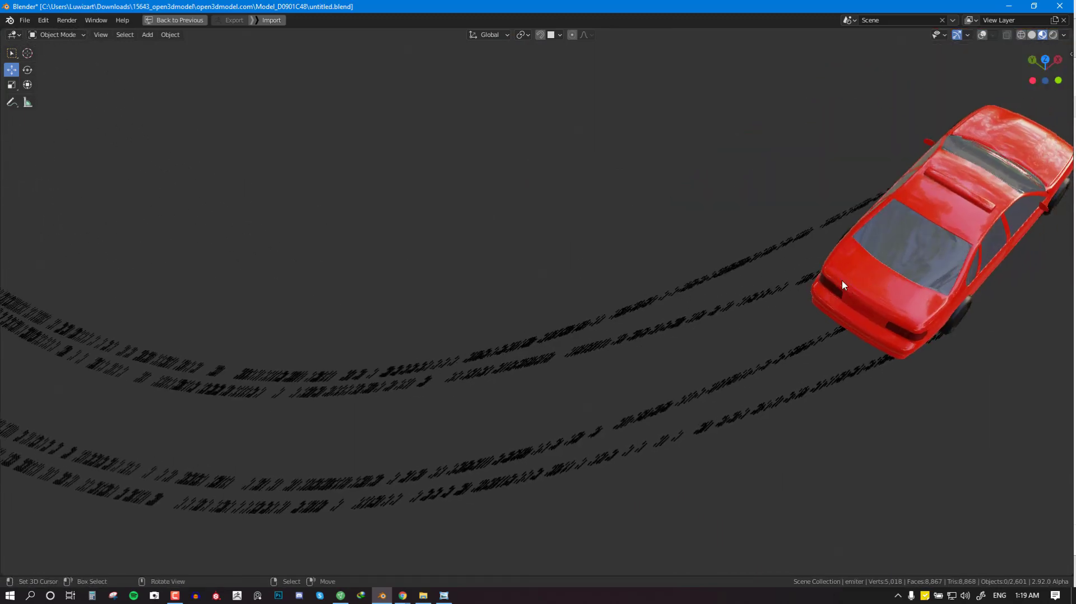
middle_drag(847, 295, 863, 231)
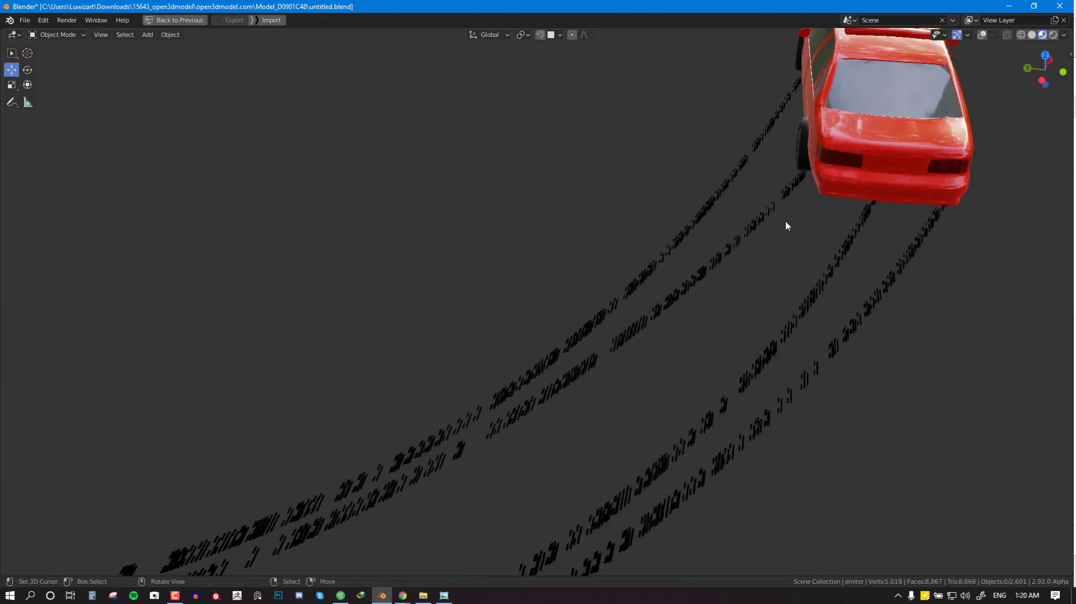
middle_drag(785, 222, 566, 413)
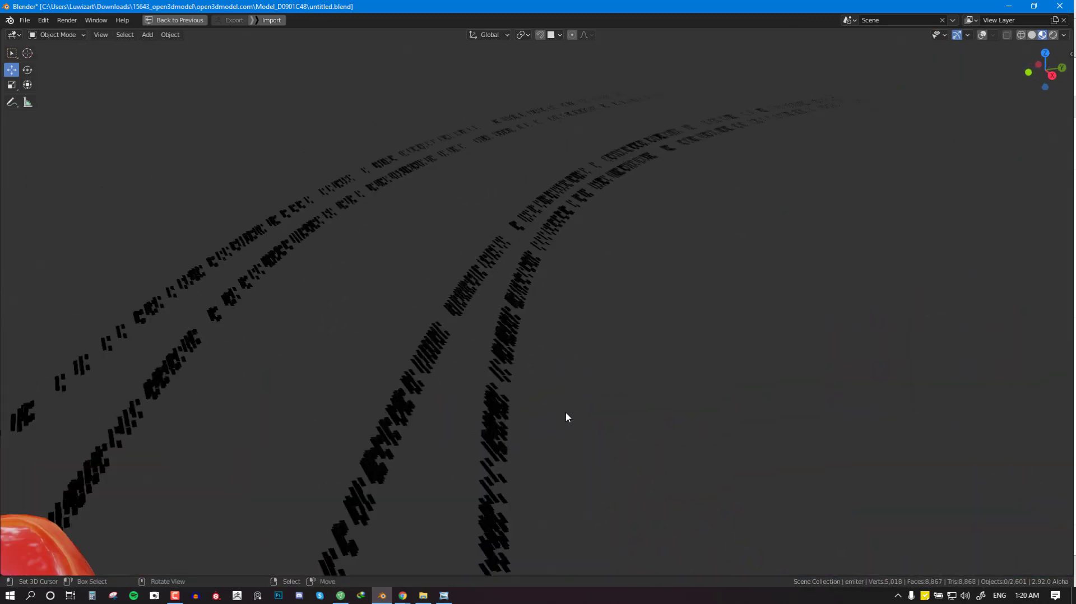
Restore the full layout with the animation at frame 35, enlarge the shader editor, and frame the emiter in the viewport.
key(space)
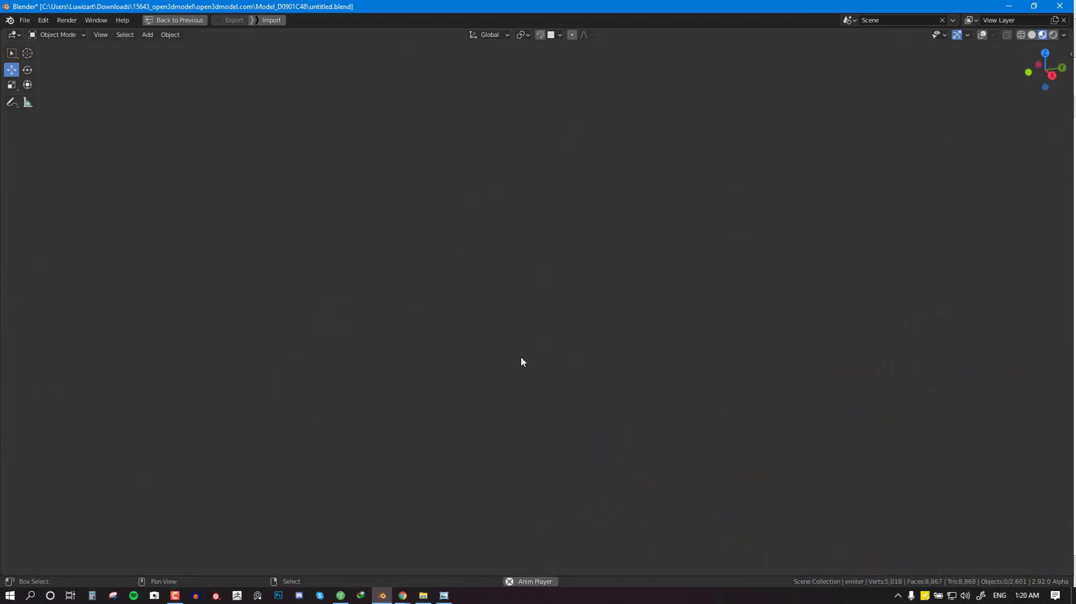
key(ctrl+space)
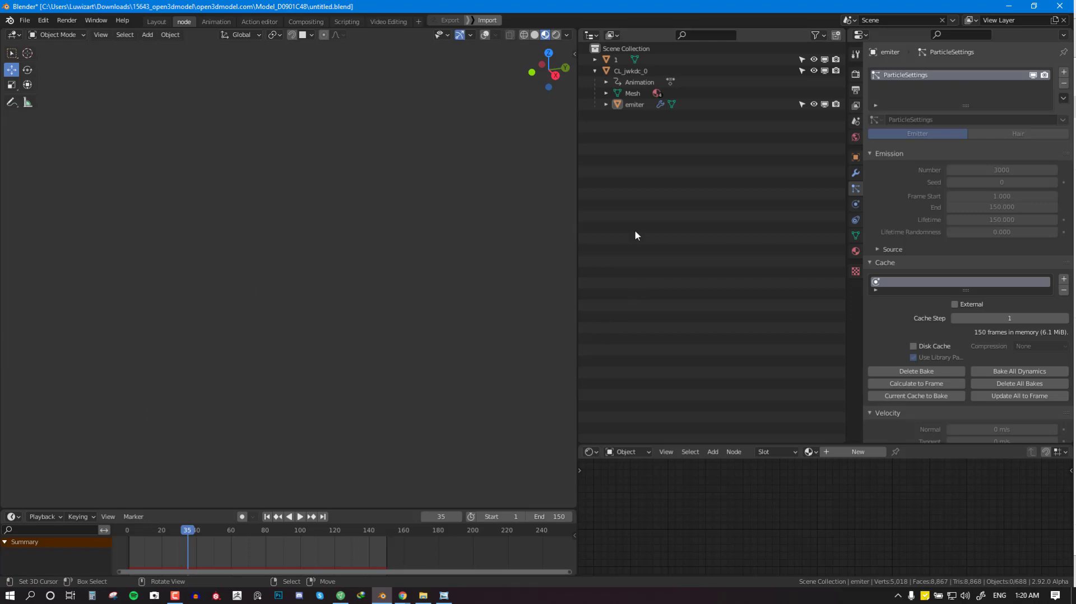
click(633, 106)
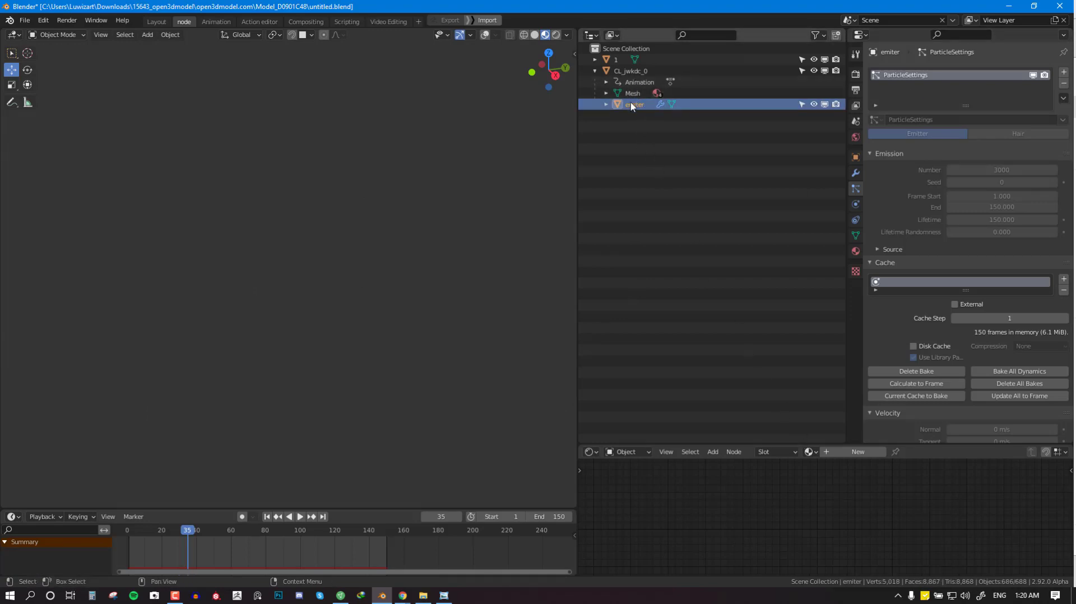
drag(811, 443, 811, 293)
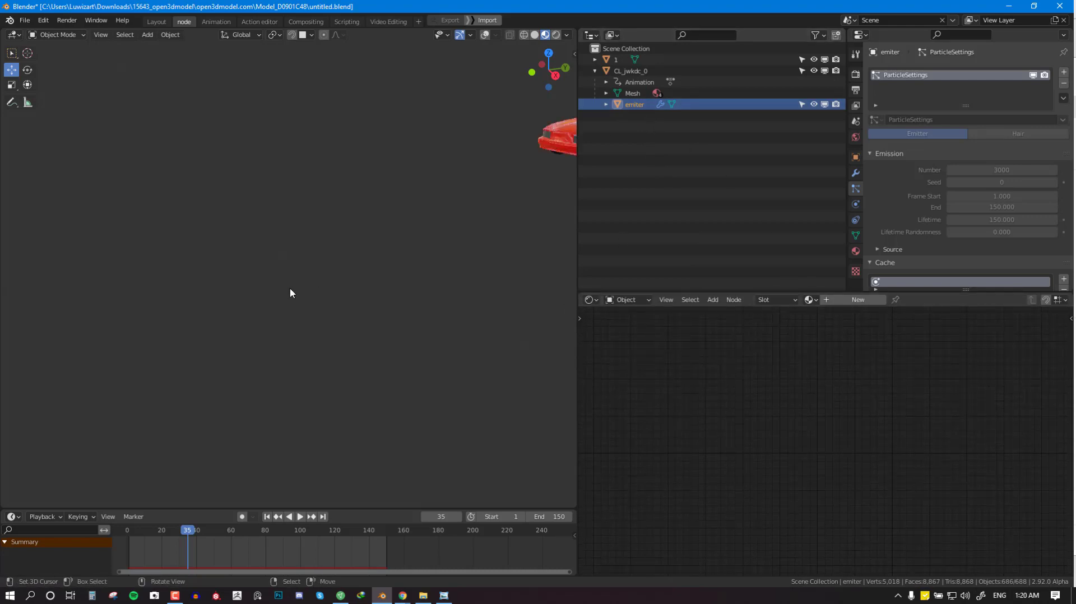
key(KP_Decimal)
scroll(301, 295, up, 3)
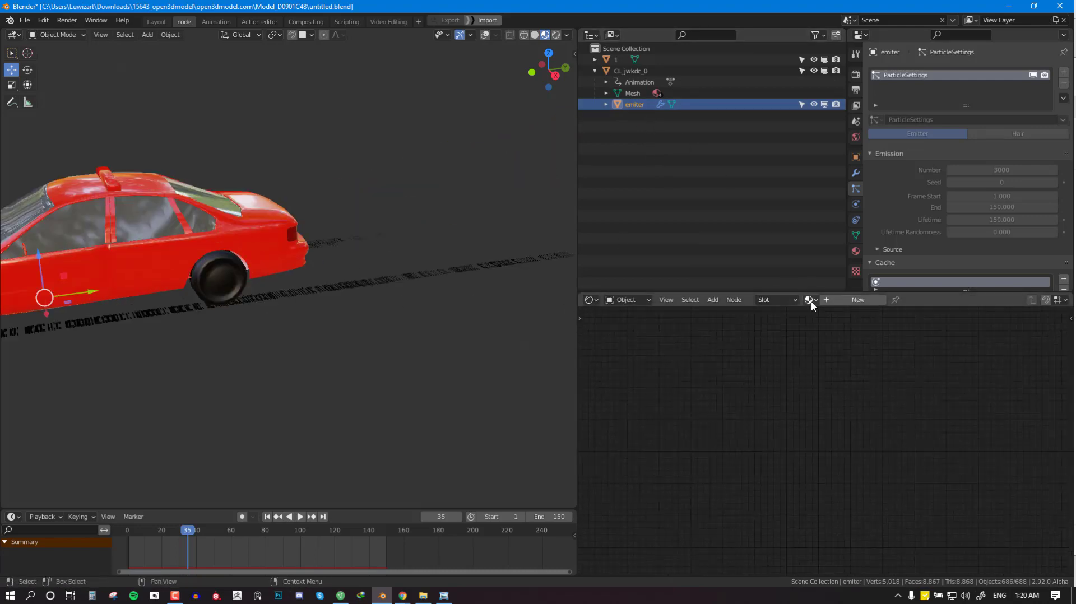
Select the mark image plane "1" to show its material nodes in the shader editor.
click(633, 96)
click(635, 106)
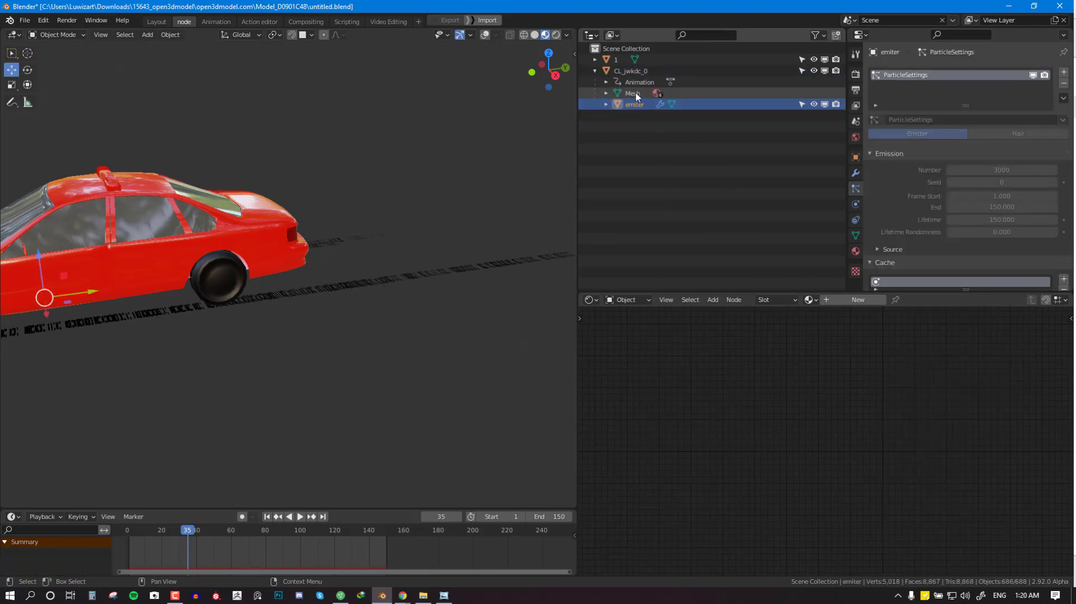
click(631, 71)
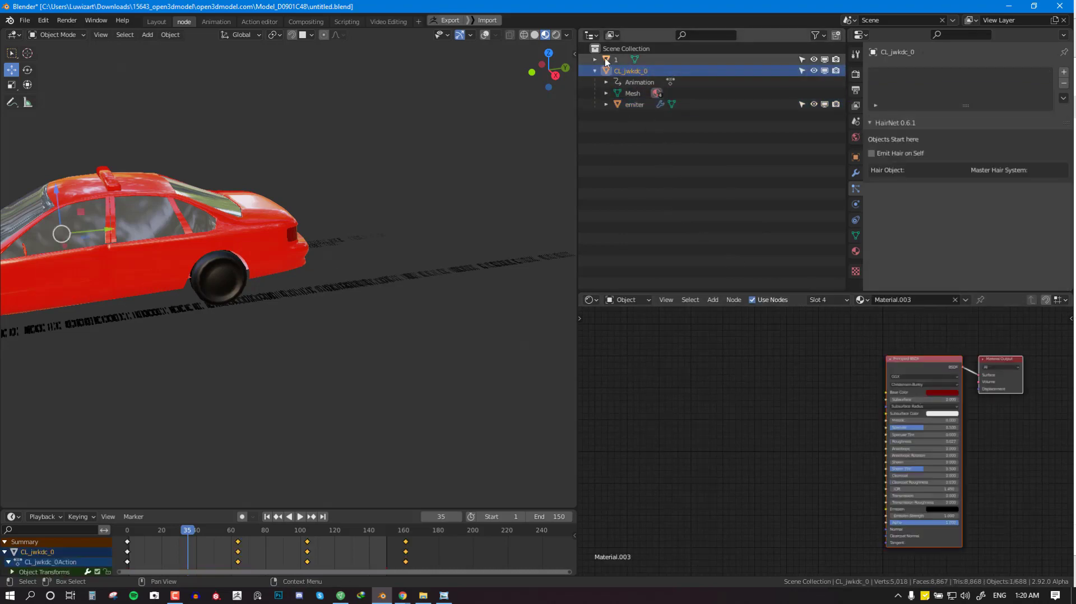
click(623, 60)
Add a second ColorRamp between the existing ColorRamp and the Mix Shader's factor, spacing the nodes apart.
middle_drag(900, 385, 878, 391)
drag(727, 342, 706, 311)
middle_drag(783, 330, 778, 385)
key(shift+a)
mouse_move(760, 378)
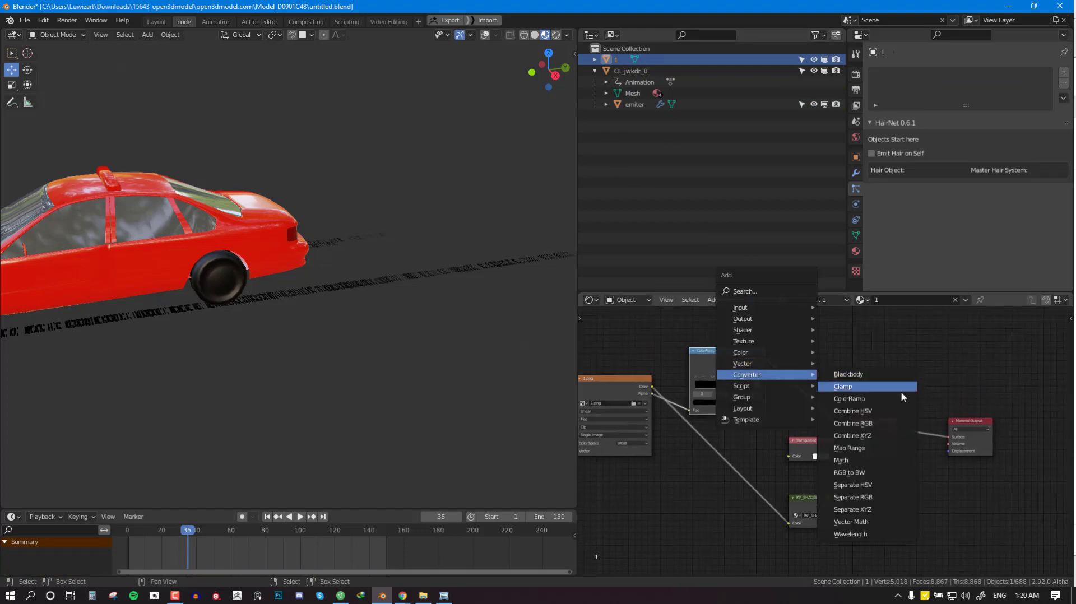
click(902, 398)
click(823, 379)
drag(725, 361, 721, 341)
Inspect the tyre marks behind the car close up and from the side with the added ColorRamp in the material.
scroll(339, 378, up, 5)
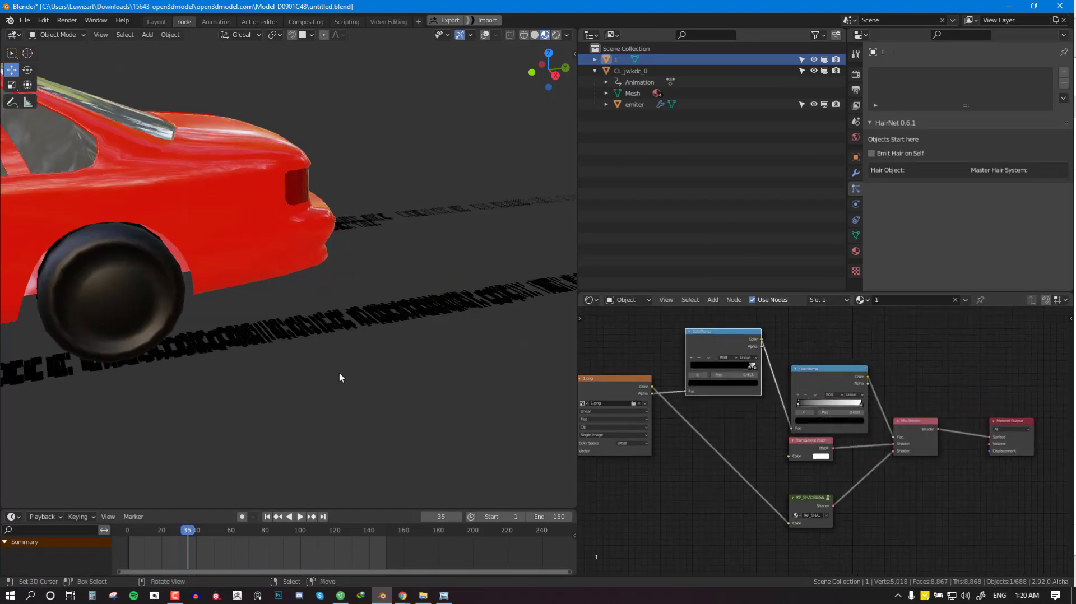
middle_drag(339, 377, 394, 376)
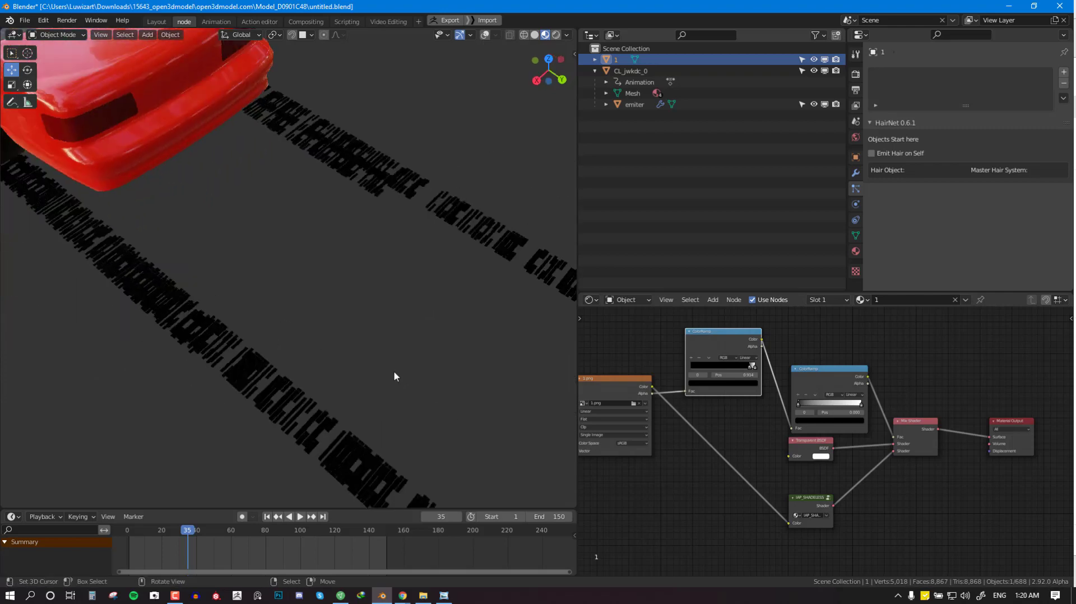
scroll(394, 376, up, 3)
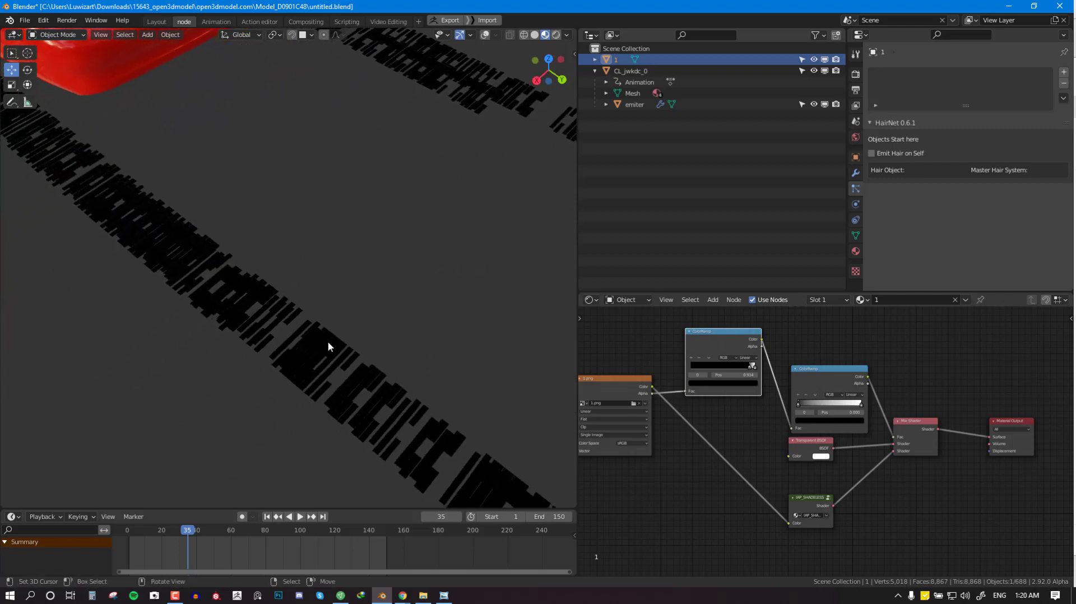
scroll(409, 439, down, 5)
middle_drag(411, 440, 442, 420)
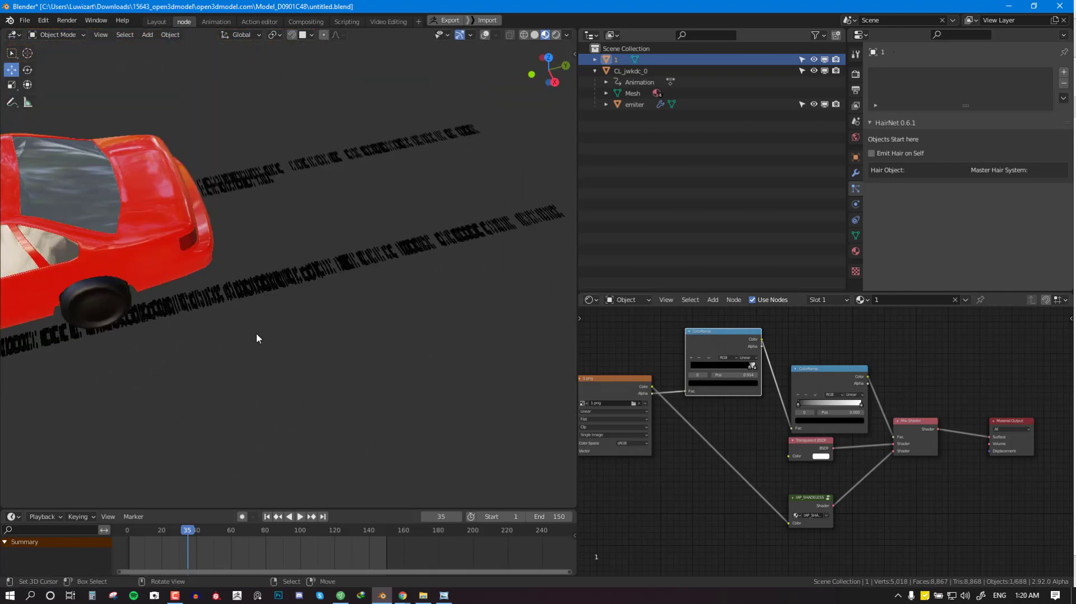
middle_drag(257, 339, 396, 230)
Advance the animation to frame 46 and view the marks alongside and beneath the car with nothing selected.
key(space)
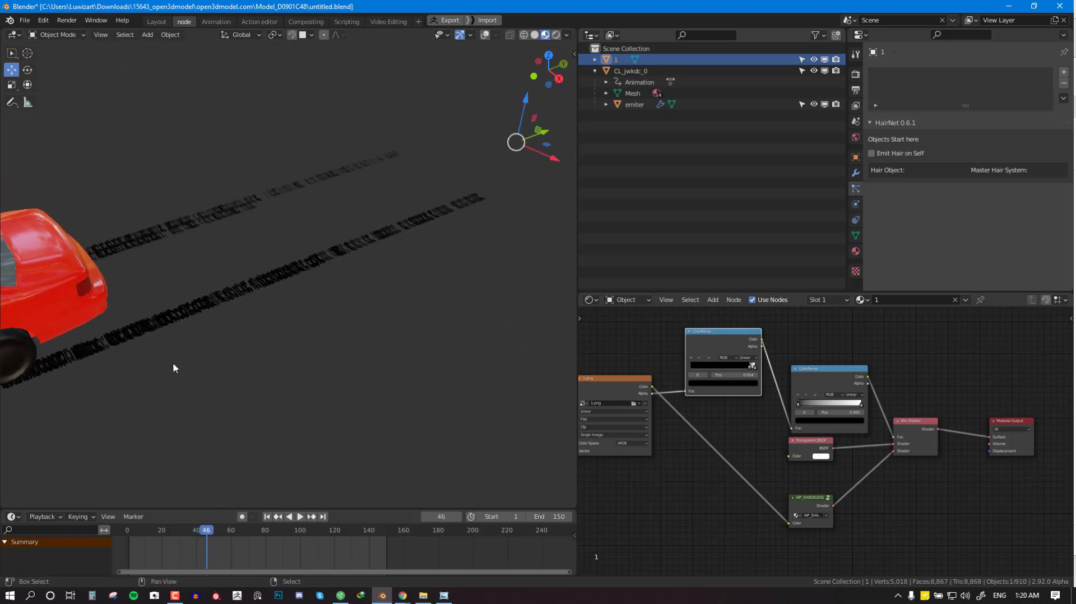
shift+middle_drag(70, 392, 451, 329)
right_click(451, 328)
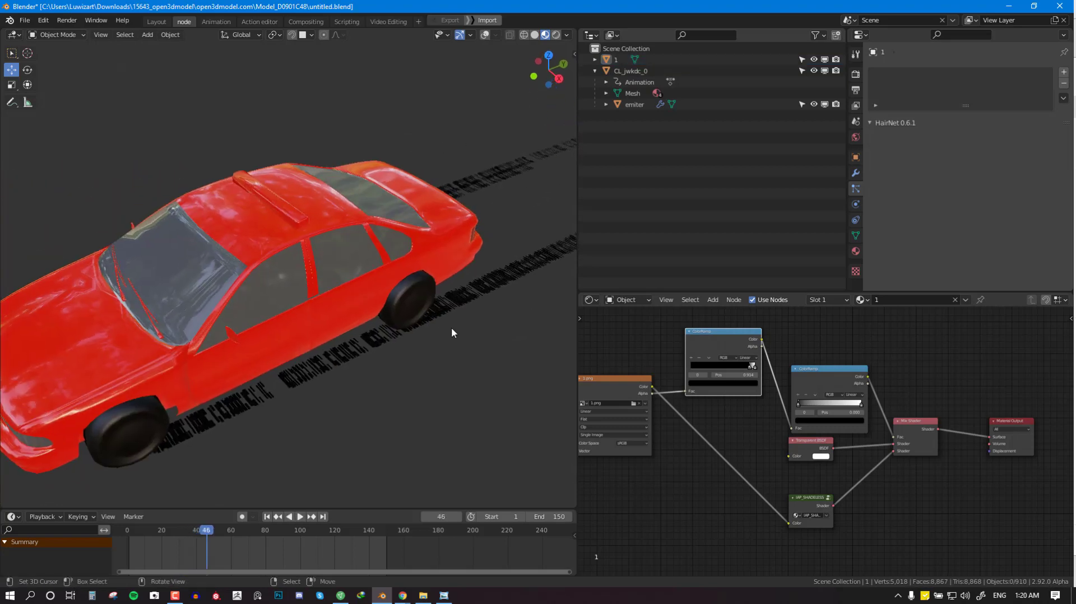